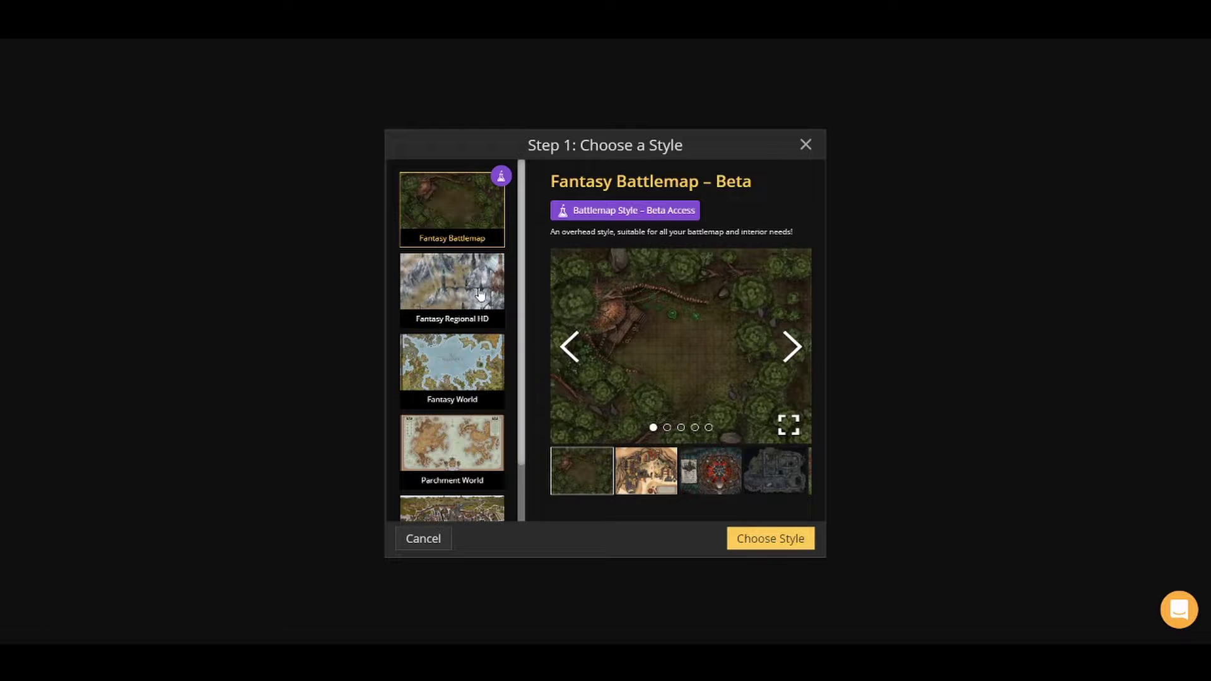
- Look over the available map styles and the sample maps of the Fantasy Battlemap style
scroll(503, 383, "down", 1)
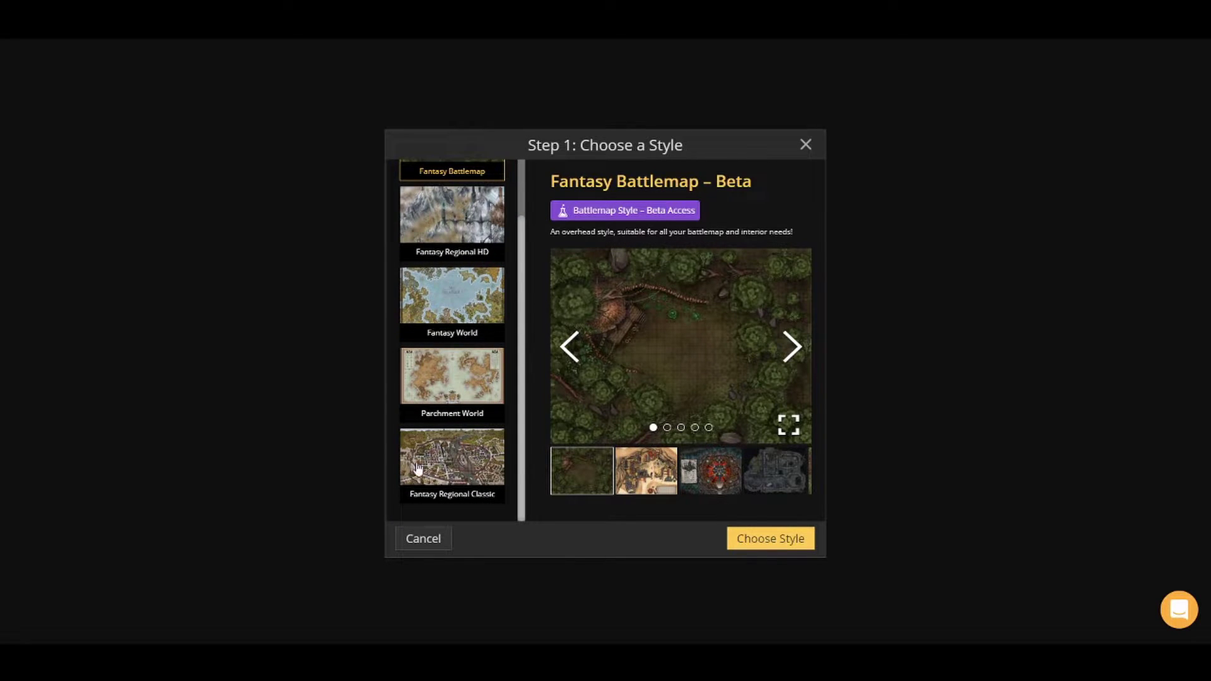
scroll(464, 465, "up", 1)
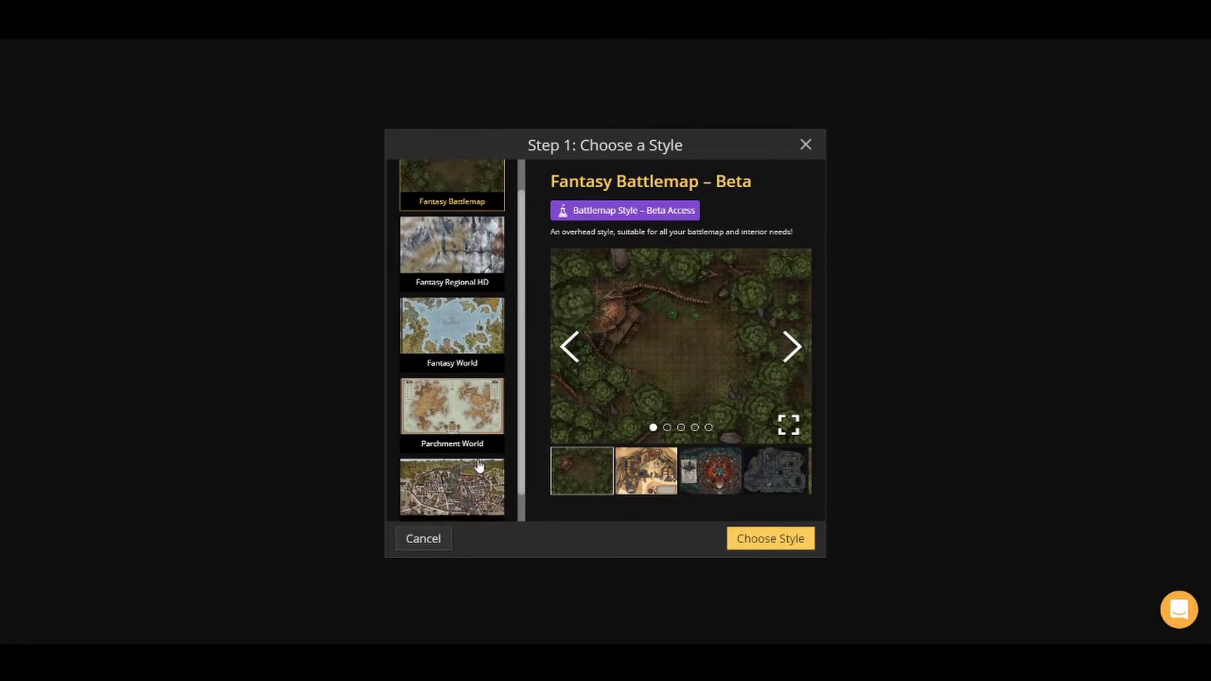
scroll(480, 482, "down", 1)
scroll(438, 371, "up", 2)
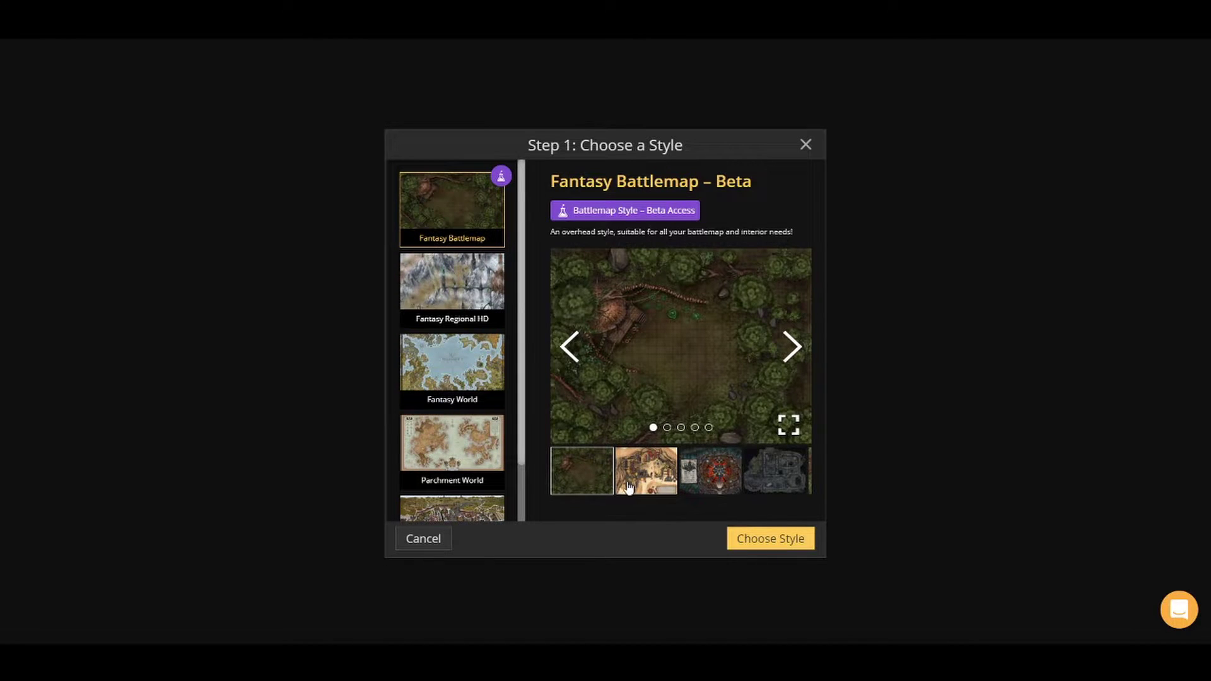
left_click(793, 347)
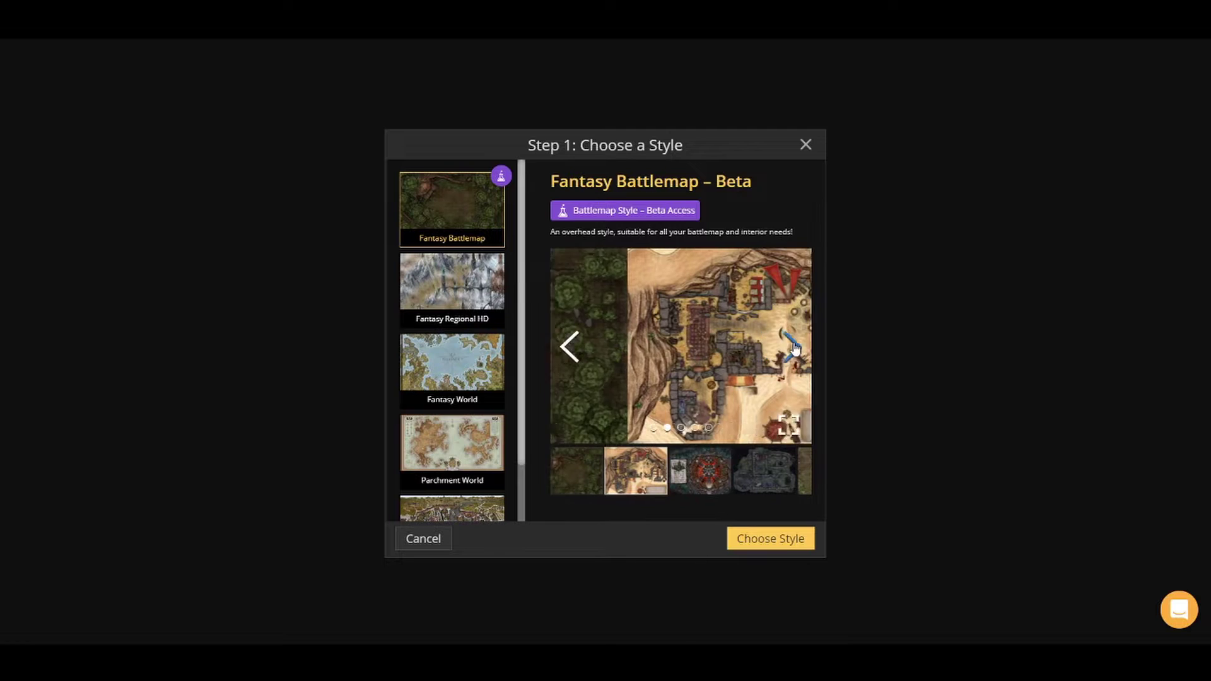
left_click(793, 347)
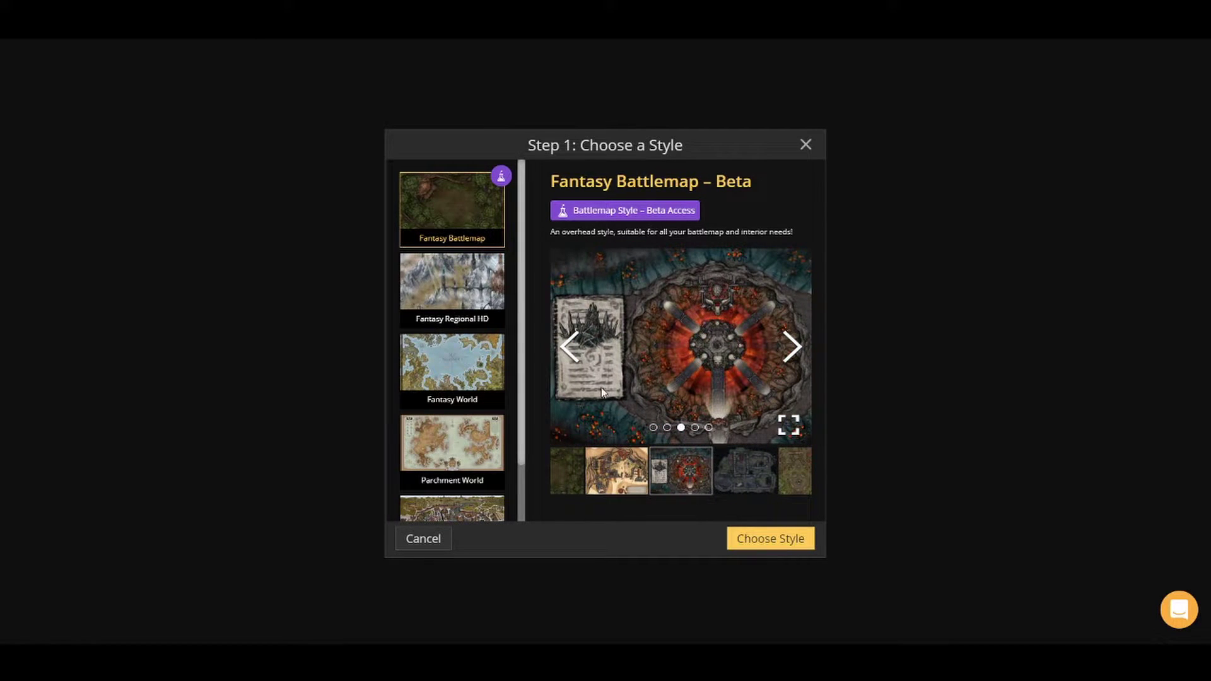
left_click(791, 346)
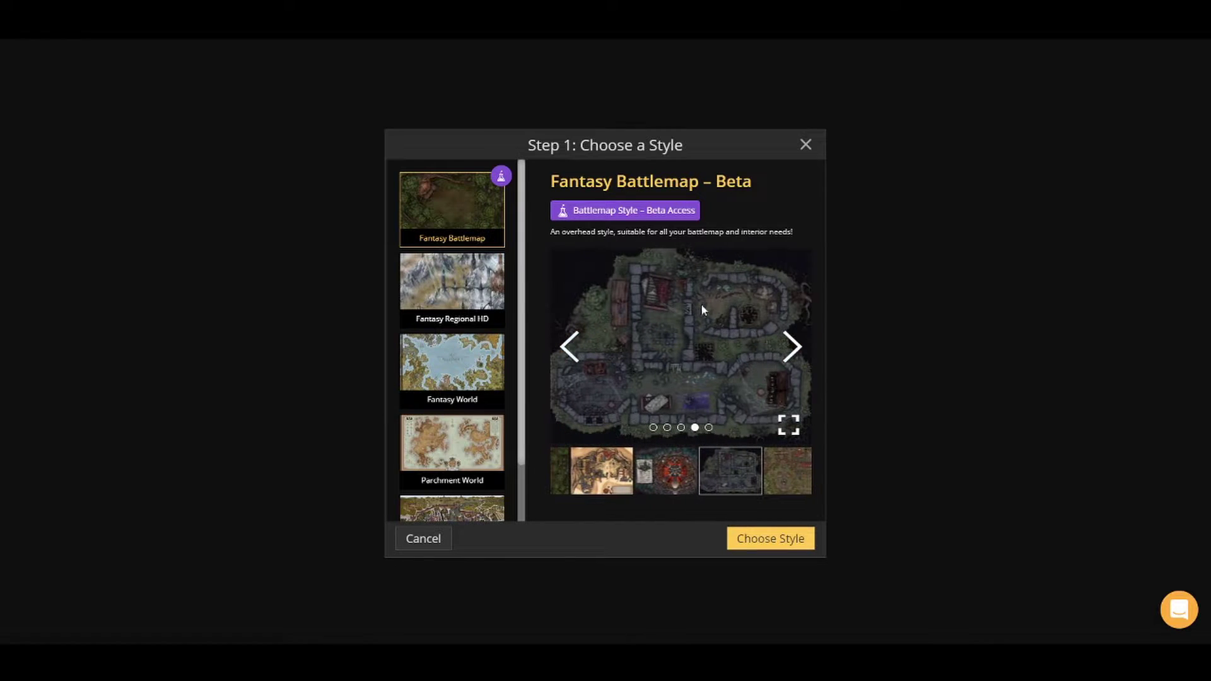
left_click(793, 348)
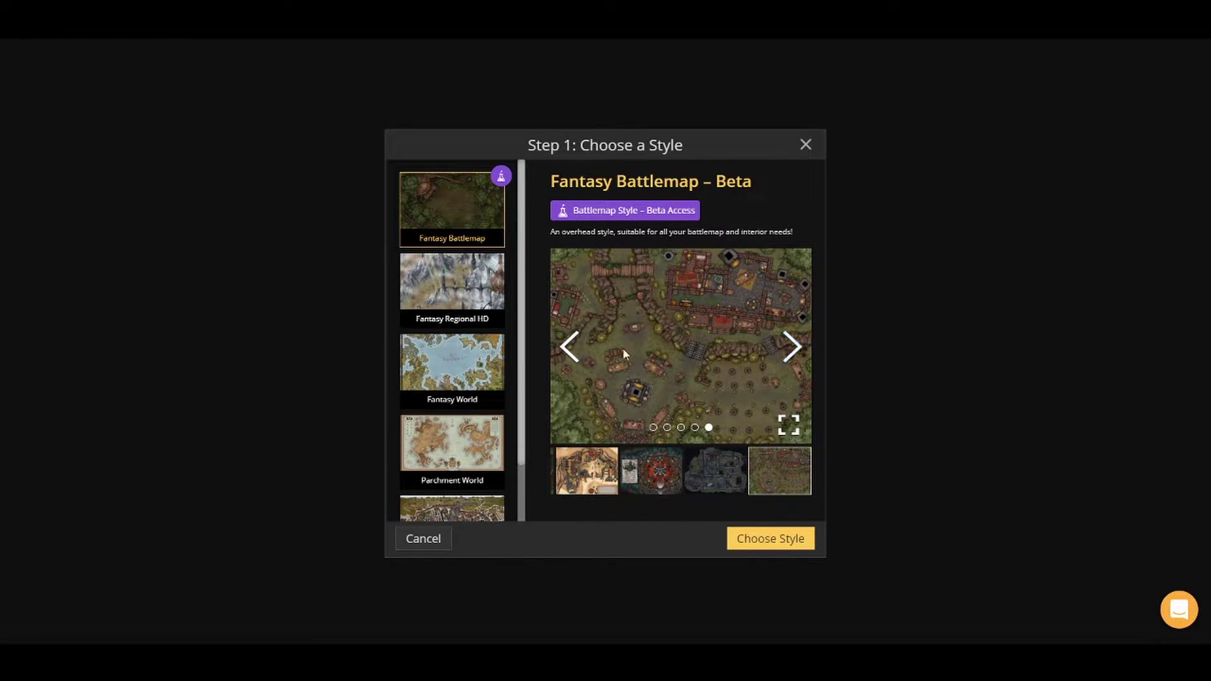
- Choose the Fantasy Battlemap style and create a Digital Landscape map at High (2k) editor resolution
left_click(770, 538)
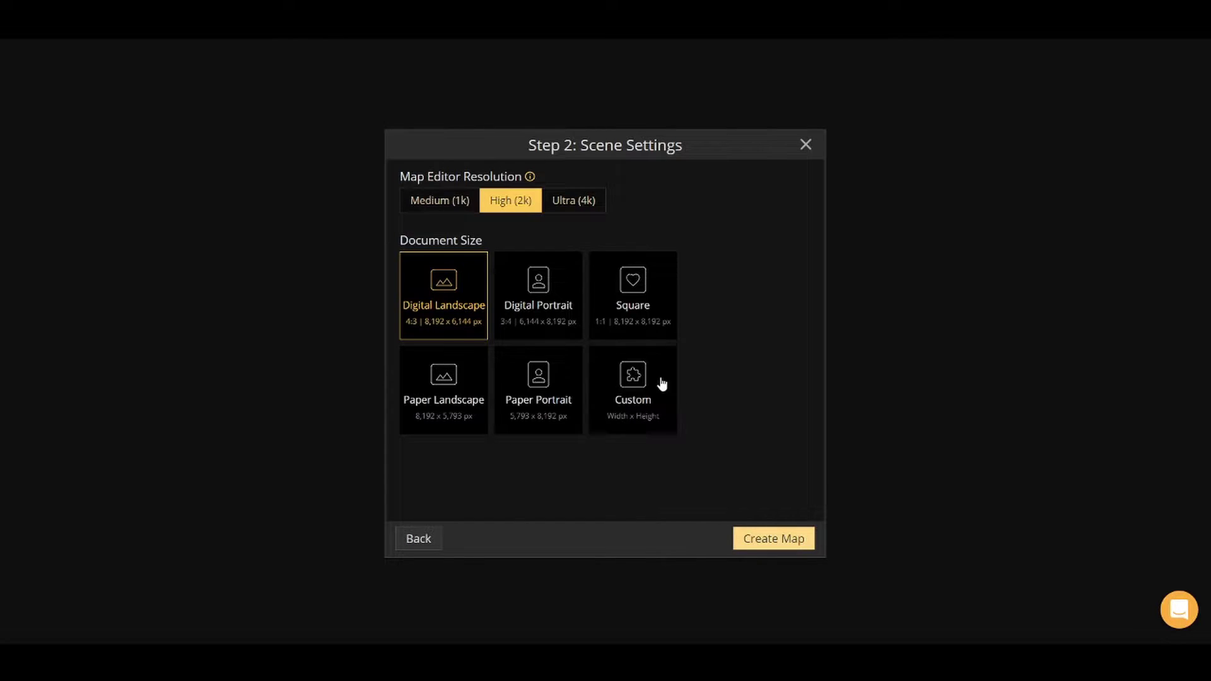
left_click(764, 546)
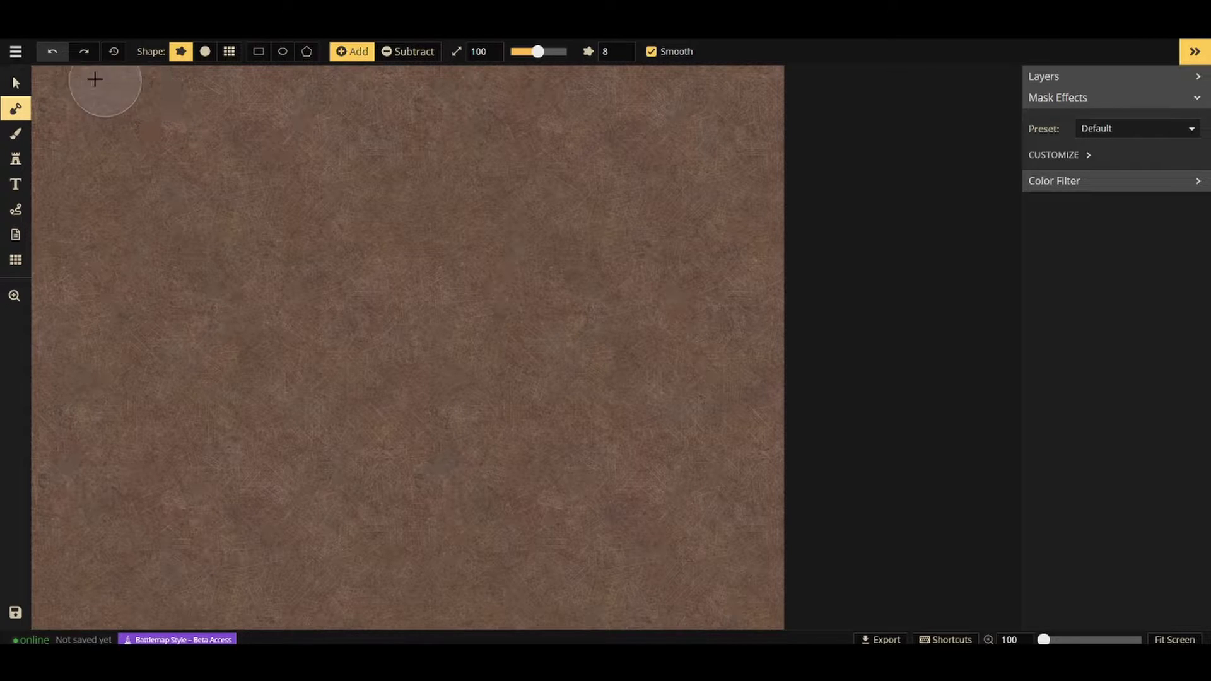
- Cover the whole canvas with grassy foreground using the Mask tool in Add mode at size 100
mouse_move(69, 98)
left_mouse_down()
mouse_move(181, 100)
mouse_move(154, 112)
mouse_move(427, 176)
mouse_move(292, 184)
mouse_move(911, 335)
mouse_move(98, 301)
left_mouse_up()
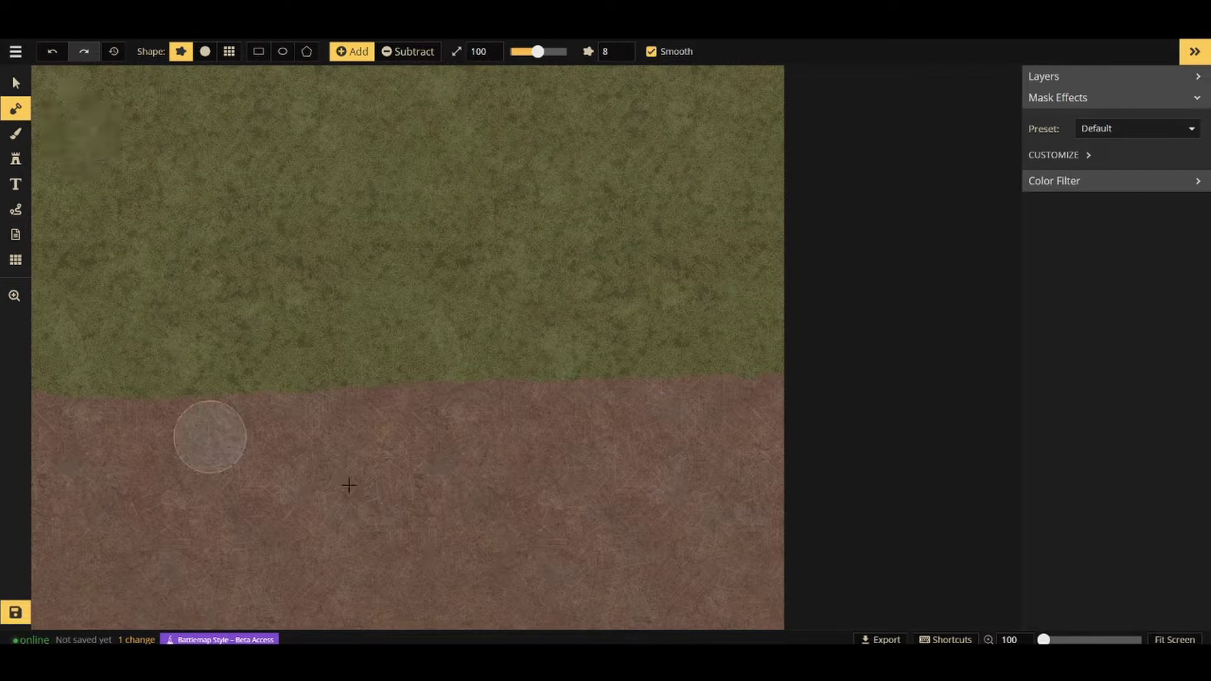
mouse_move(348, 487)
left_mouse_down()
mouse_move(532, 386)
mouse_move(589, 405)
mouse_move(89, 441)
mouse_move(101, 587)
mouse_move(171, 465)
mouse_move(614, 617)
mouse_move(101, 583)
mouse_move(938, 511)
mouse_move(616, 498)
mouse_move(446, 324)
left_mouse_up()
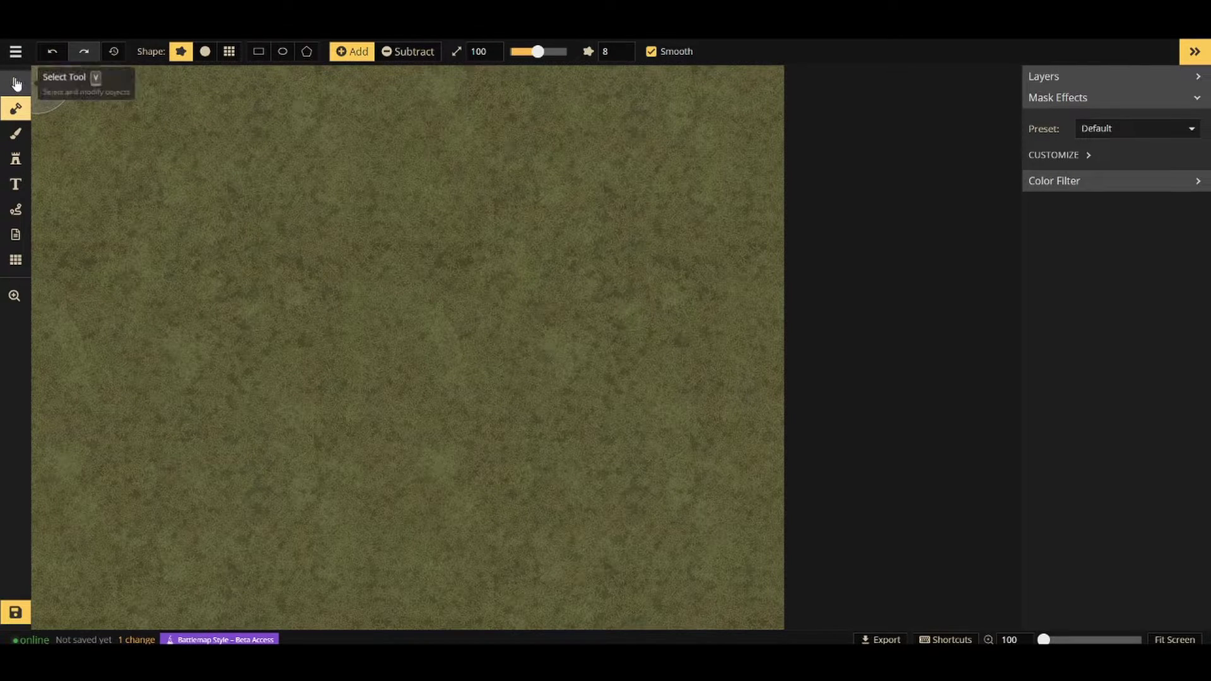
- Restrict the Select tool to text objects, try a box selection across the map, and restore selection of all object types
left_click(17, 83)
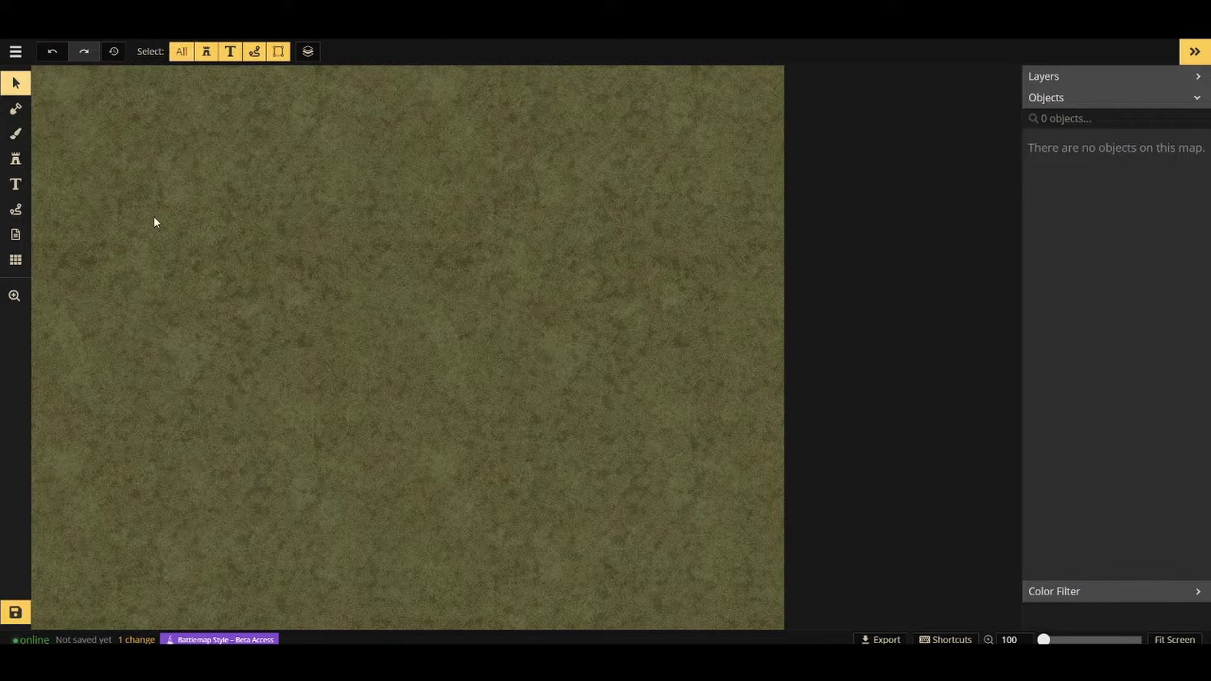
left_click(230, 51)
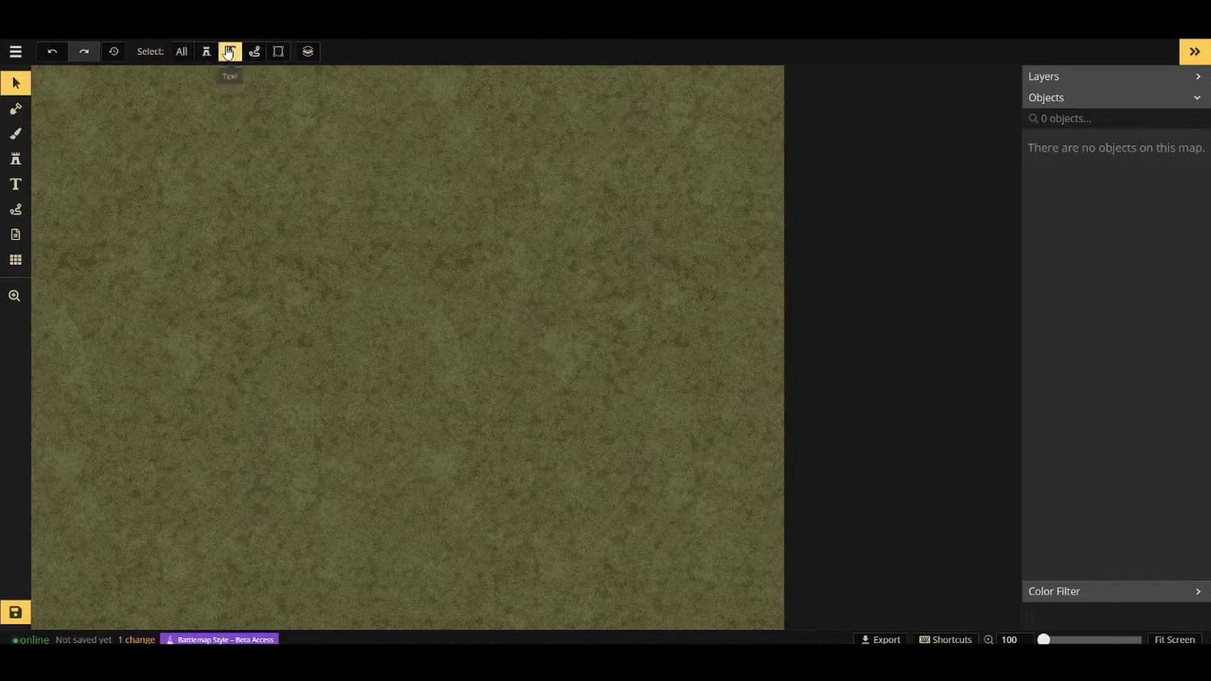
left_click_drag(217, 120, 696, 396)
left_click(181, 51)
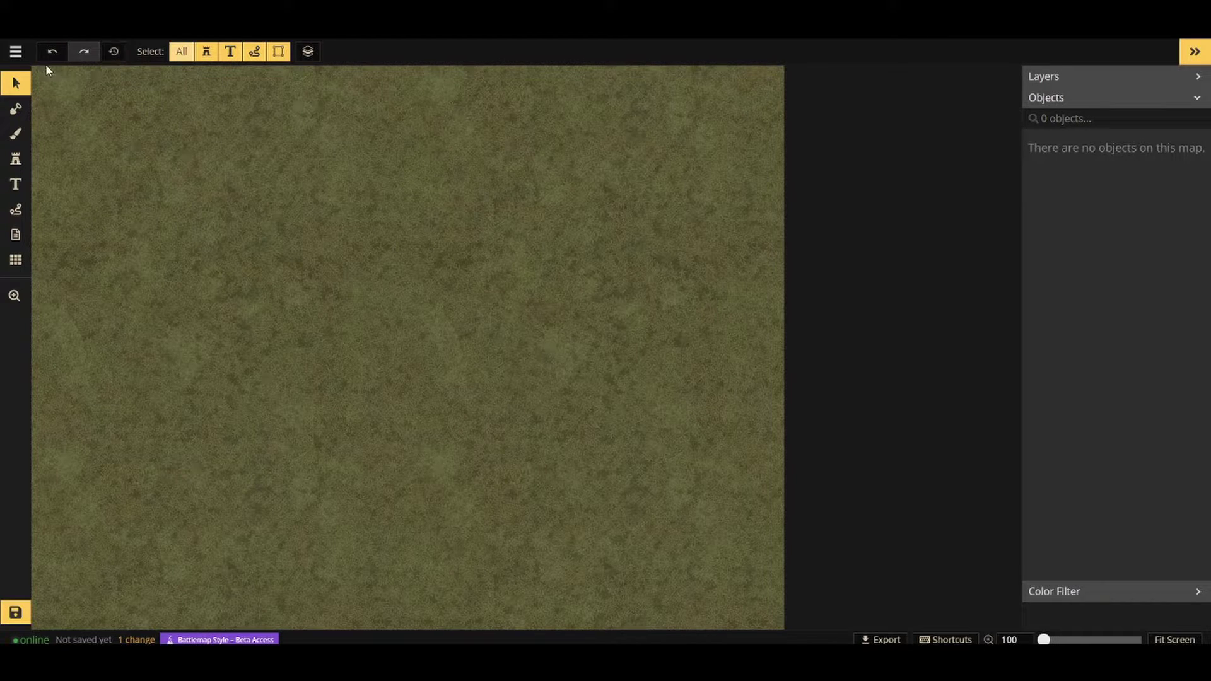
left_click(55, 55)
- Try painting a winding reddish dirt trail down the map with the size 80 round foreground brush, and undo it
left_click(15, 110)
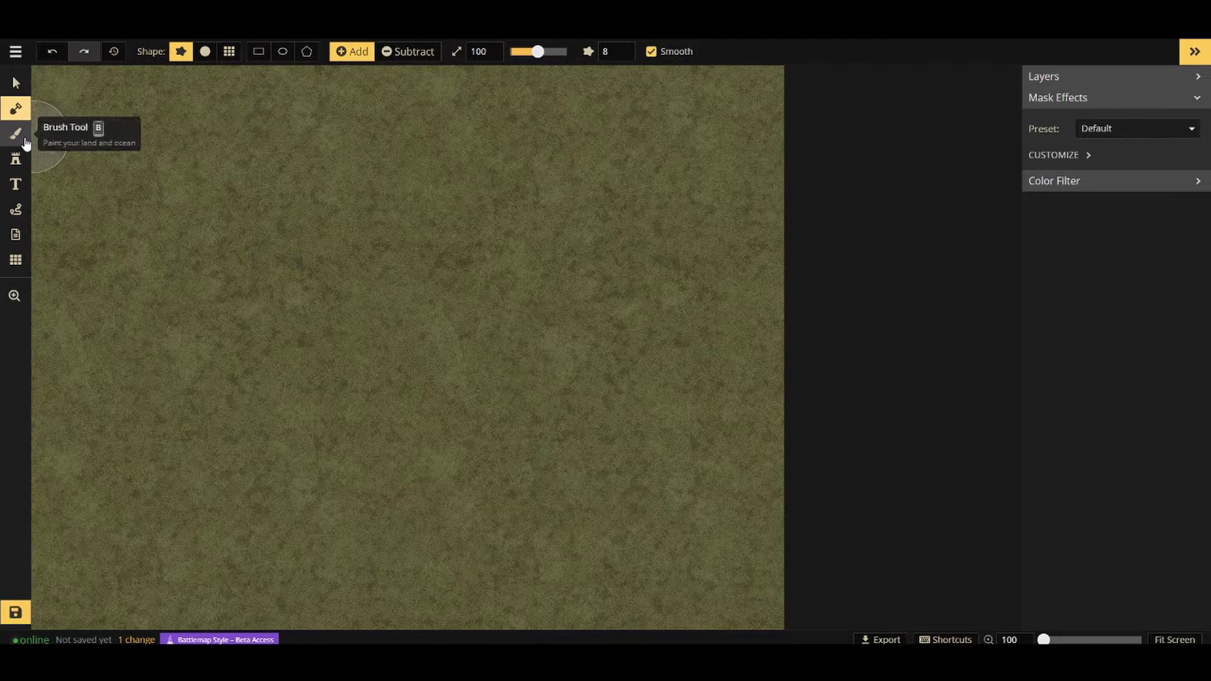
left_click(16, 133)
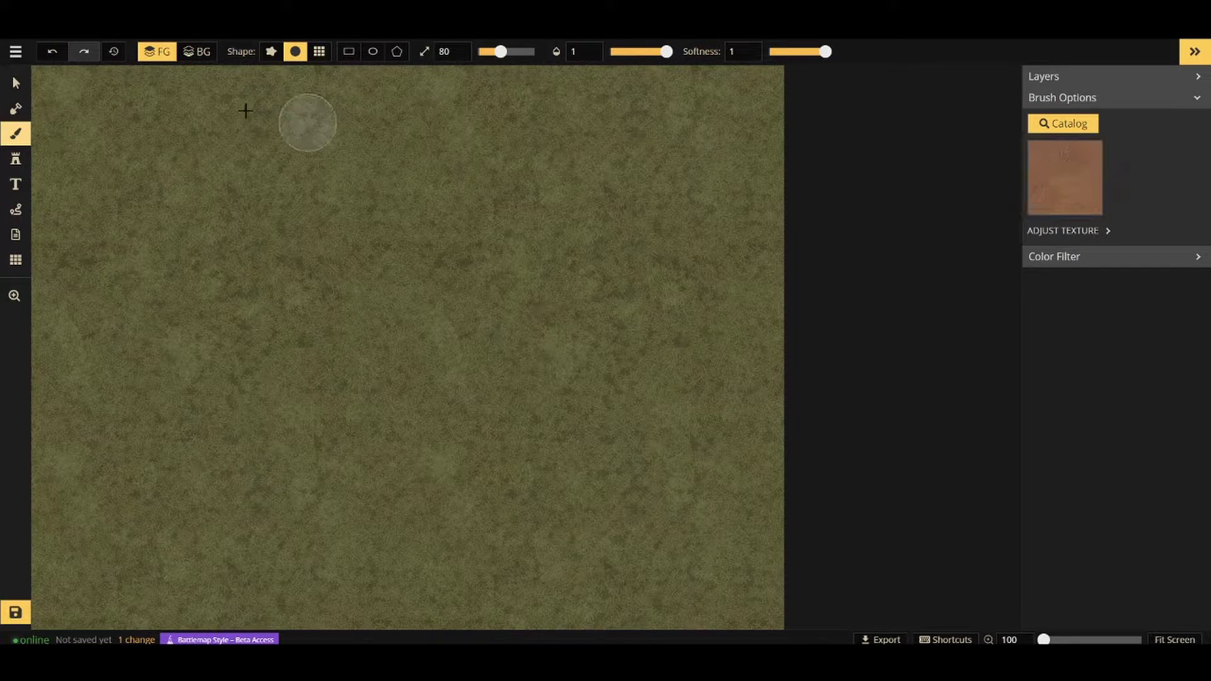
mouse_move(79, 93)
left_mouse_down()
mouse_move(207, 175)
mouse_move(145, 251)
mouse_move(359, 389)
mouse_move(592, 505)
mouse_move(448, 618)
mouse_move(385, 624)
left_mouse_up()
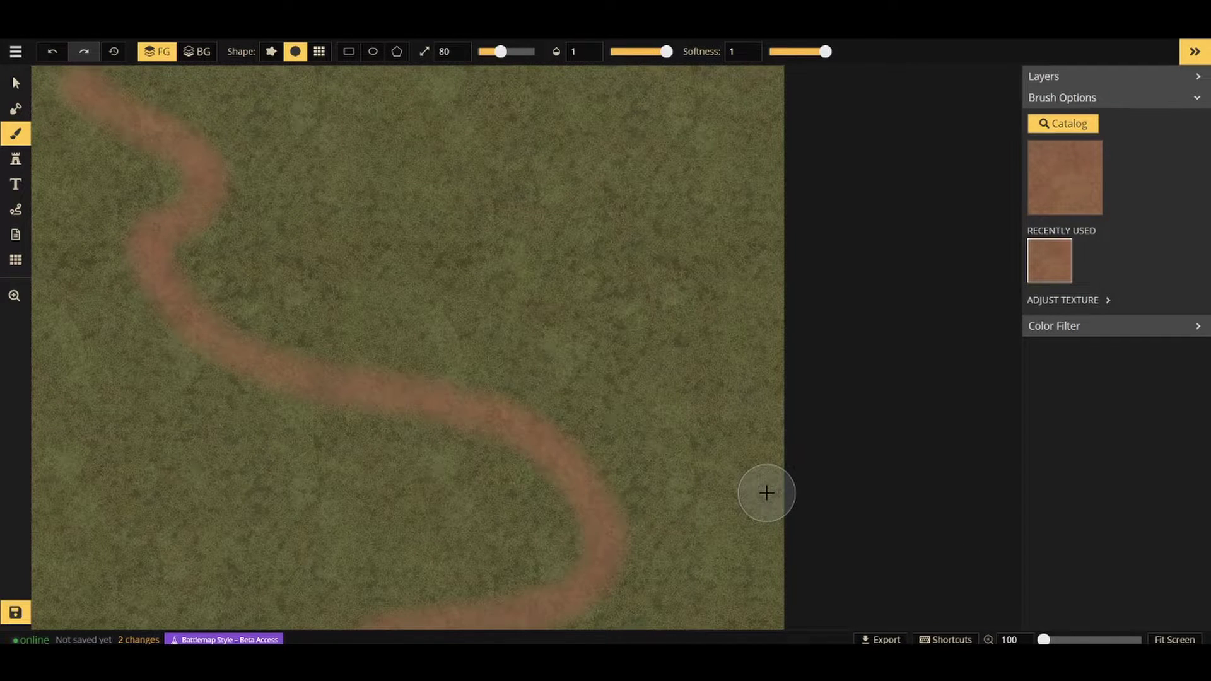
key("ctrl+z")
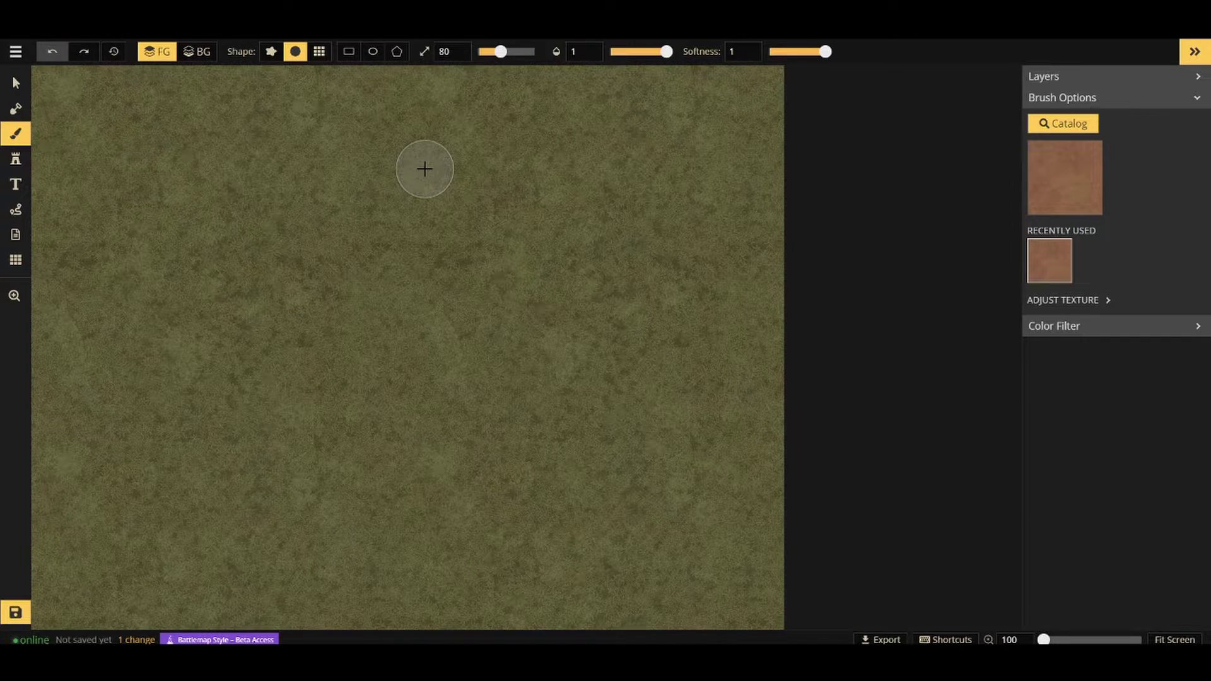
- Try placing three separate green tree stamps on the grass, and undo all three placements
left_click(16, 158)
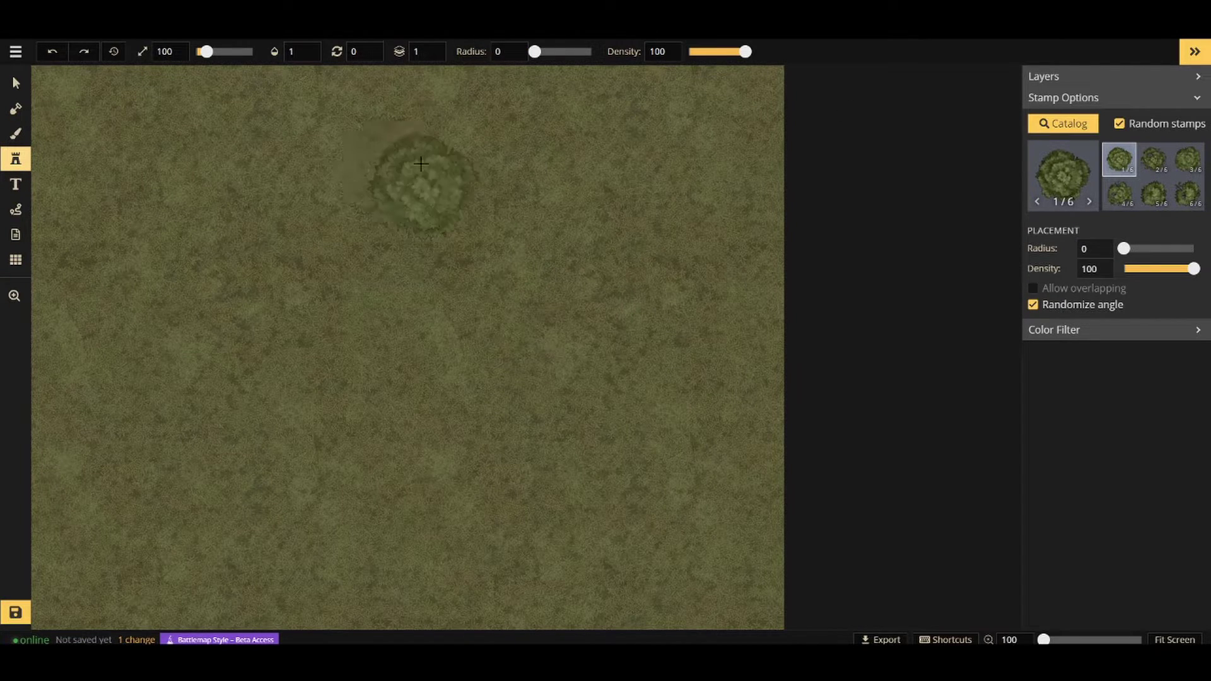
left_click(555, 224)
left_click(256, 435)
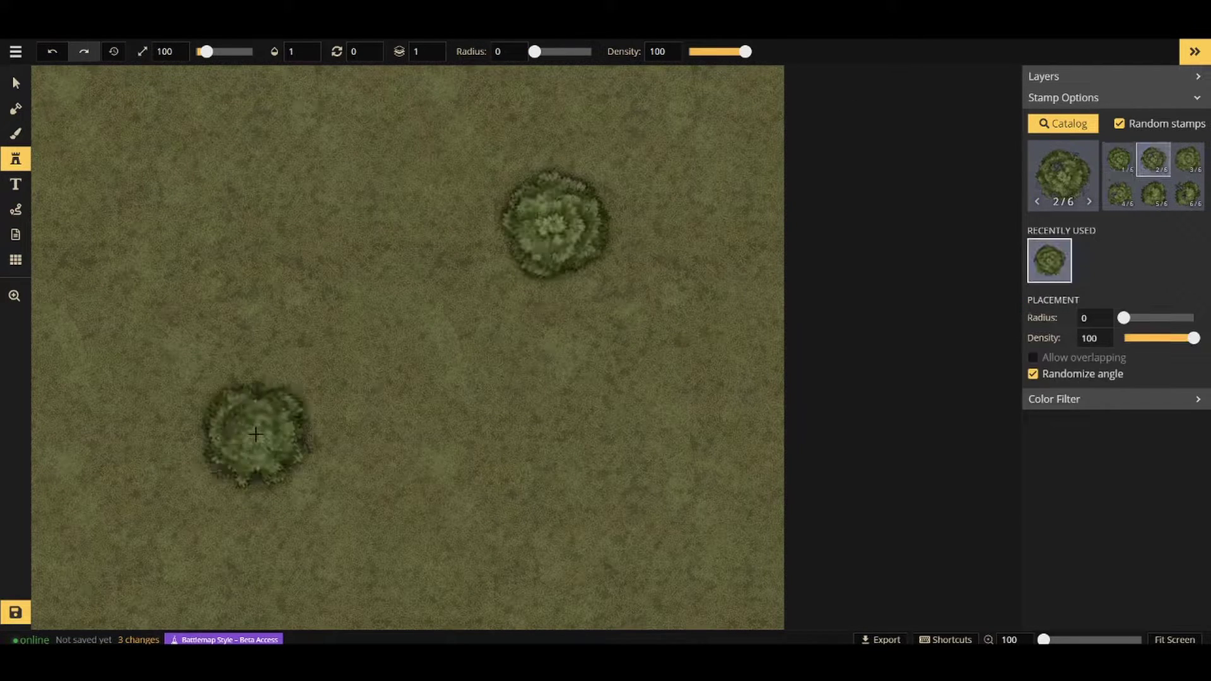
left_click(193, 183)
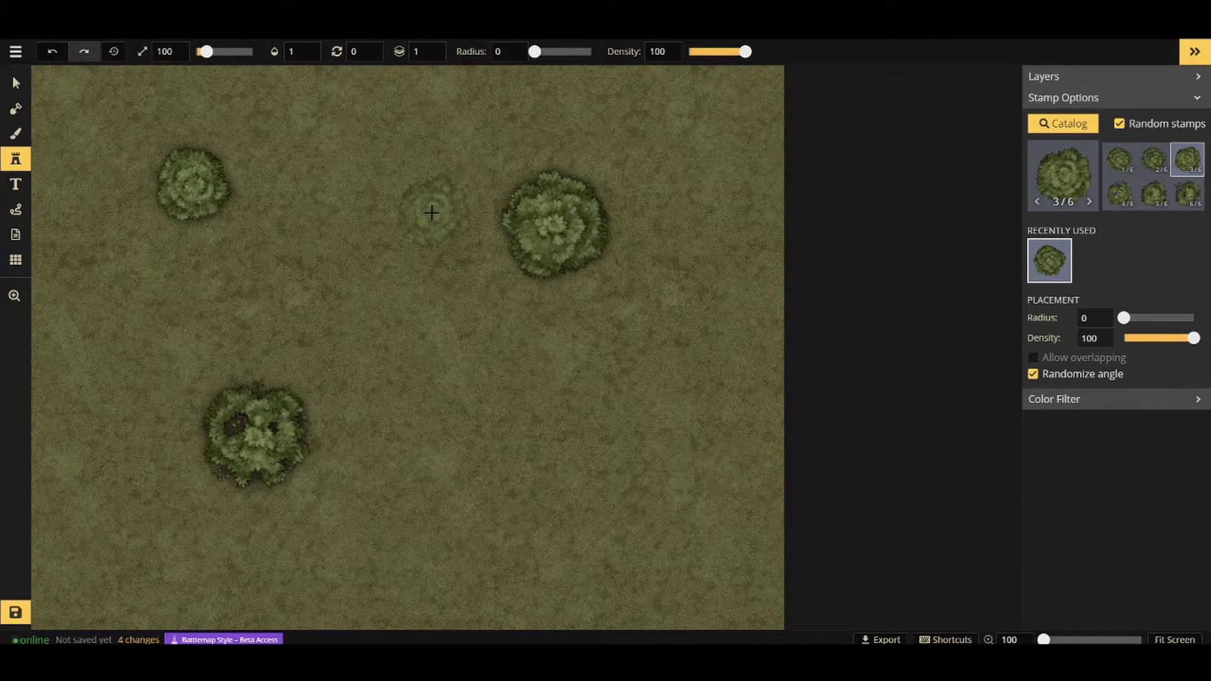
key("ctrl+z")
key("ctrl+z")
key("ctrl+z")
- Try placing a sample text label on the upper part of the map, view its font choices, and undo the label
key("t")
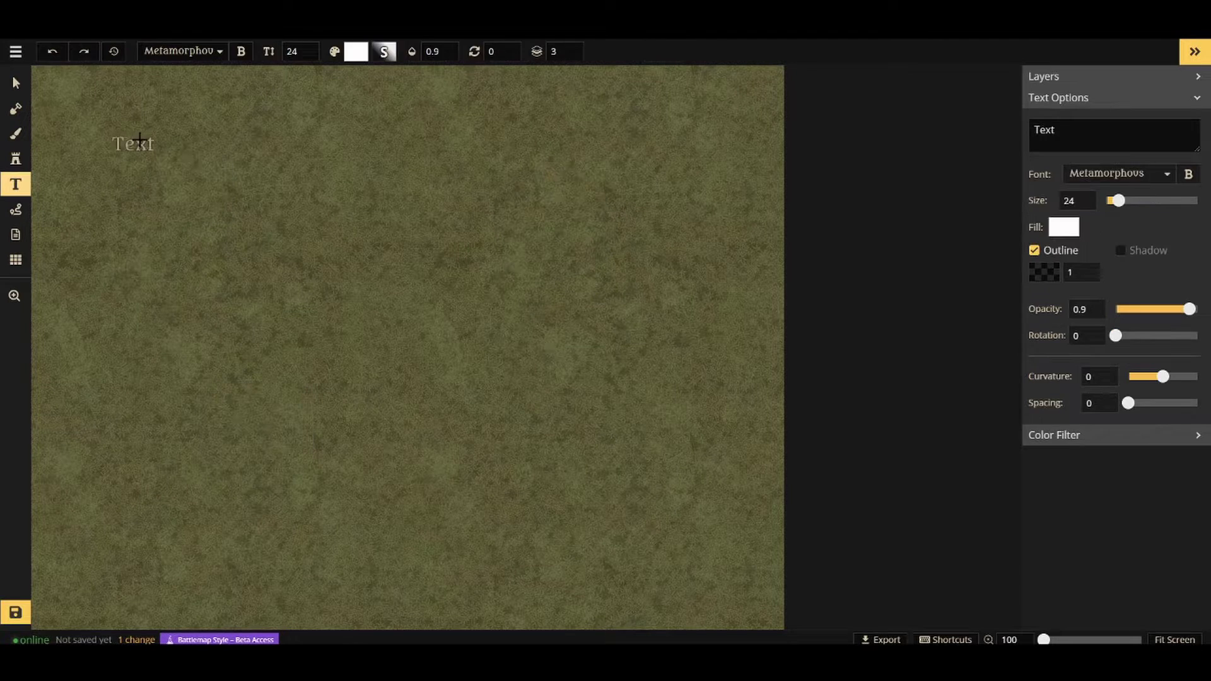
left_click(322, 193)
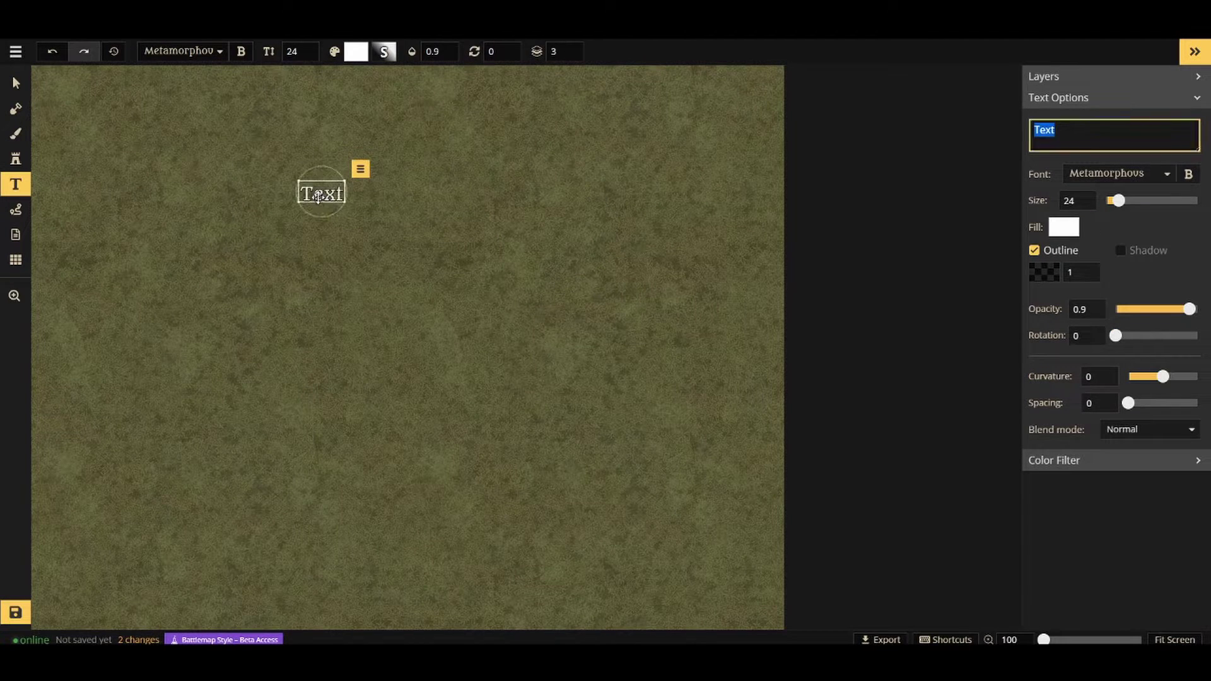
left_click(183, 52)
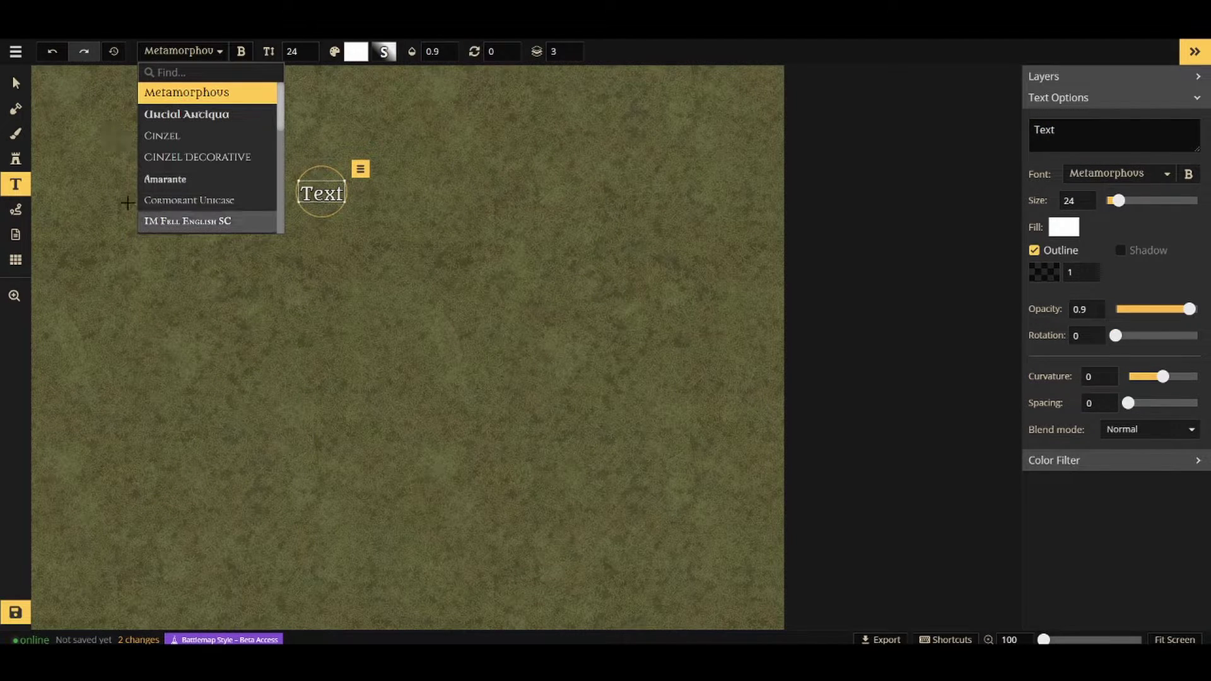
left_click(53, 52)
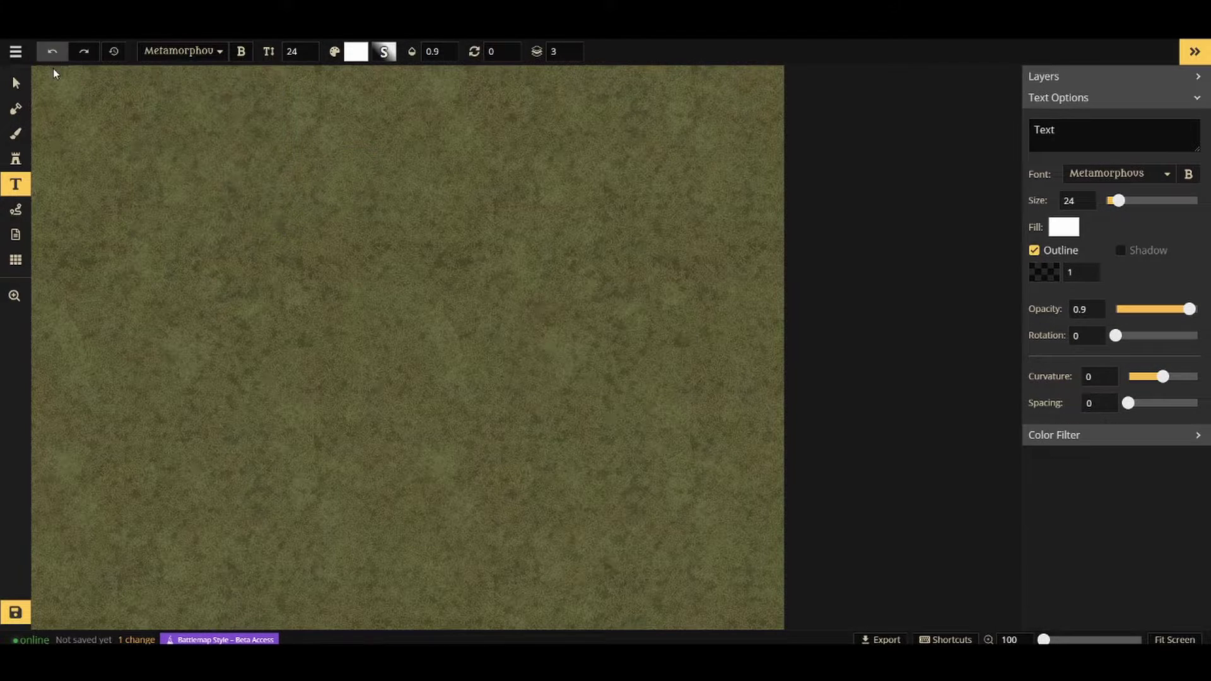
- Try drawing a winding dashed path down the map, restyle it as a solid line, and remove it
left_click(15, 213)
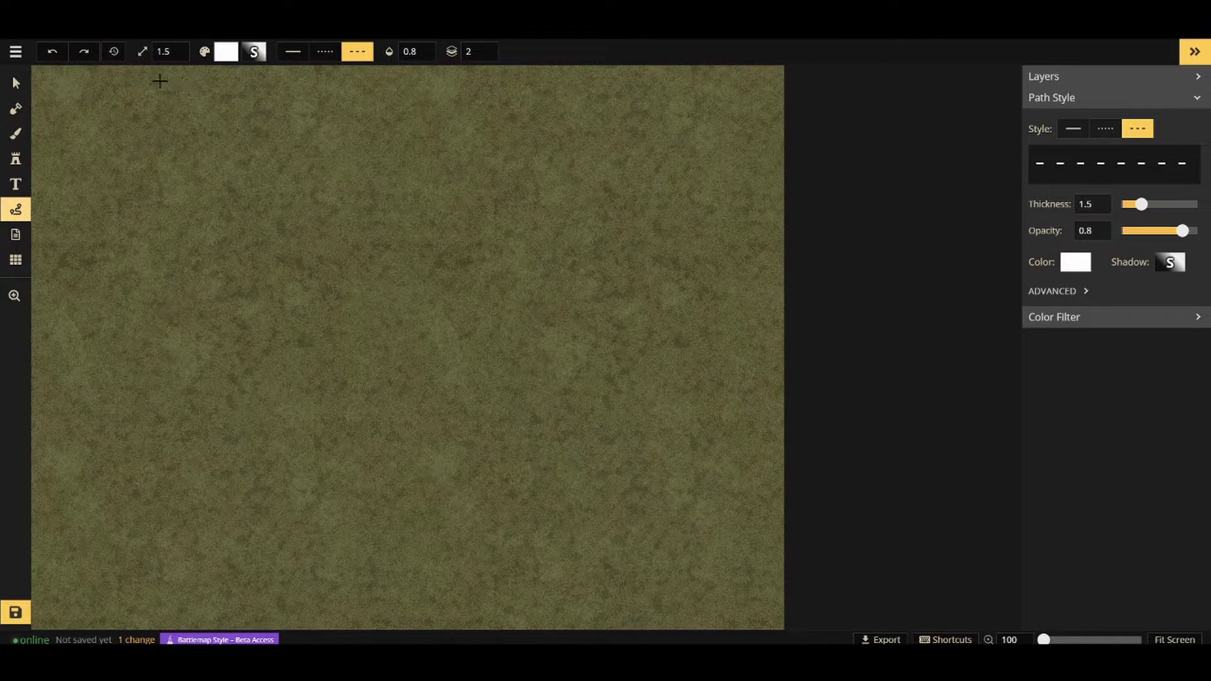
left_click_drag(89, 98, 150, 177)
left_click_drag(188, 424, 459, 622)
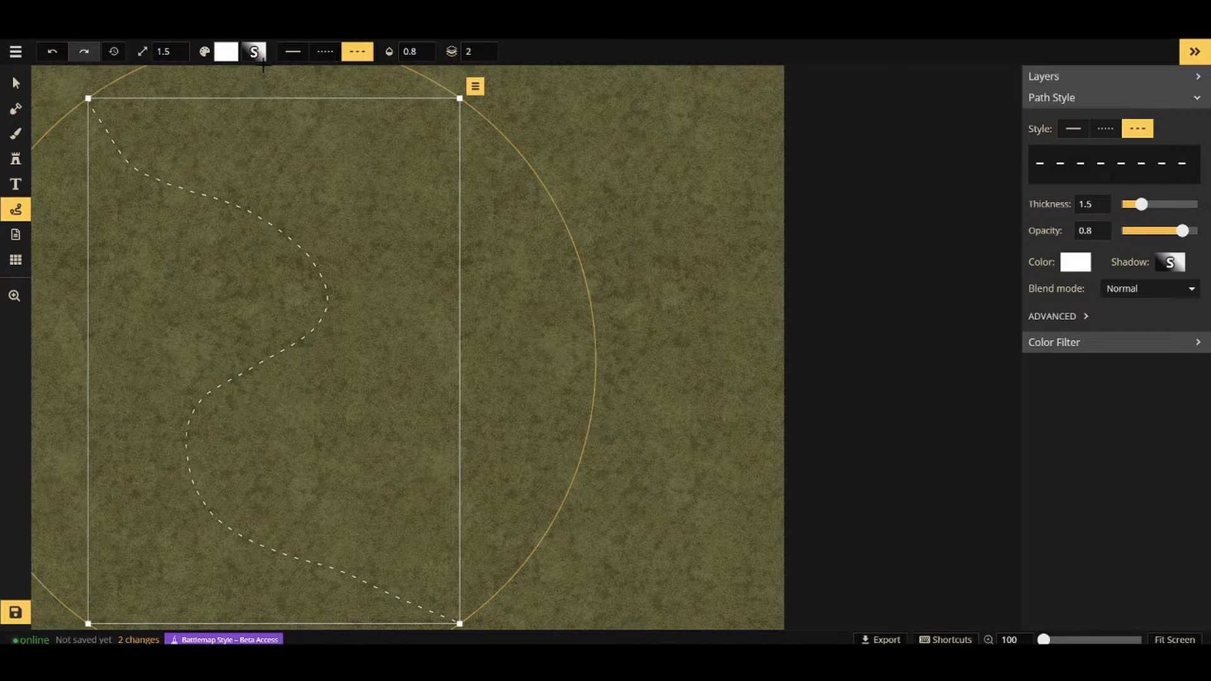
left_click(292, 51)
left_click_drag(252, 113, 417, 99)
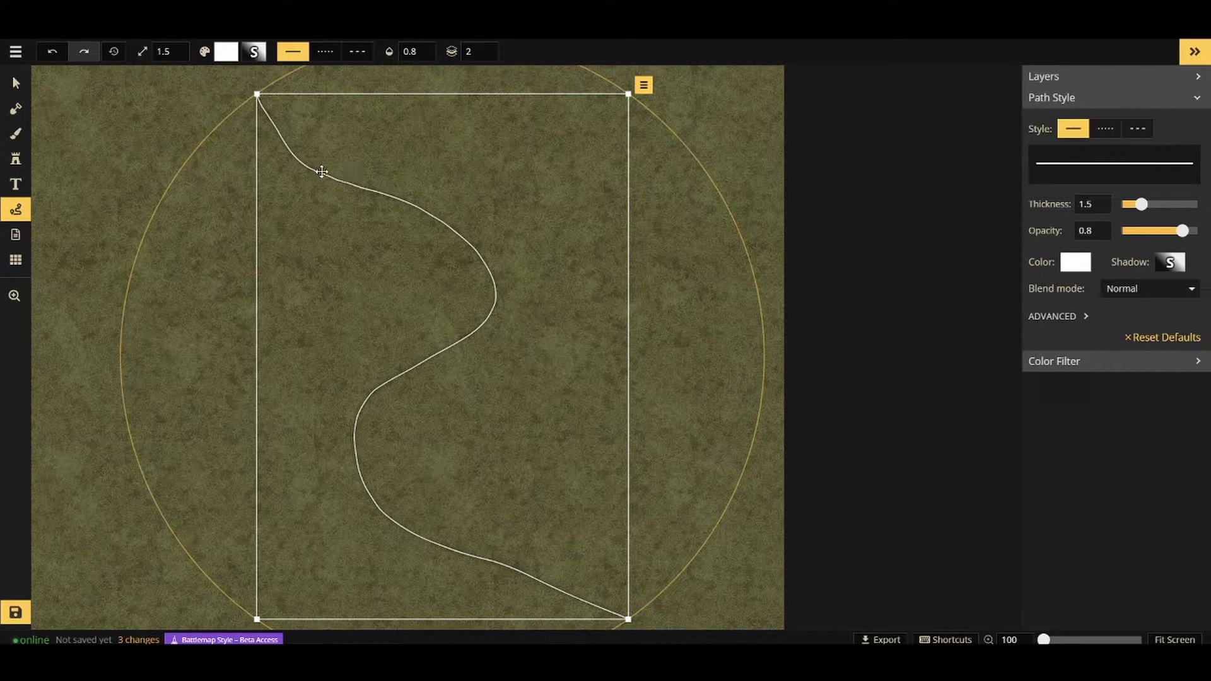
left_click_drag(293, 170, 214, 162)
- Examine the Note, Grid and Zoom tools and try zooming and panning the map
left_click(16, 234)
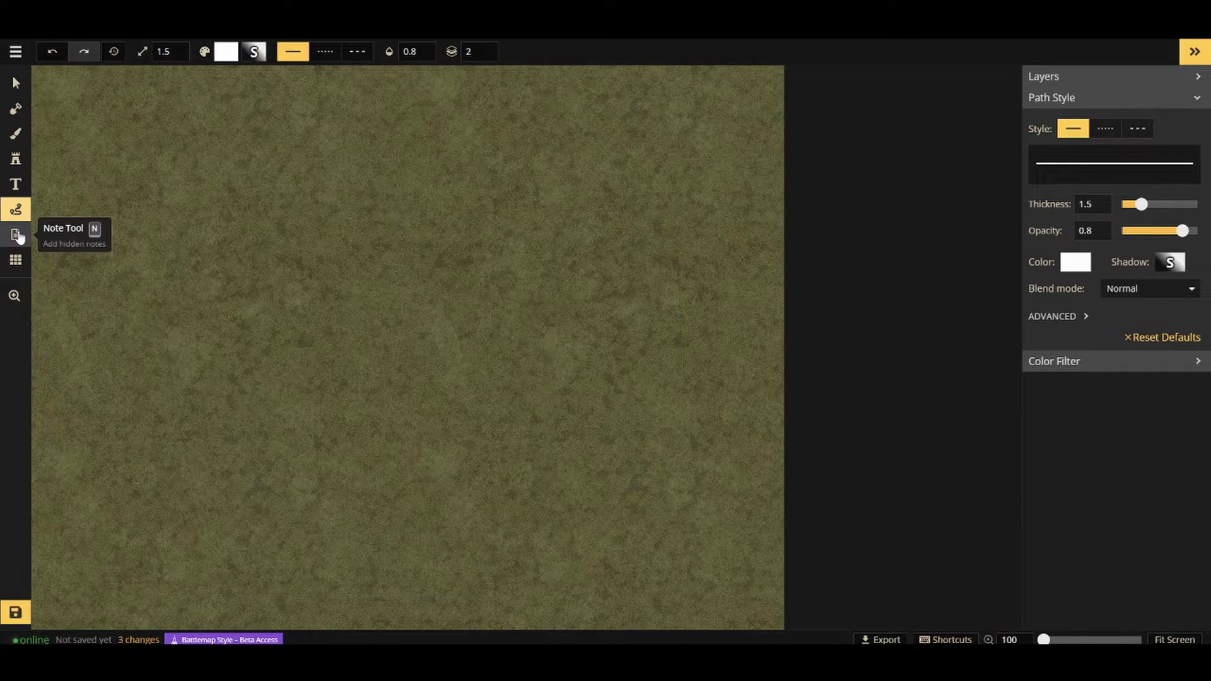
mouse_move(247, 201)
left_mouse_down()
mouse_move(472, 247)
mouse_move(368, 258)
mouse_move(622, 163)
mouse_move(434, 183)
left_mouse_up()
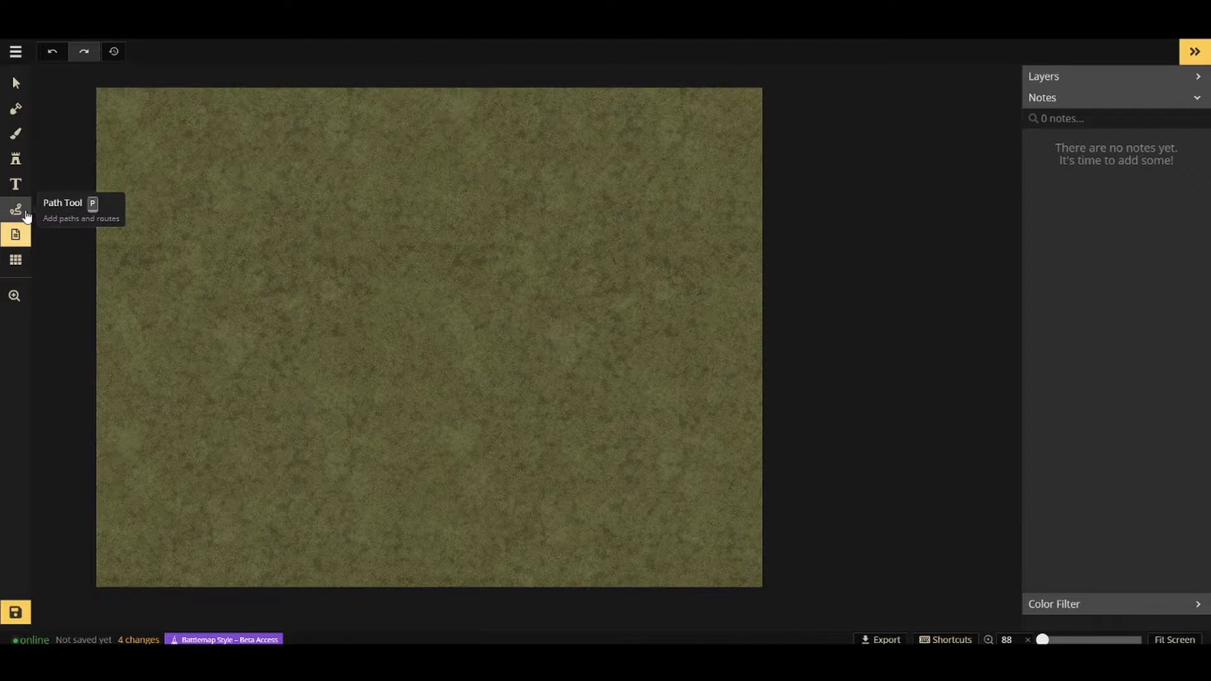
left_click(14, 261)
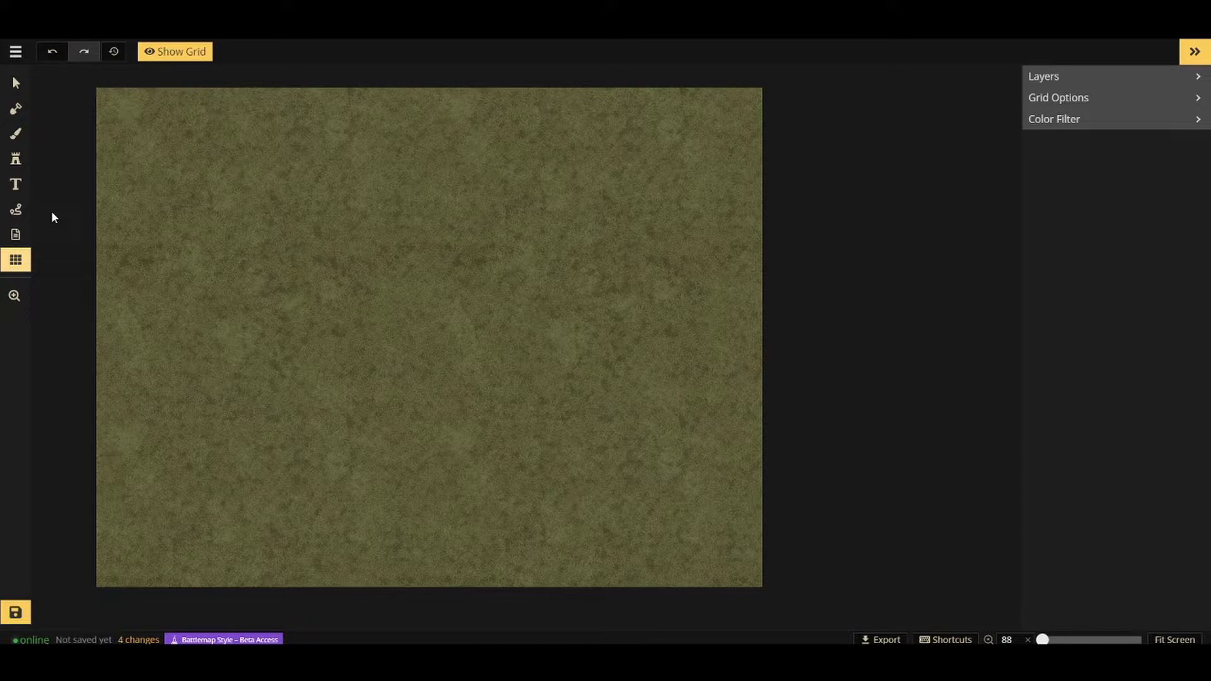
left_click(16, 297)
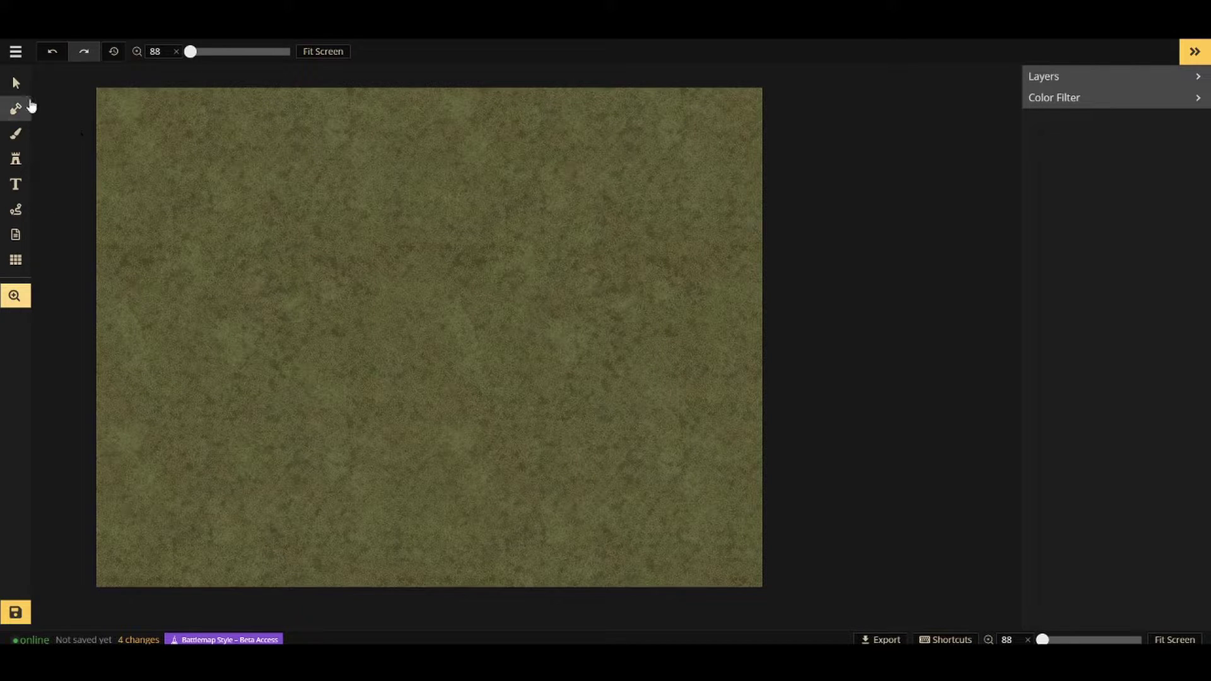
scroll(306, 265, "down", 1)
scroll(305, 261, "up", 2)
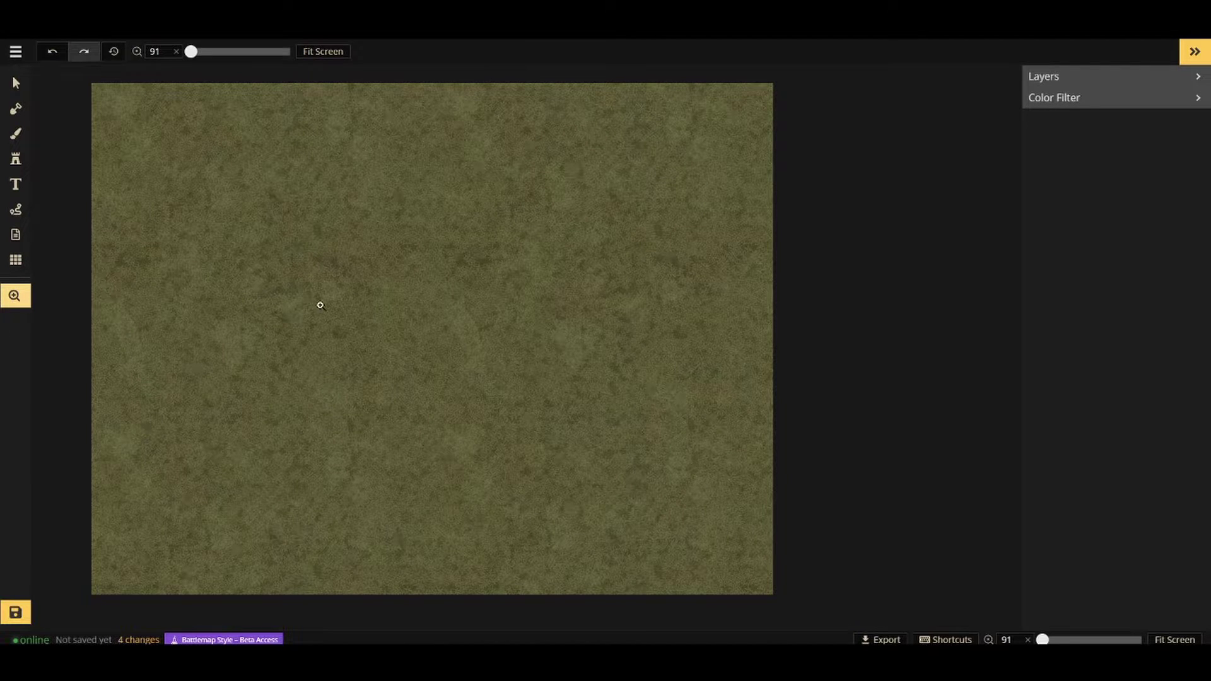
left_click_drag(320, 306, 375, 343)
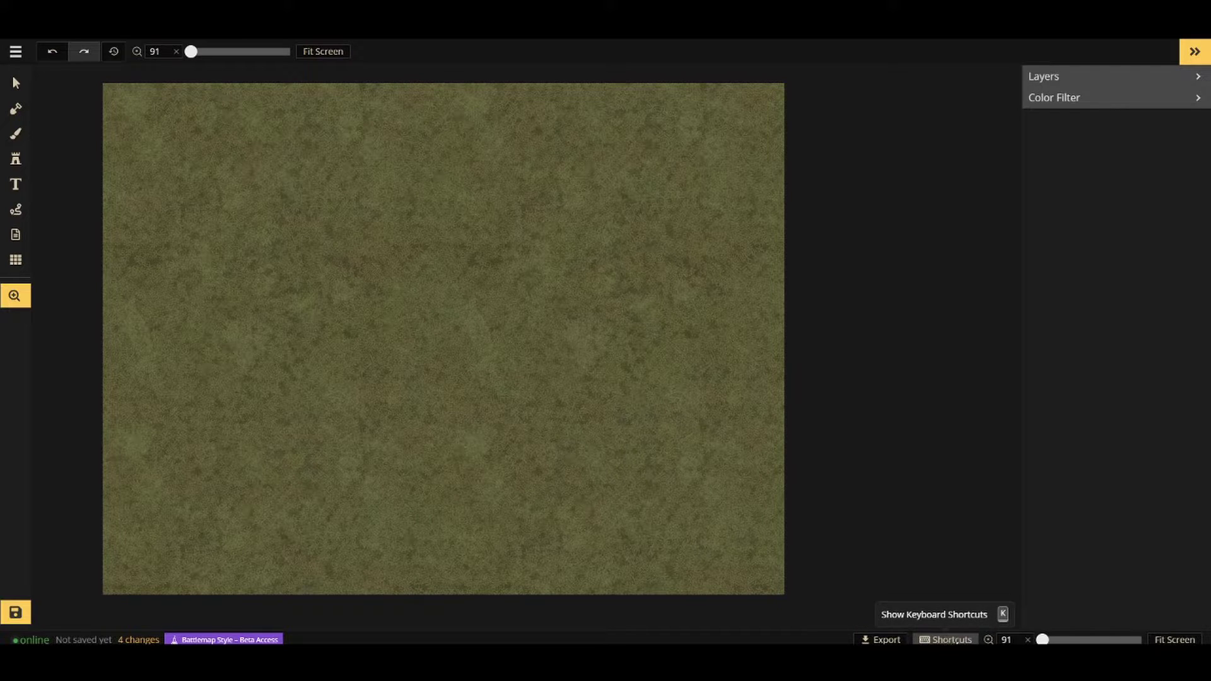
- Open the keyboard shortcuts reference
left_click(954, 640)
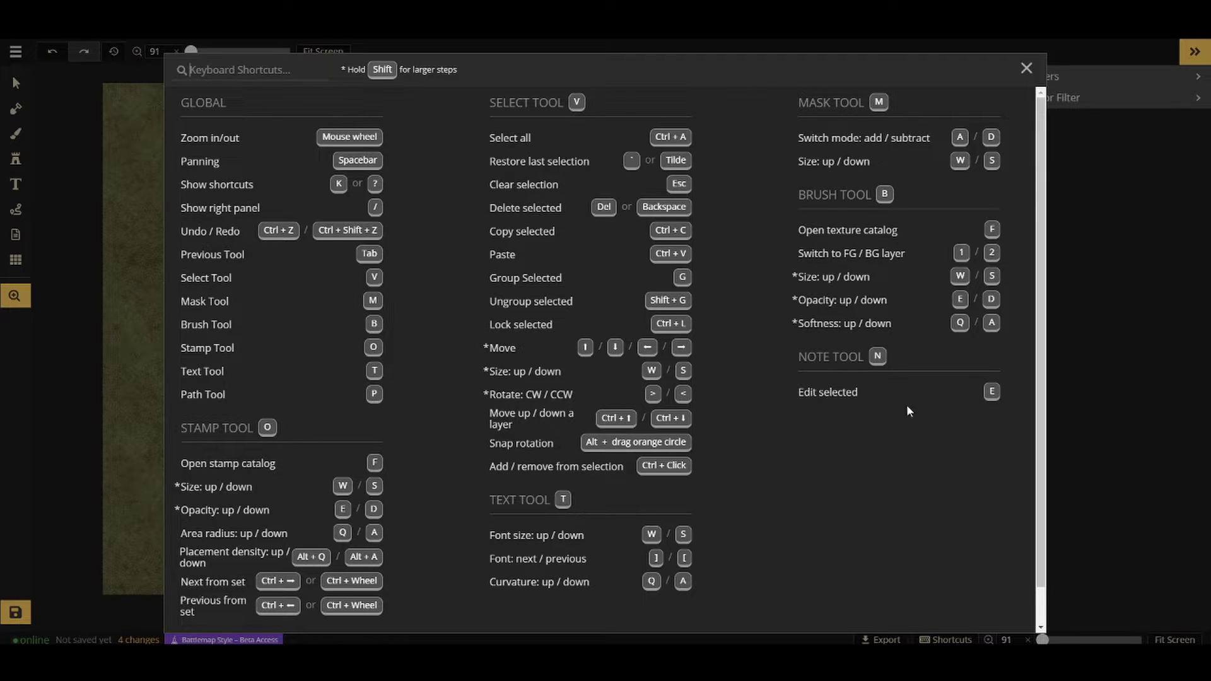
- Close the shortcuts reference and examine the Select, Mask, Brush, Stamp, Note and Zoom tools
left_click(1027, 70)
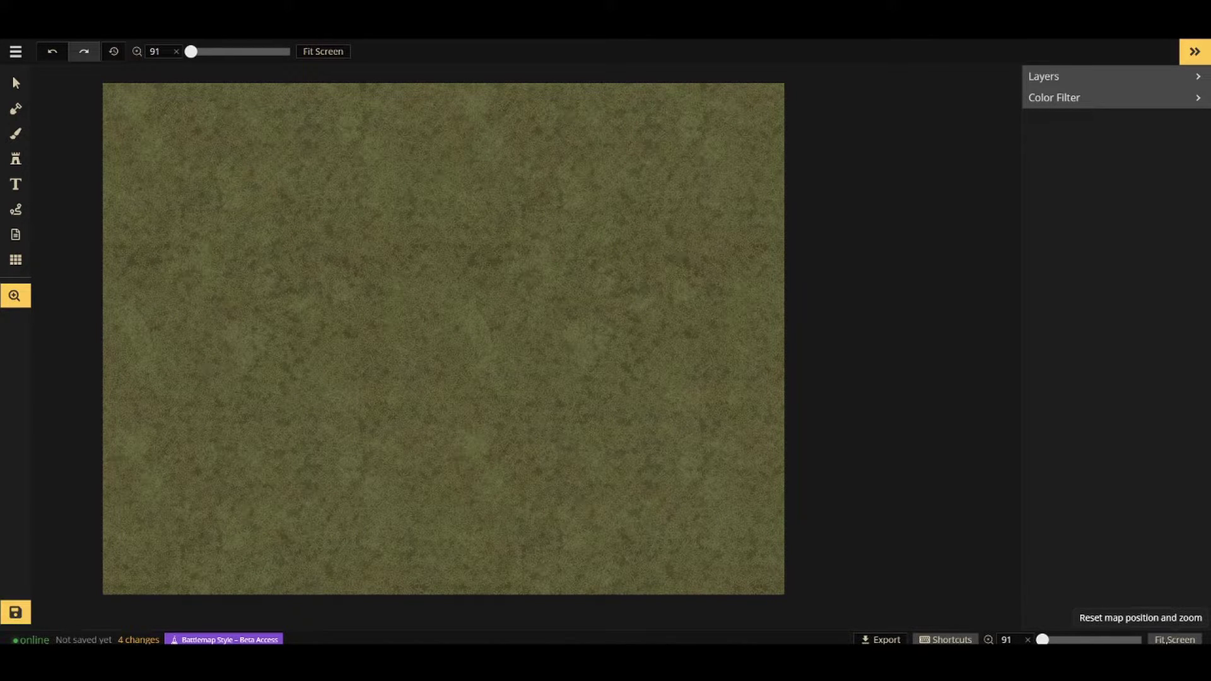
left_click_drag(603, 485, 494, 377)
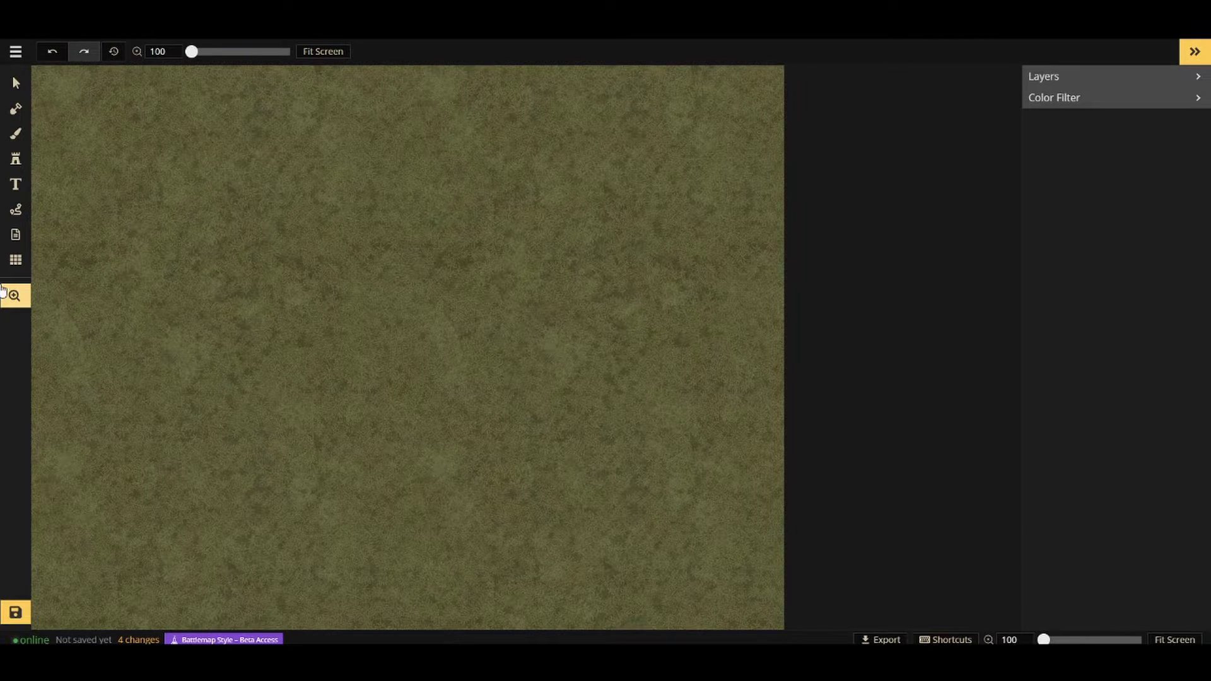
left_click(14, 94)
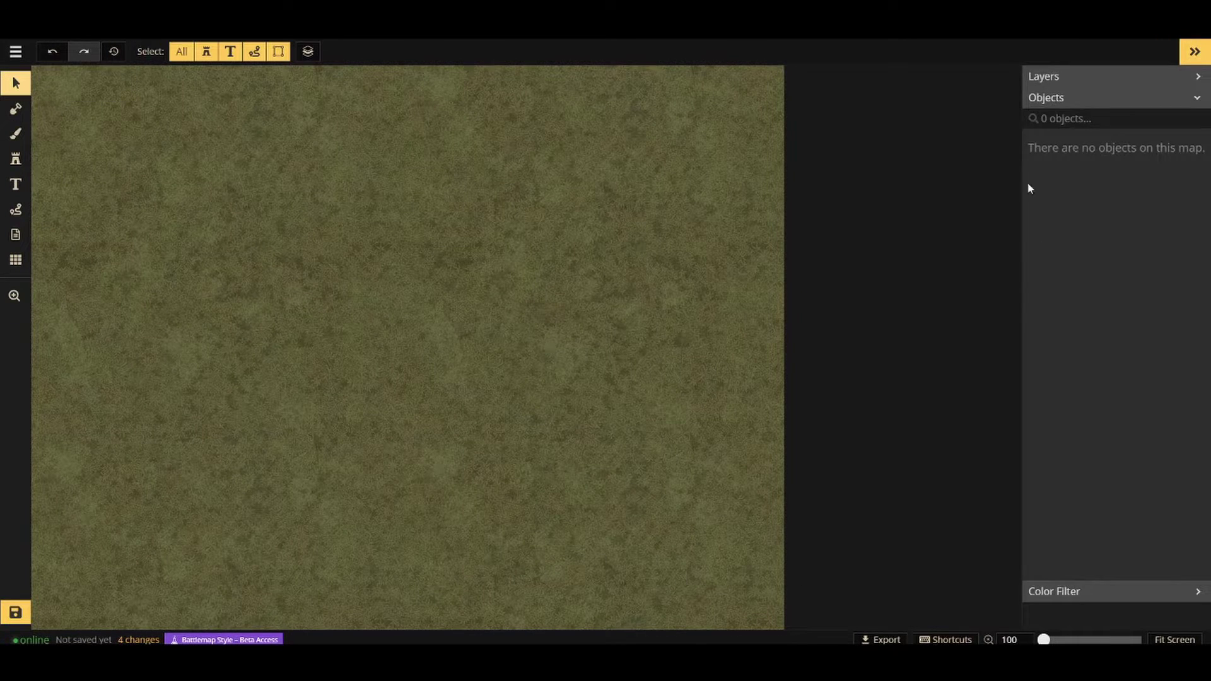
left_click(16, 112)
left_click(15, 133)
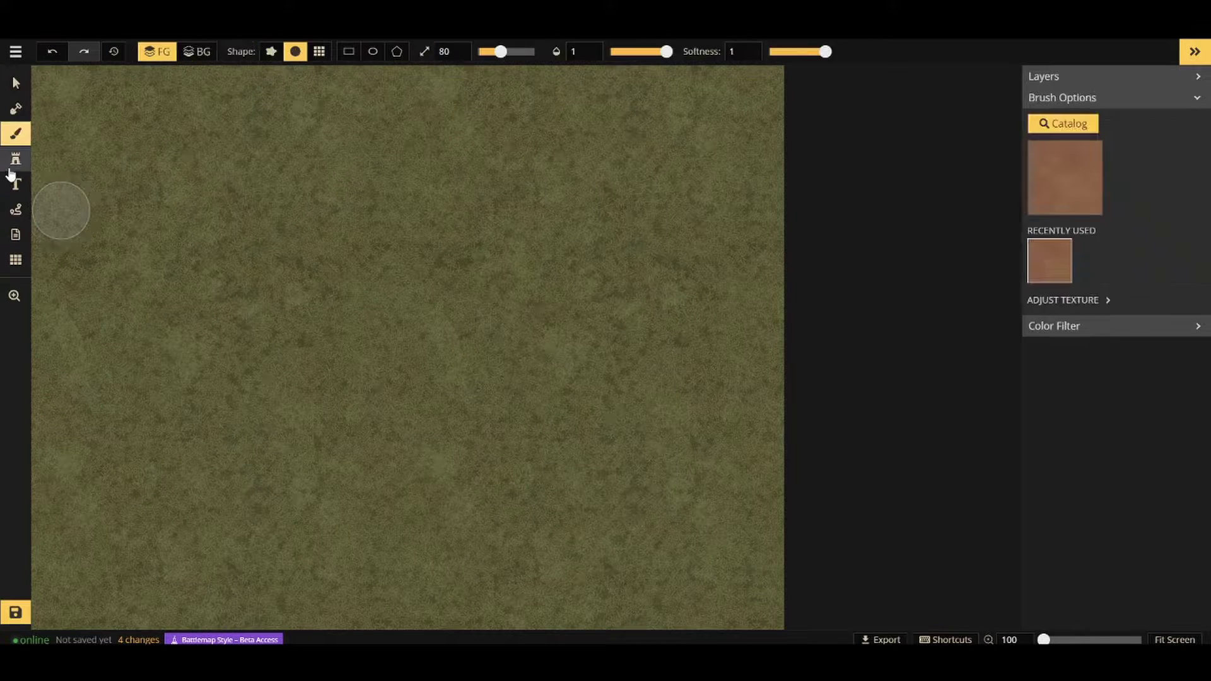
left_click(15, 159)
left_click(15, 235)
left_click(13, 296)
- Try brushing a winding dirt trail on the foreground, switch to the background layer, and undo the last stroke
left_click(16, 133)
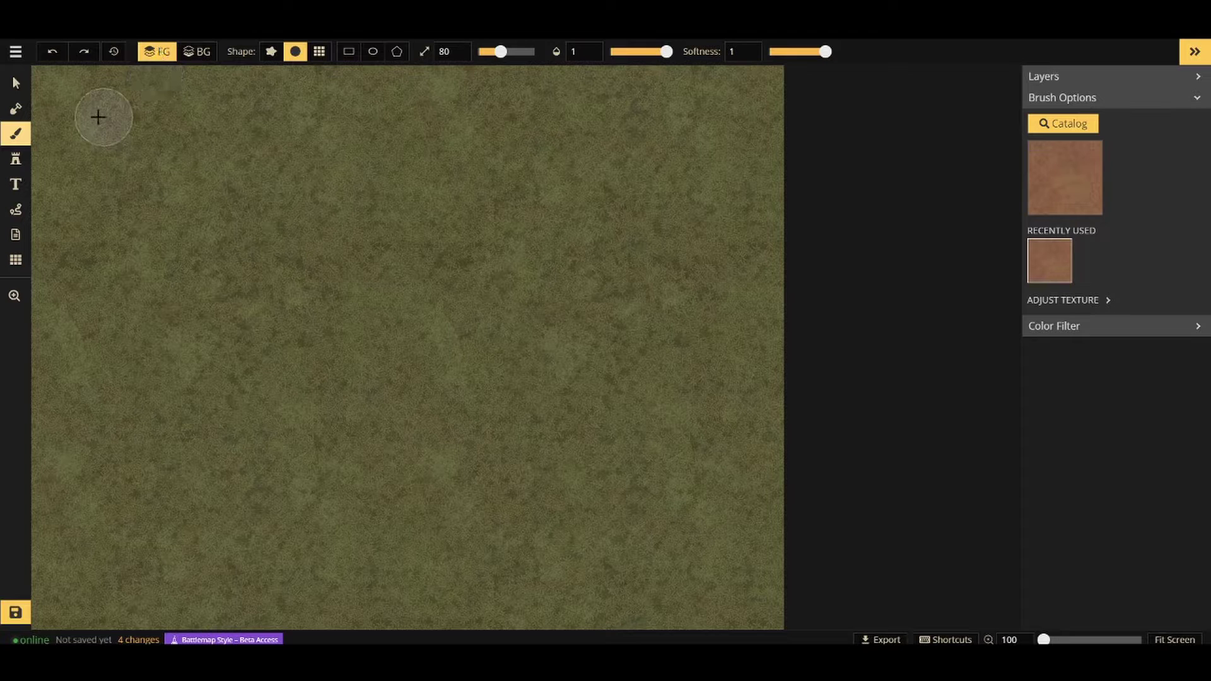
mouse_move(97, 116)
left_mouse_down()
mouse_move(211, 137)
mouse_move(163, 273)
mouse_move(474, 414)
mouse_move(606, 596)
left_mouse_up()
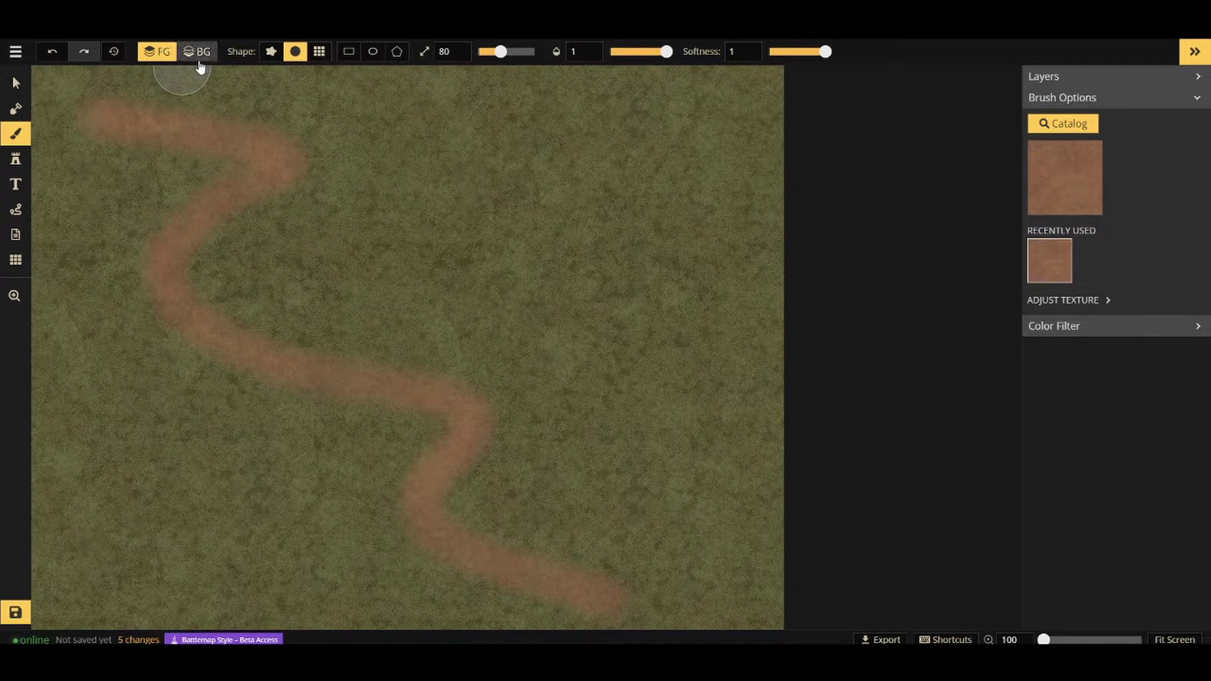
left_click(198, 51)
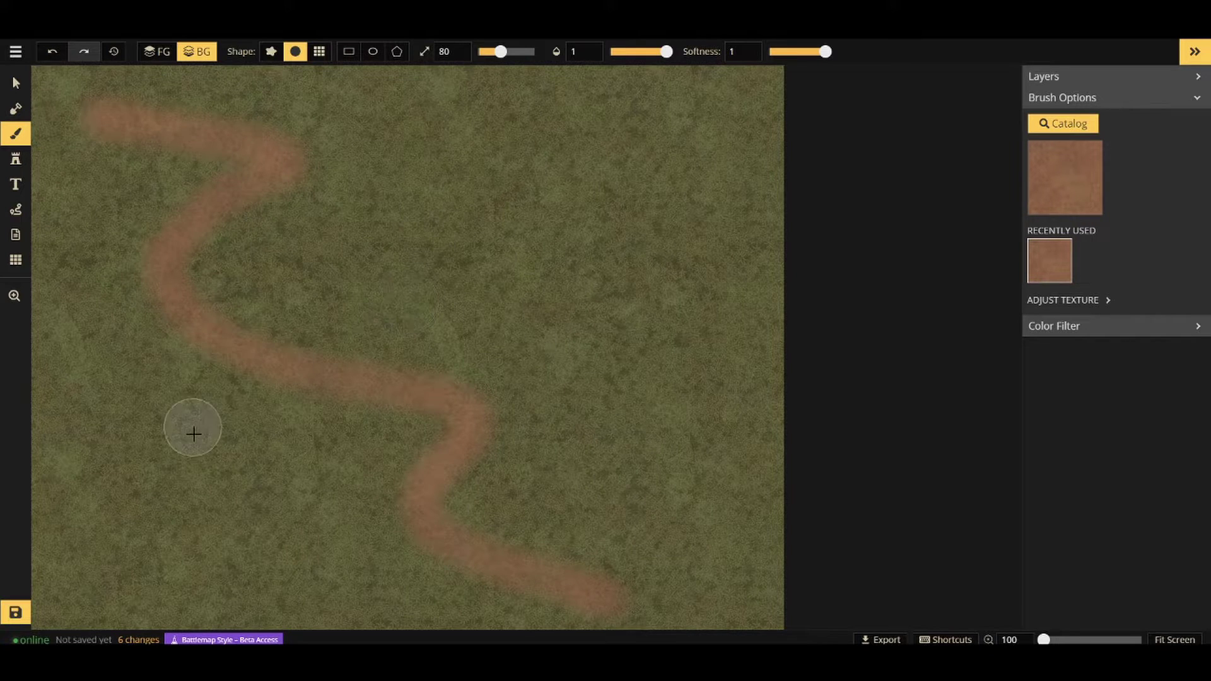
key("ctrl+z")
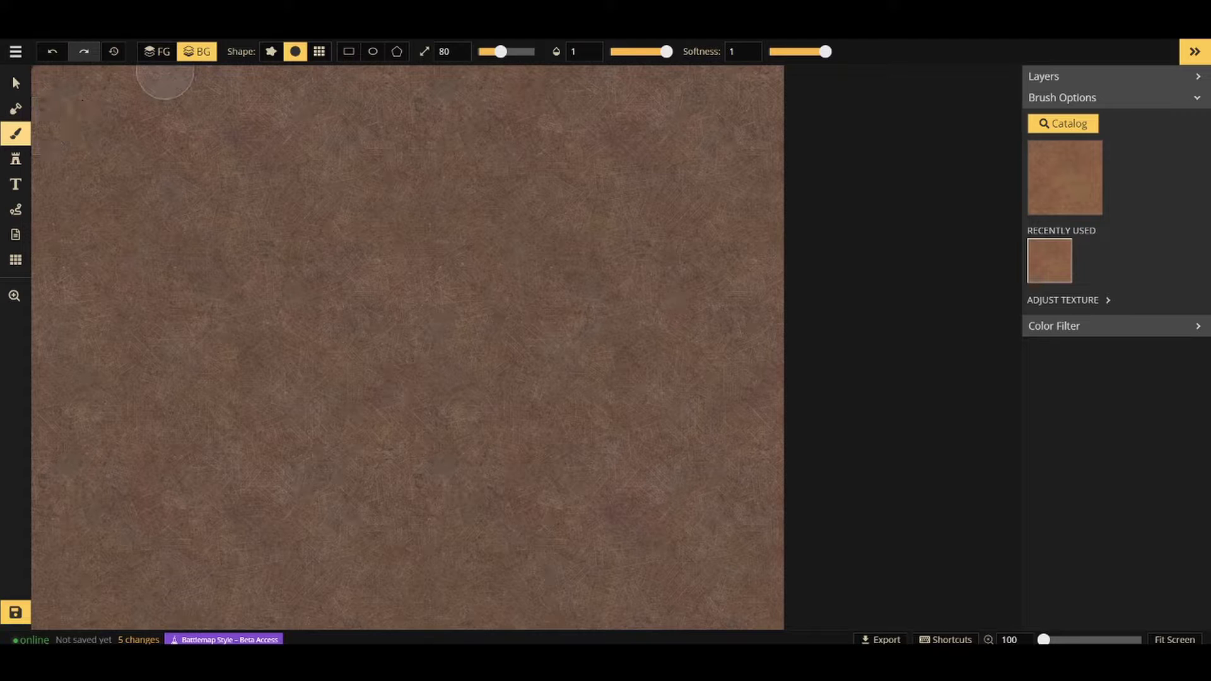
- Paint two crossing, winding dirt strokes on the background layer
mouse_move(122, 103)
left_mouse_down()
mouse_move(246, 378)
mouse_move(498, 602)
left_mouse_up()
mouse_move(298, 148)
left_mouse_down()
mouse_move(434, 221)
mouse_move(463, 417)
left_mouse_up()
- Try adding a few dirt dabs on the foreground layer and undo them
left_click(157, 51)
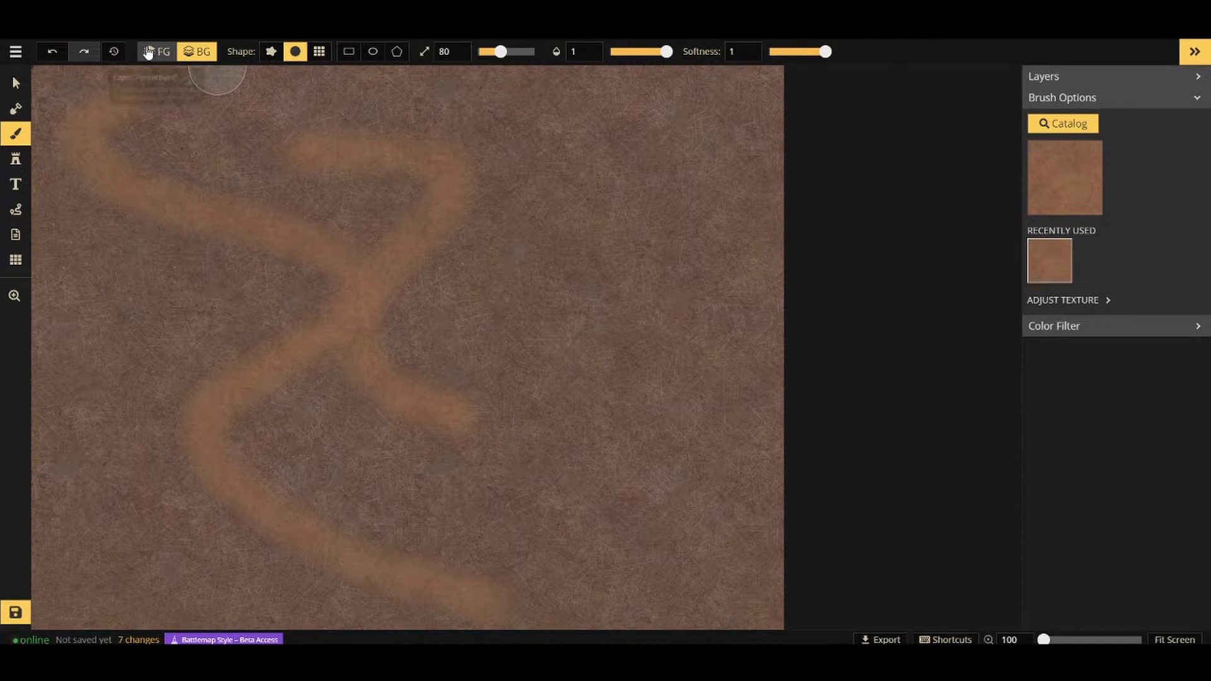
left_click(107, 340)
left_click(354, 581)
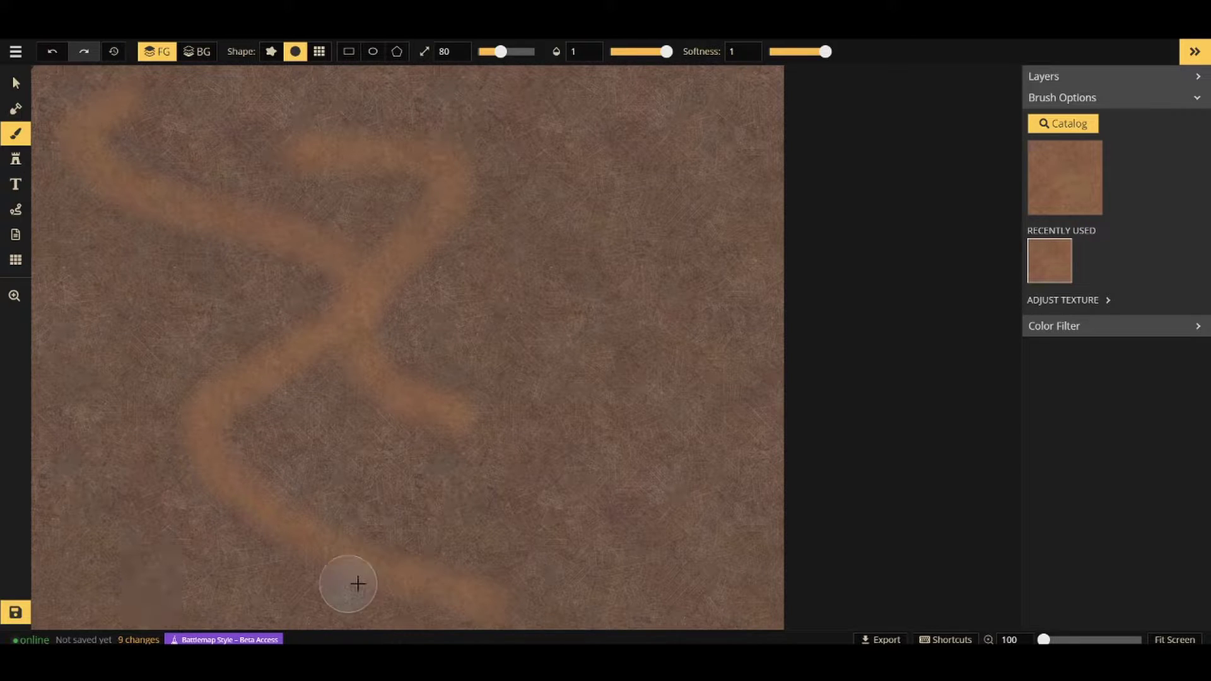
left_click(346, 351)
key("ctrl+z")
key("ctrl+z")
key("ctrl+z")
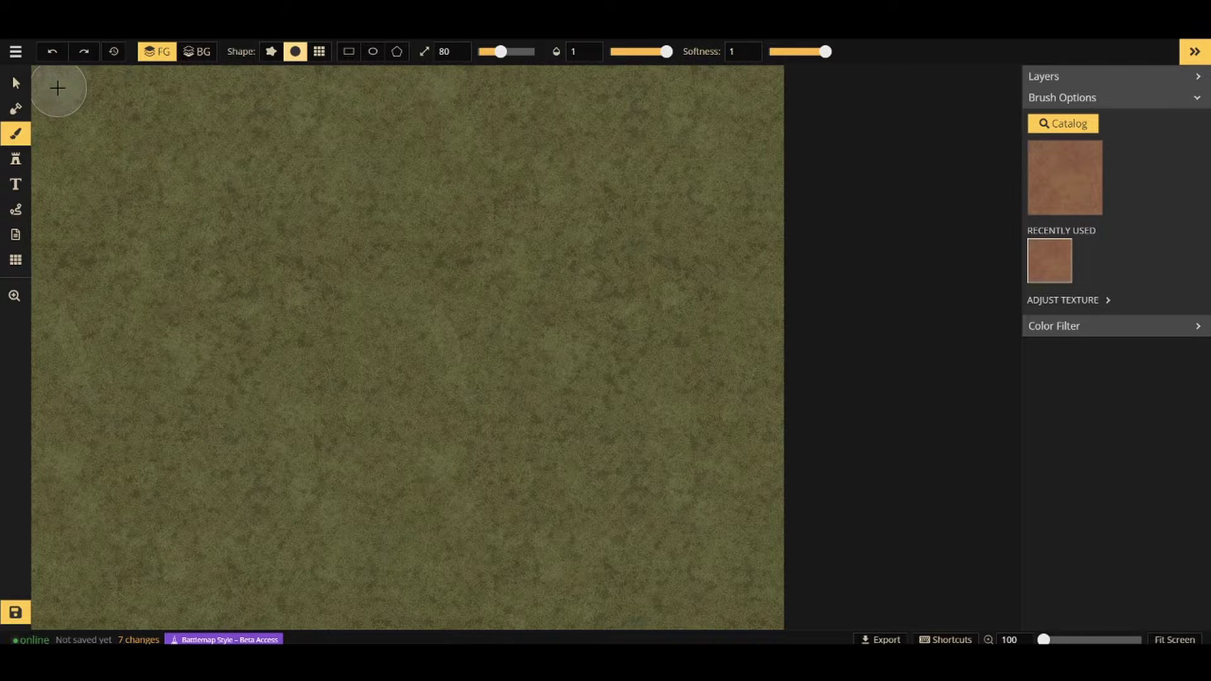
- Try painting one foreground dirt trail each with the round, rough-edged and grid brush shapes, and undo all three
left_click_drag(56, 91, 284, 224)
mouse_move(352, 287)
left_mouse_down()
mouse_move(423, 452)
mouse_move(614, 624)
mouse_move(640, 628)
left_mouse_up()
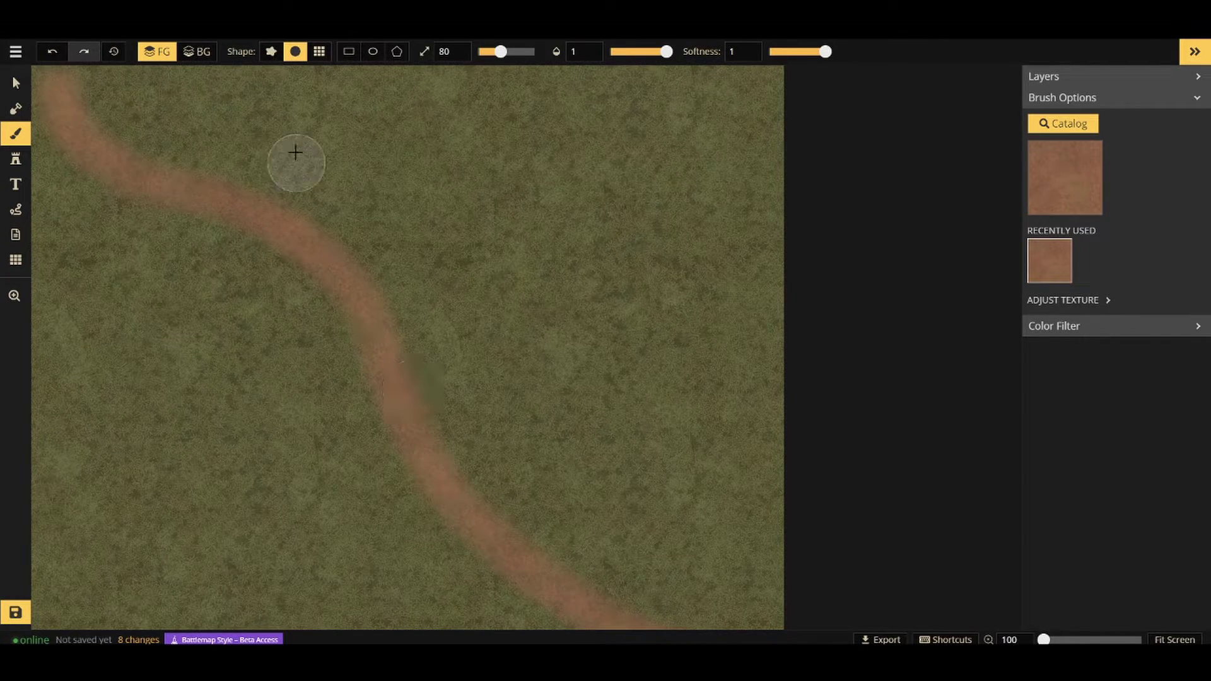
left_click(265, 56)
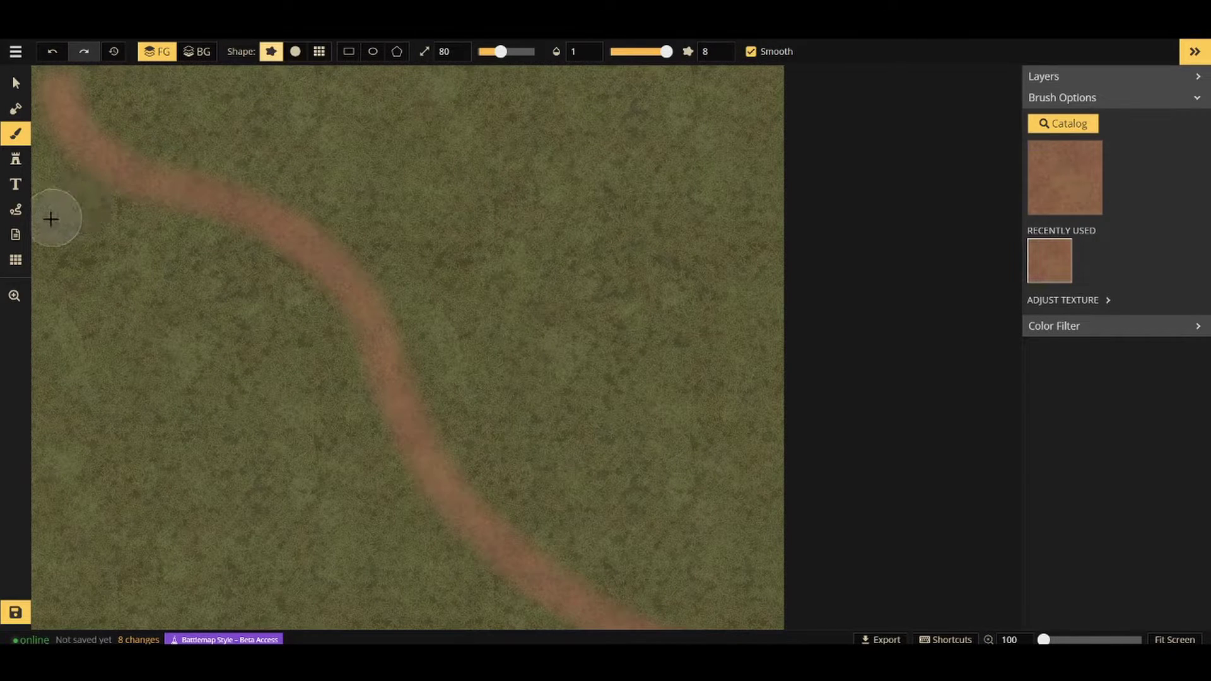
mouse_move(48, 222)
left_mouse_down()
mouse_move(184, 323)
mouse_move(201, 526)
mouse_move(373, 627)
left_mouse_up()
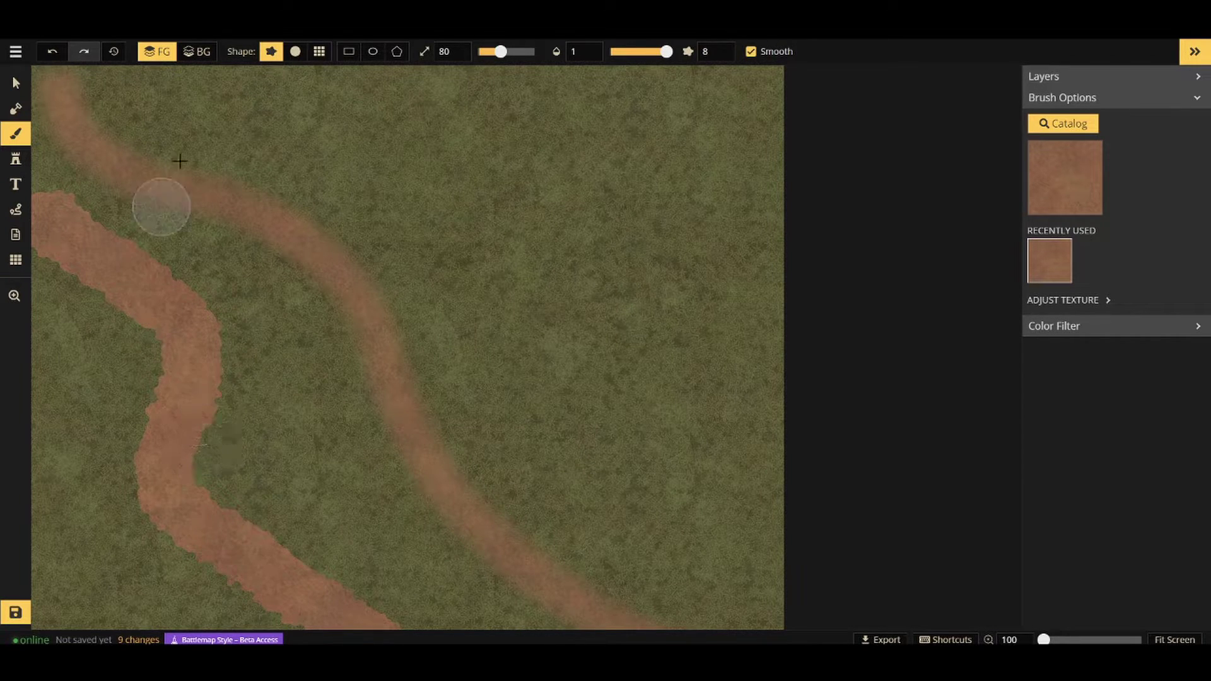
left_click(319, 52)
mouse_move(254, 71)
left_mouse_down()
mouse_move(282, 95)
mouse_move(406, 143)
mouse_move(494, 207)
mouse_move(600, 384)
mouse_move(669, 456)
mouse_move(774, 529)
left_mouse_up()
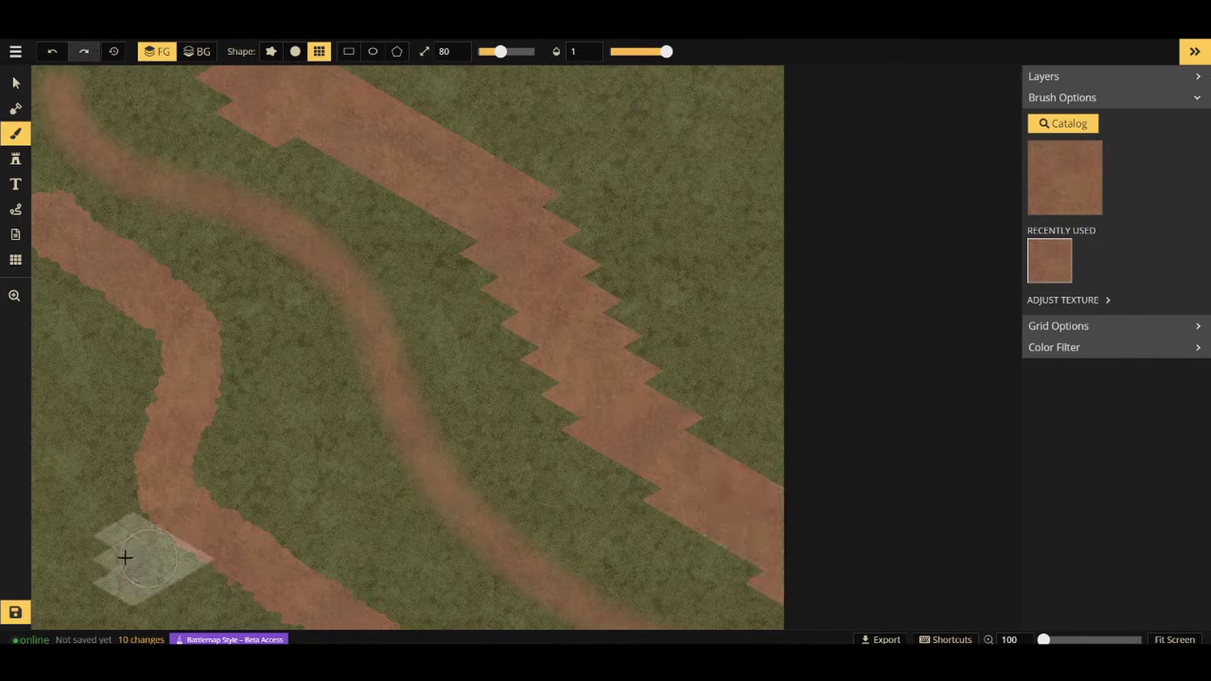
key("ctrl+z")
key("ctrl+z")
key("ctrl+z")
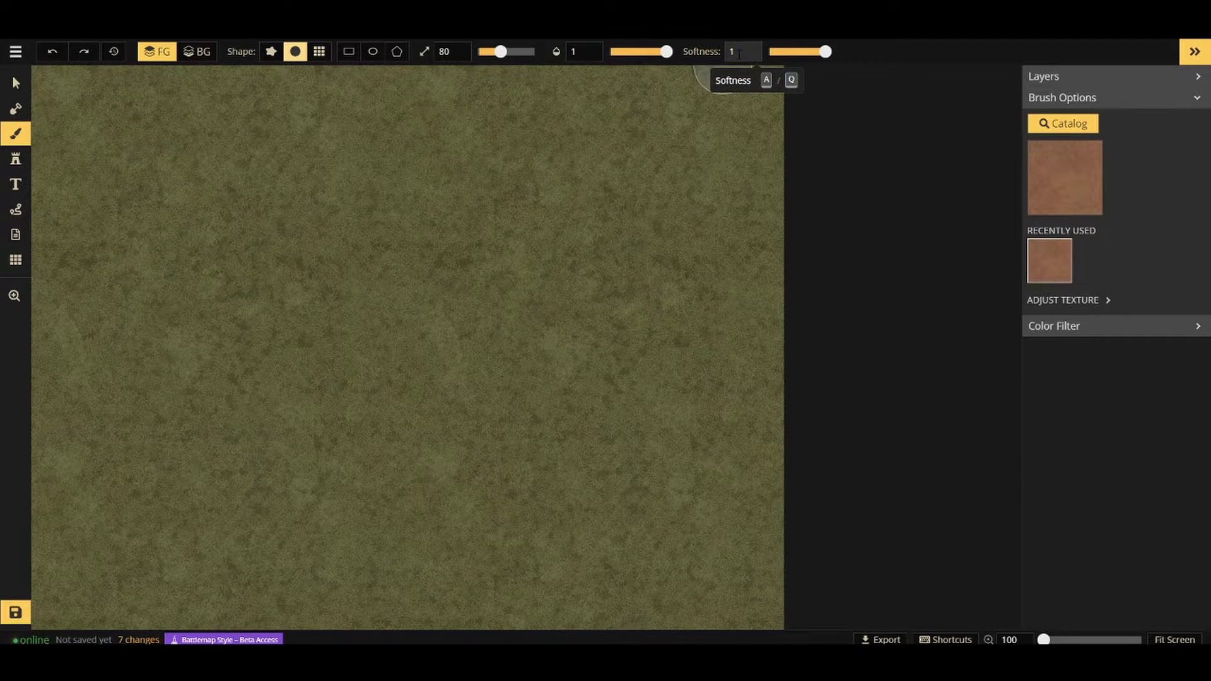
- Try a curving dirt trail with the round brush at softness 1 and examine its blended edges up close
left_click_drag(154, 91, 502, 432)
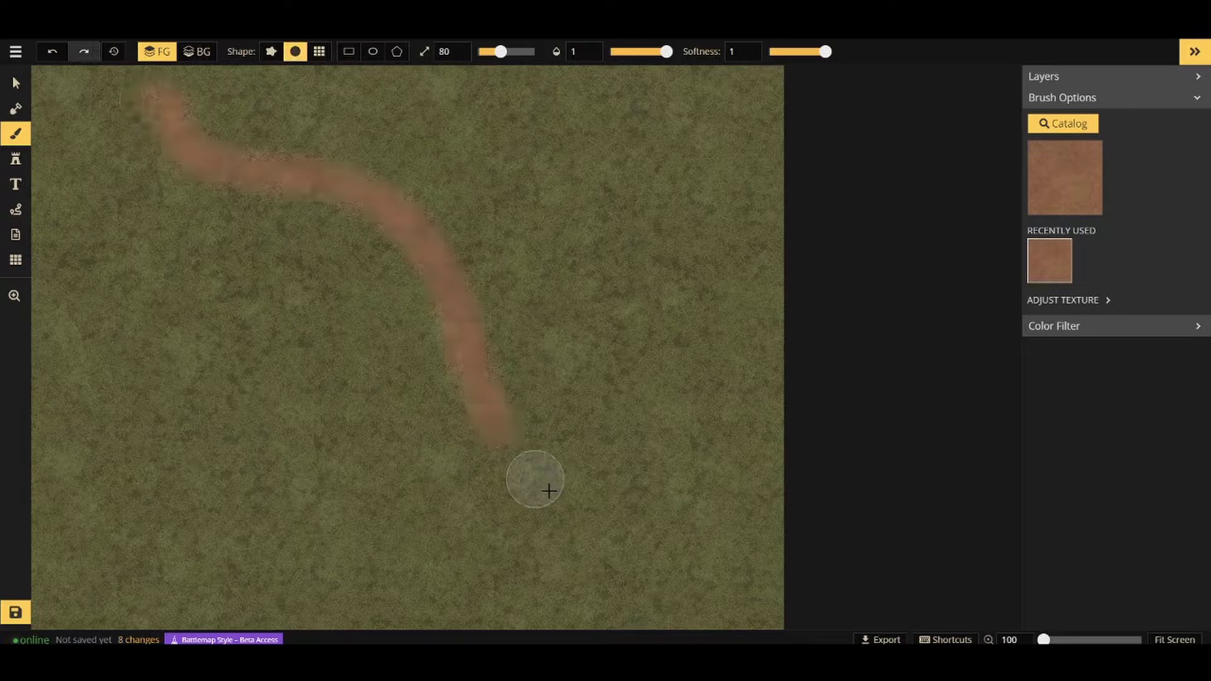
left_click_drag(548, 491, 656, 627)
scroll(277, 162, "up", 5)
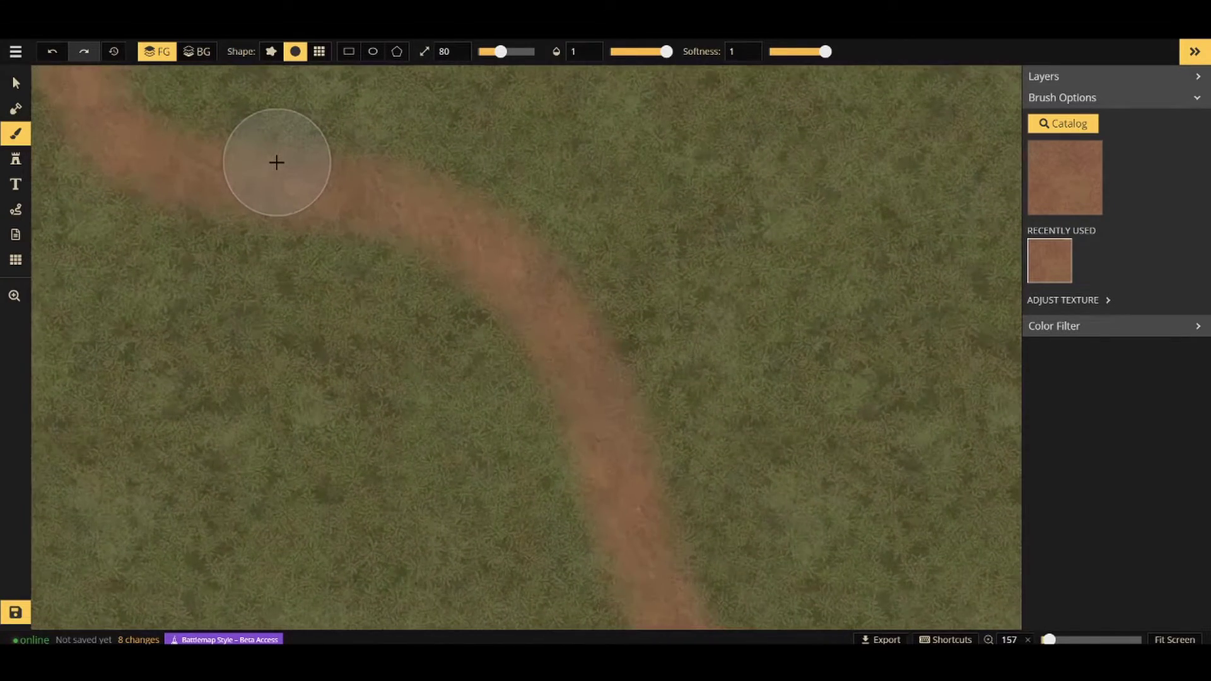
scroll(277, 163, "up", 5)
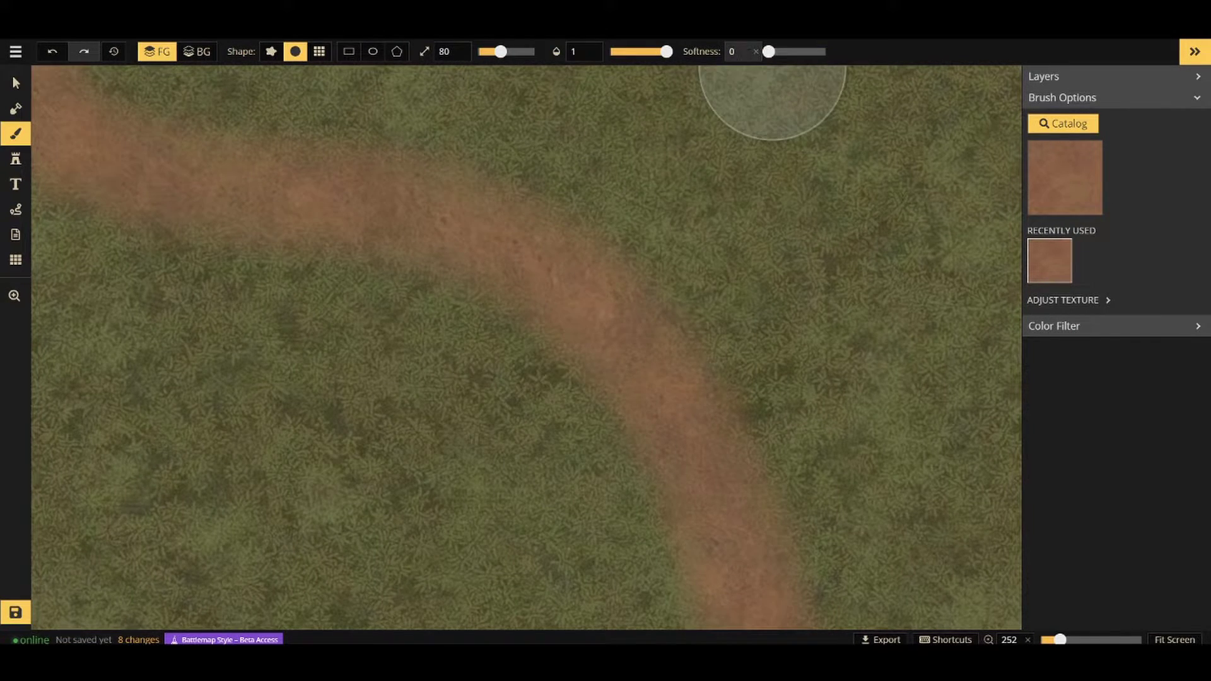
- Try a second dirt trail beside the first with softness 0 and compare the two edges
scroll(228, 263, "down", 5)
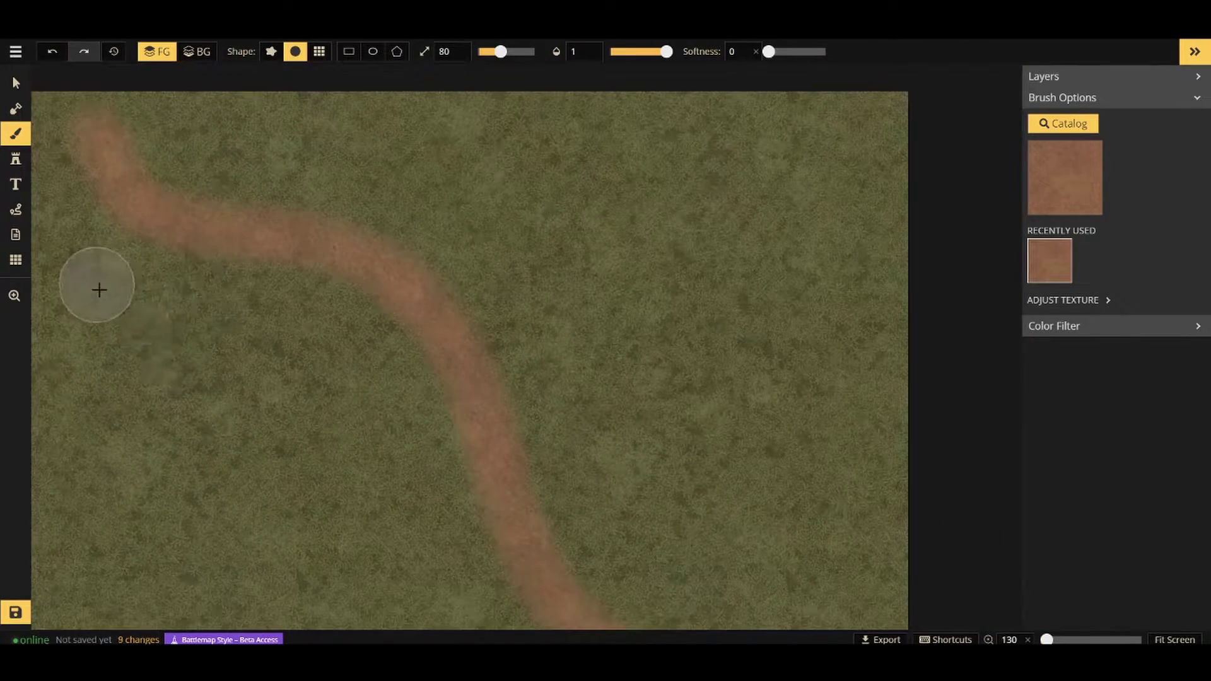
mouse_move(99, 290)
left_mouse_down()
mouse_move(289, 492)
mouse_move(331, 625)
left_mouse_up()
scroll(189, 311, "up", 3)
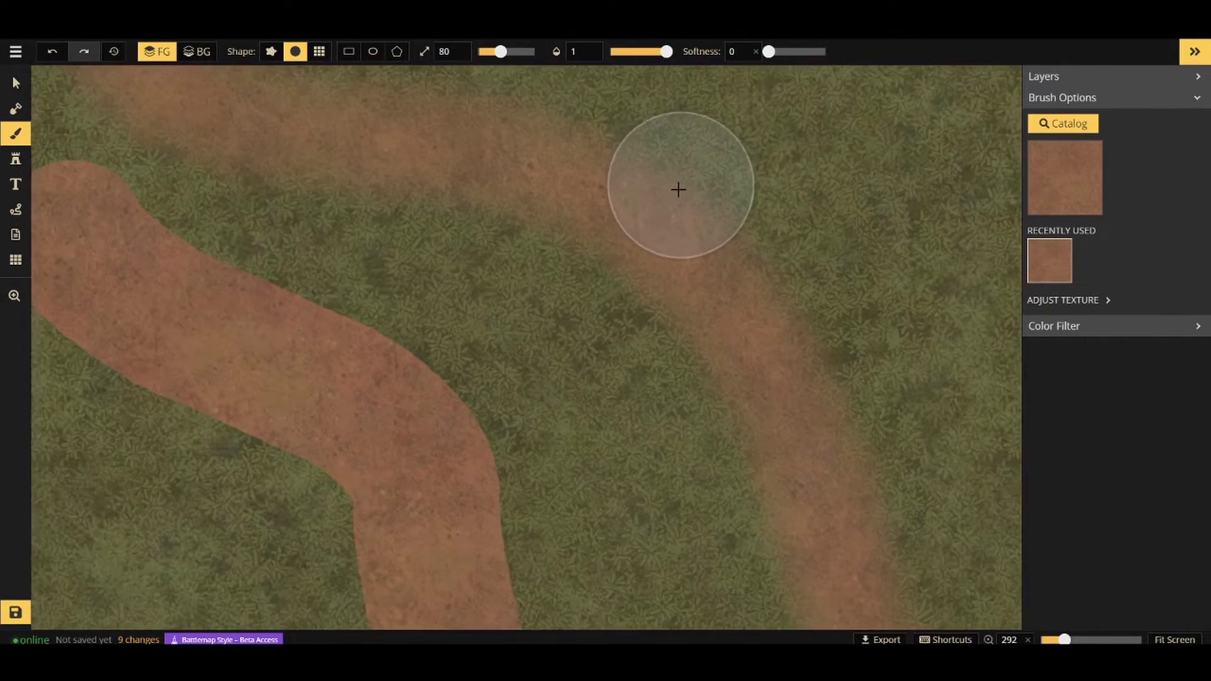
scroll(678, 189, "down", 5)
- Set the brush softness to 1 and opacity to 0.44, and try a faint dirt stroke beside the soft trail
left_click_drag(768, 52, 850, 54)
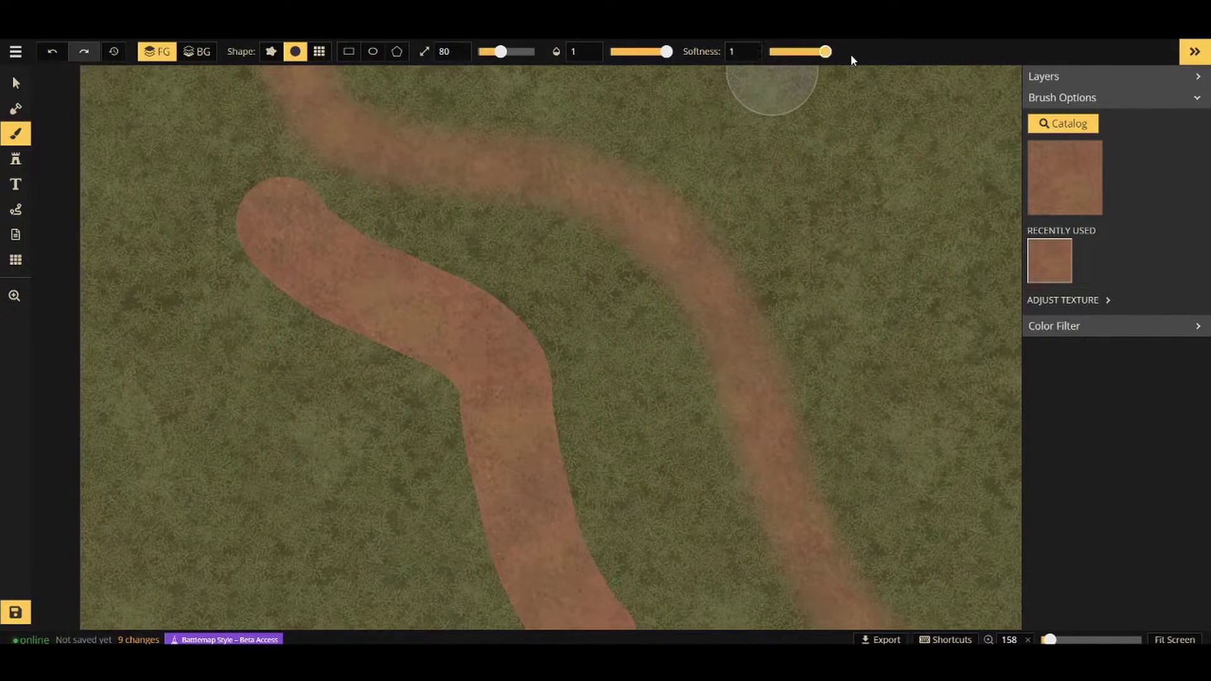
scroll(568, 202, "down", 1)
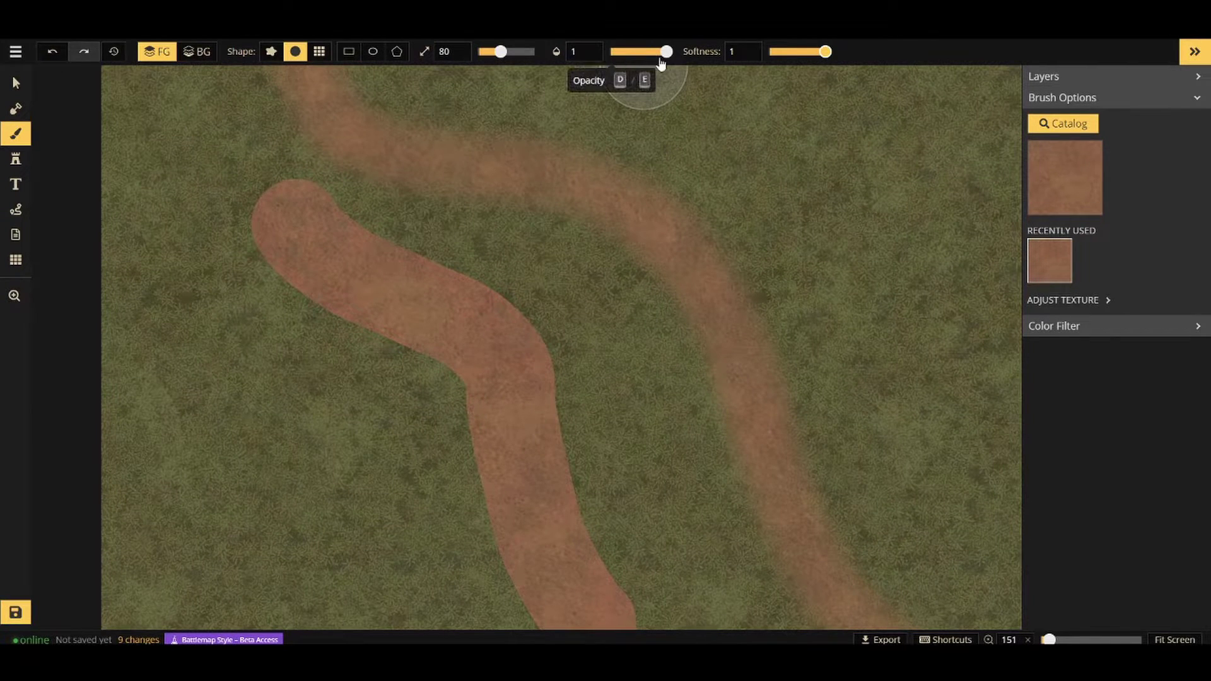
mouse_move(662, 52)
left_mouse_down()
mouse_move(603, 59)
mouse_move(631, 69)
left_mouse_up()
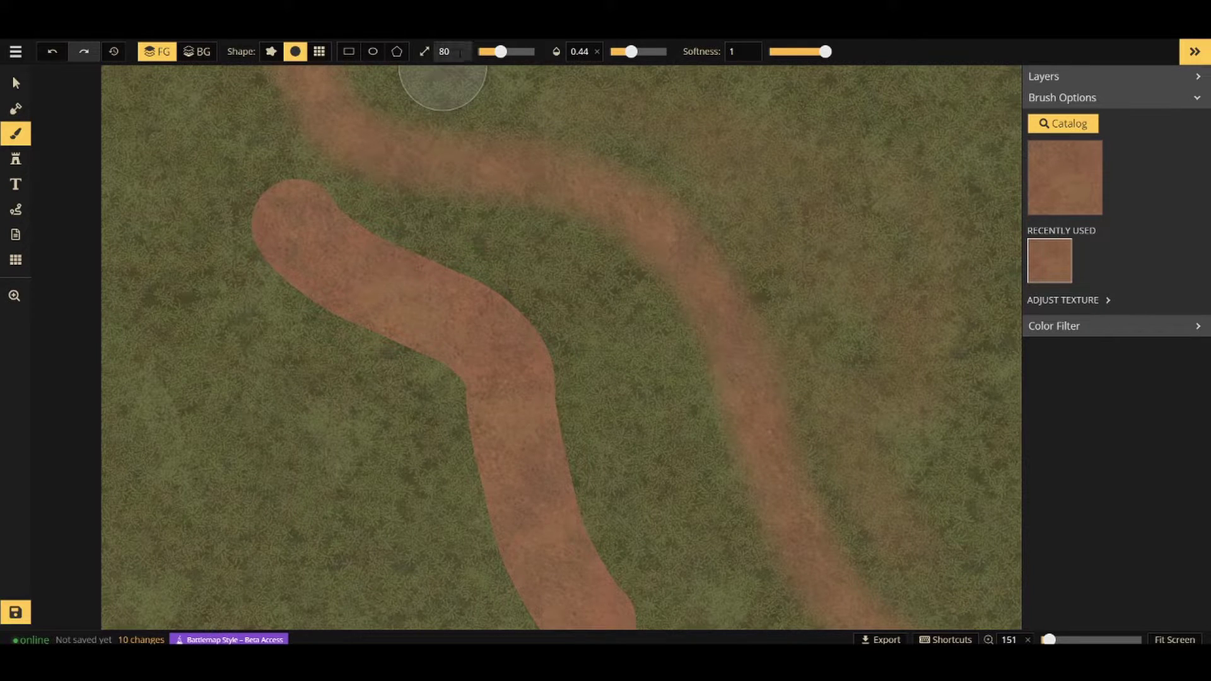
- Try a faint dirt stroke with the brush size set to 200, and undo all the sample strokes
left_click_drag(499, 51, 534, 52)
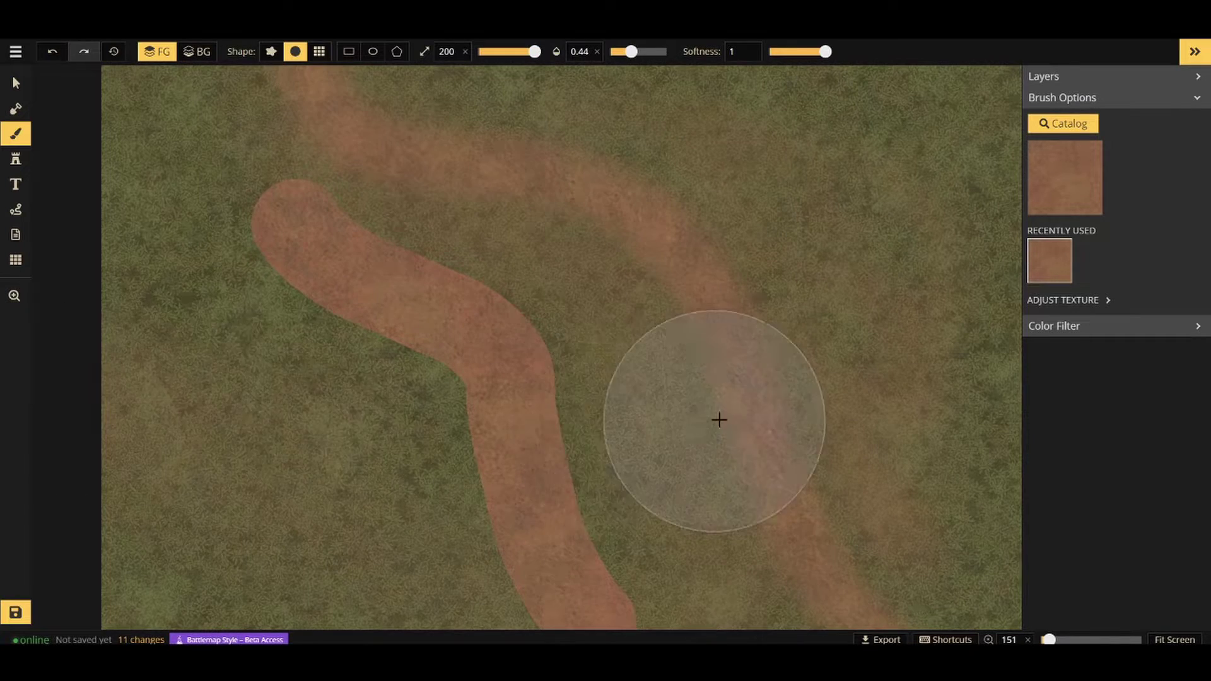
key("ctrl+z")
key("ctrl+z")
key("ctrl+z")
key("ctrl+z")
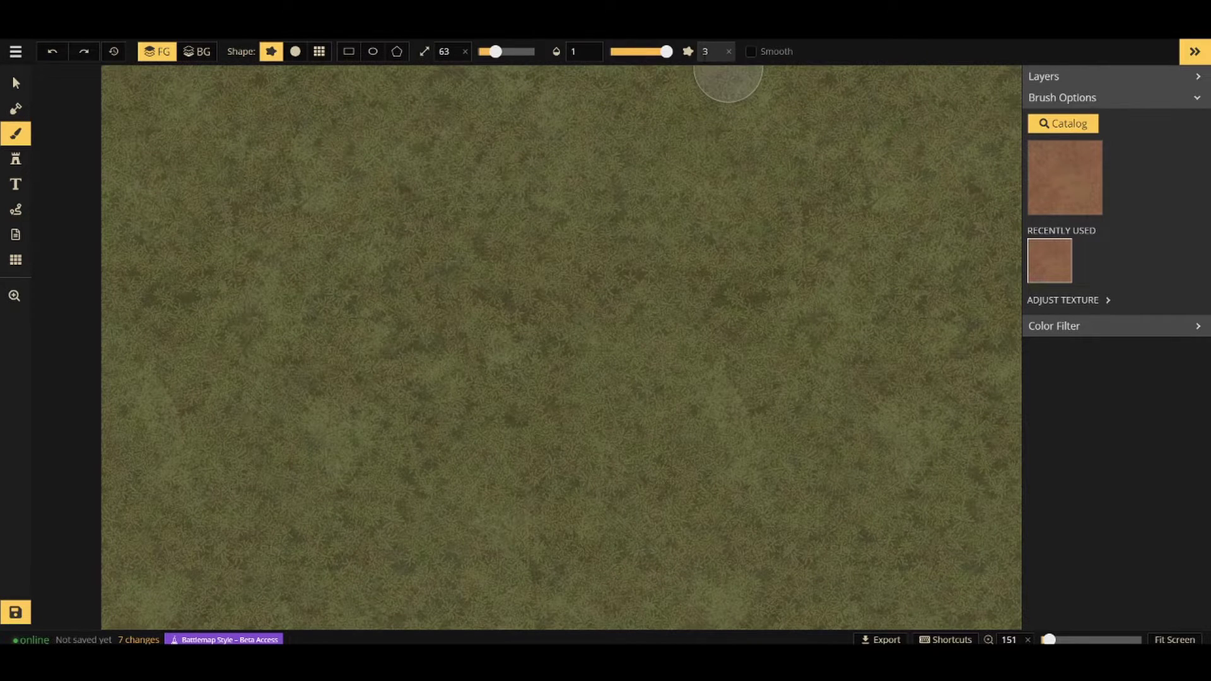
- Try rough-edged dirt trails with a size 63 brush, one with feature size 3 and one with feature size 32
left_click(705, 52)
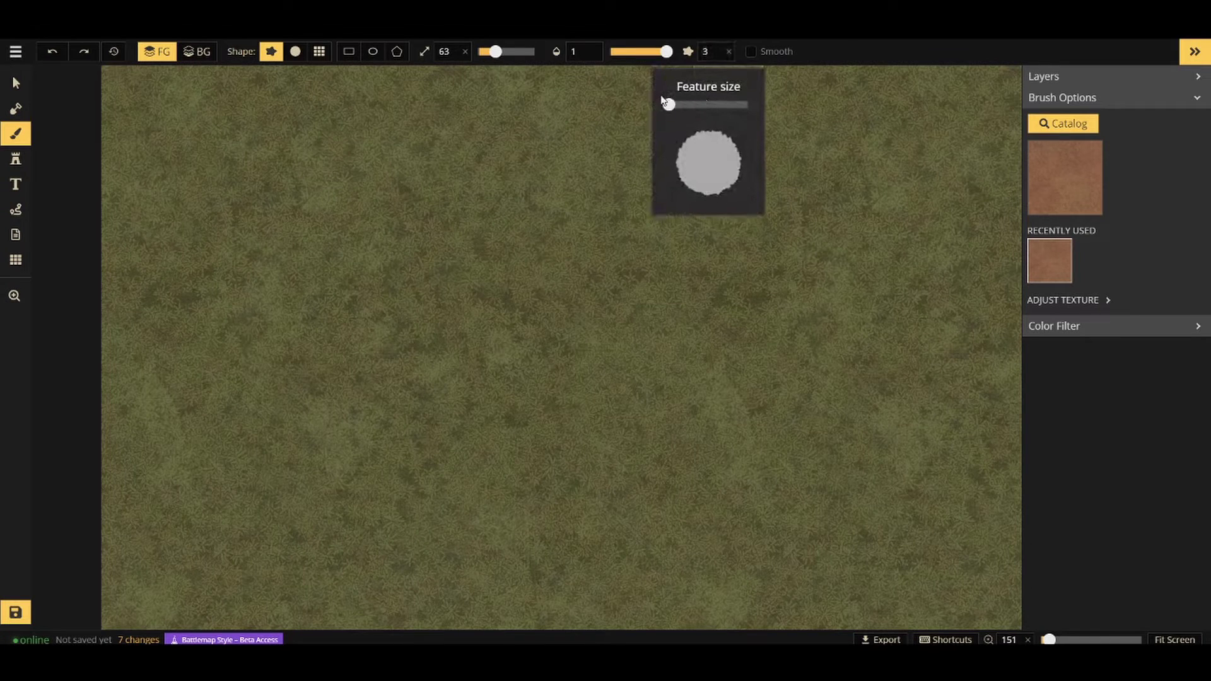
left_click_drag(700, 105, 668, 104)
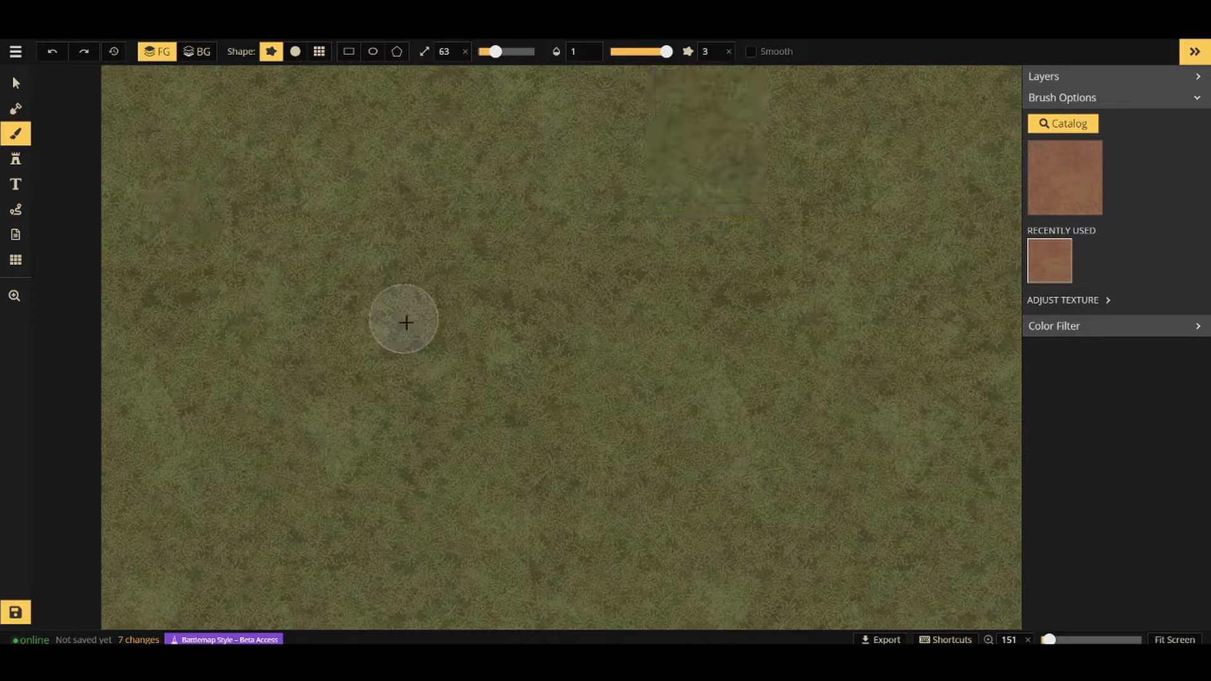
mouse_move(180, 138)
left_mouse_down()
mouse_move(410, 344)
mouse_move(517, 621)
left_mouse_up()
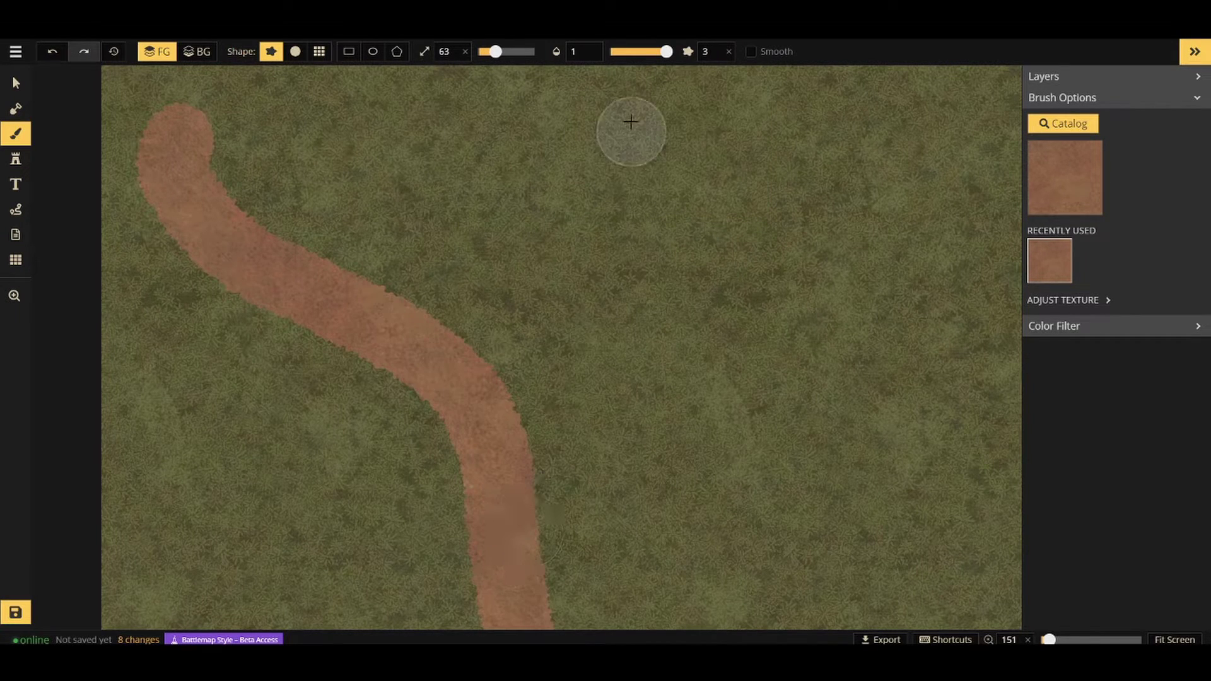
type("2")
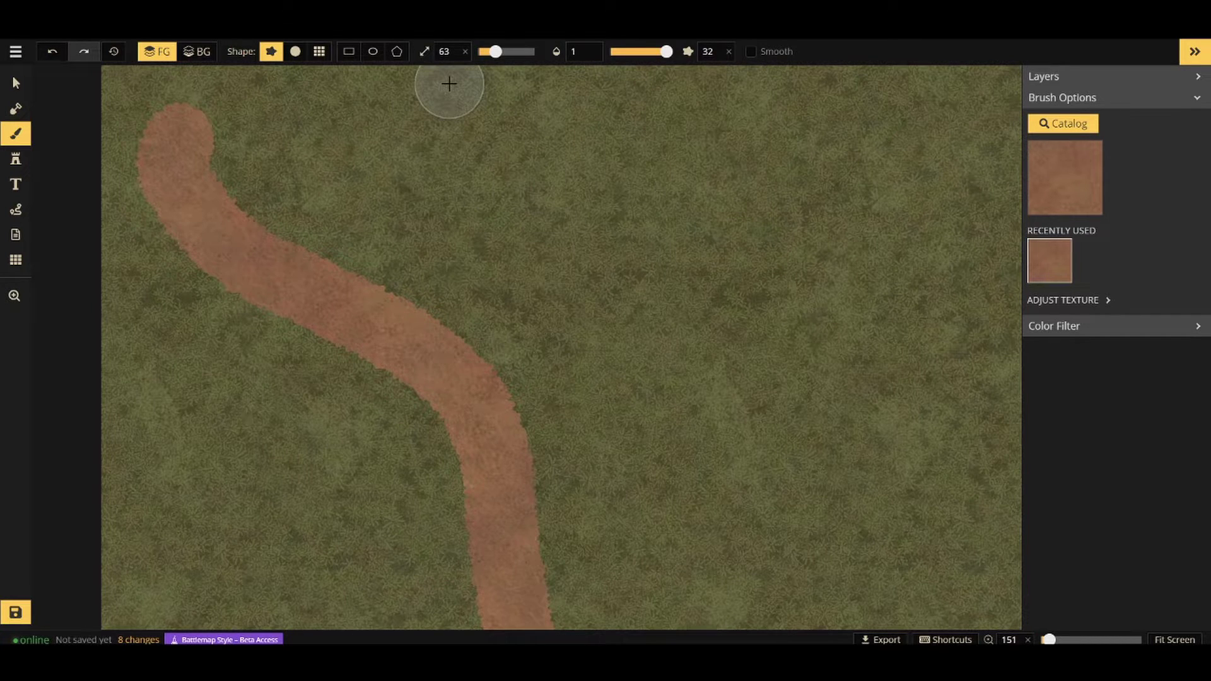
mouse_move(450, 83)
left_mouse_down()
mouse_move(555, 184)
mouse_move(698, 411)
mouse_move(896, 625)
left_mouse_up()
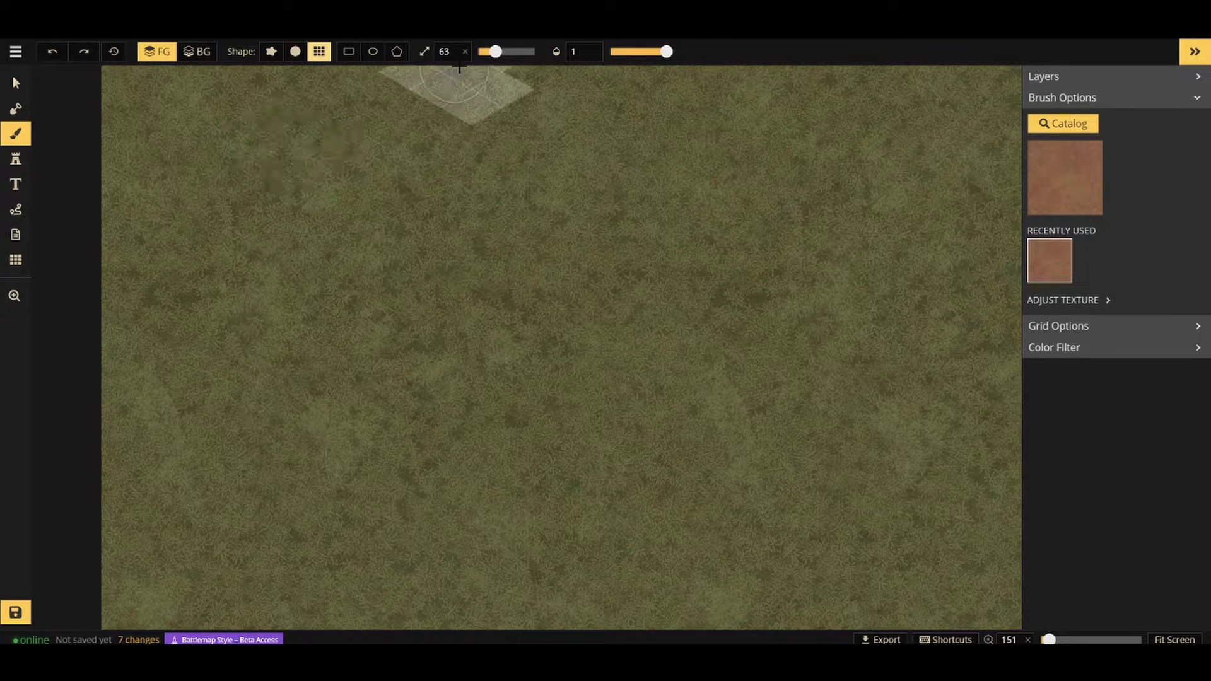
- Try grid-shaped dirt trails at opacity 1 and opacity 0.27, and undo both
left_click_drag(189, 95, 523, 403)
left_click_drag(744, 594, 839, 625)
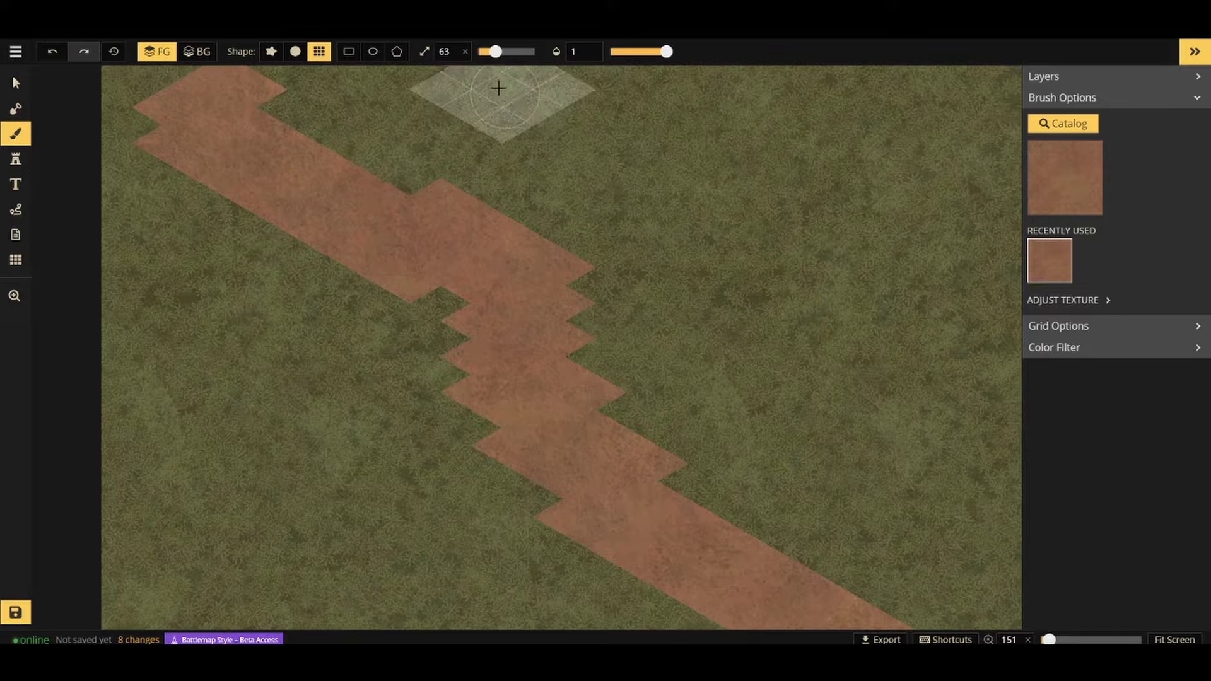
left_click(620, 52)
left_click_drag(122, 324, 347, 615)
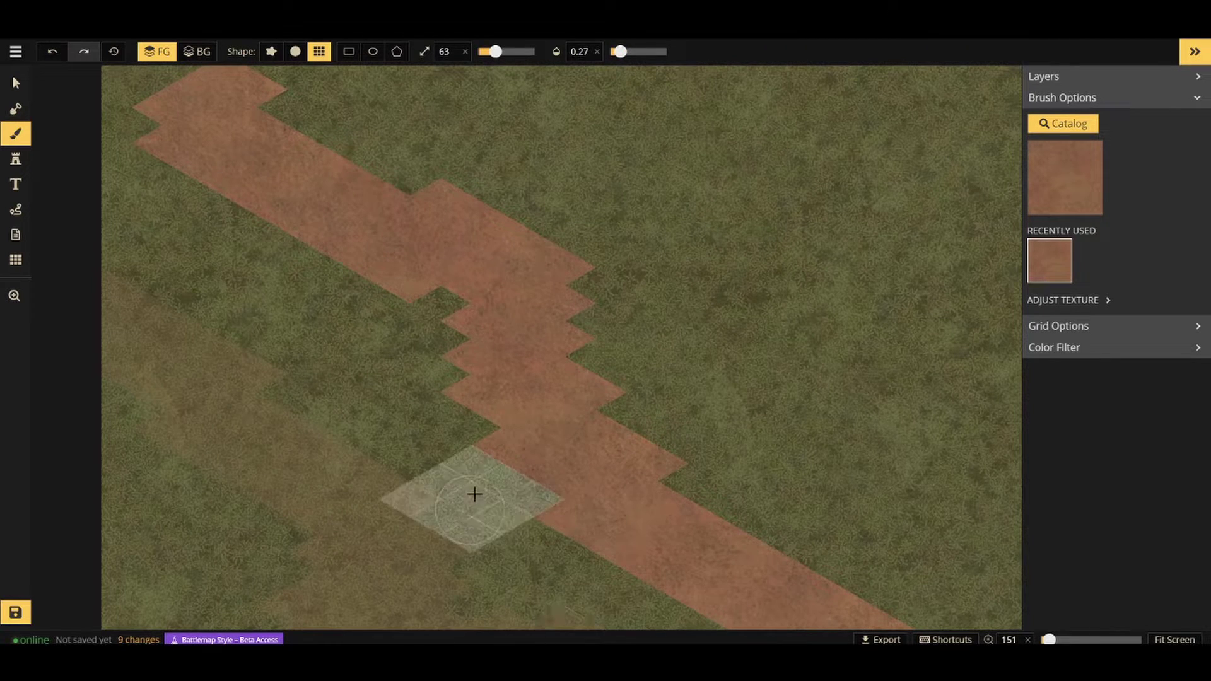
key("ctrl+z")
key("ctrl+z")
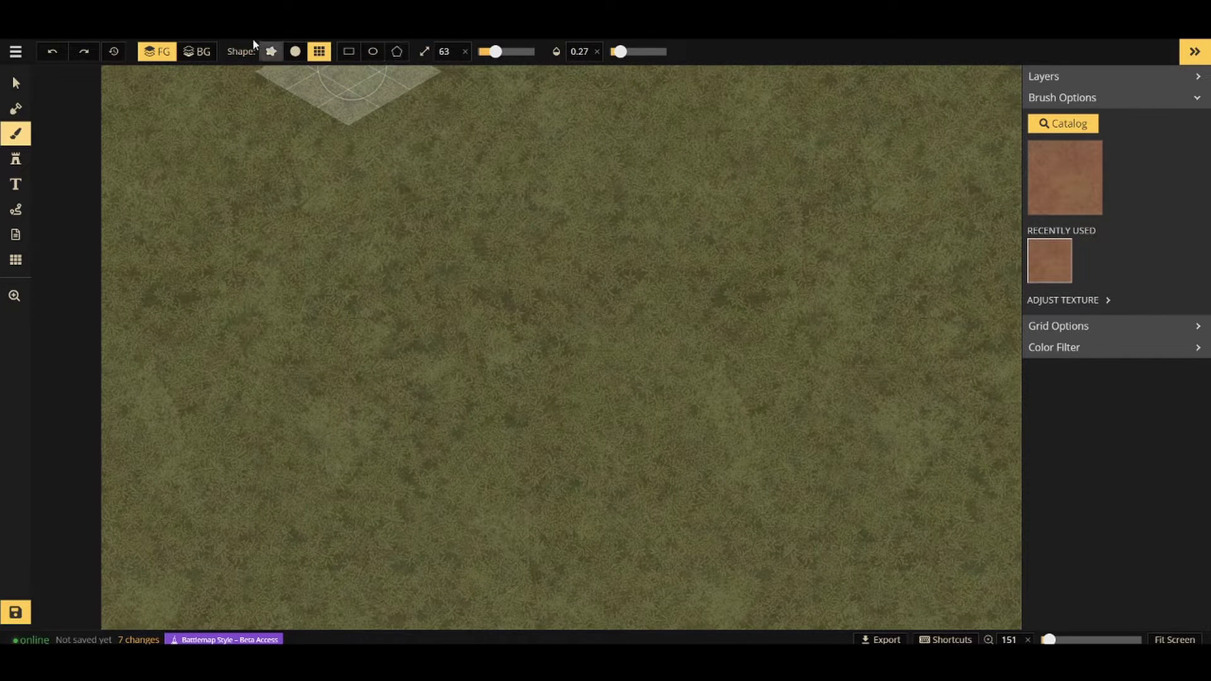
- Switch the brush to the rough-edged shape
left_click(291, 53)
left_click(272, 53)
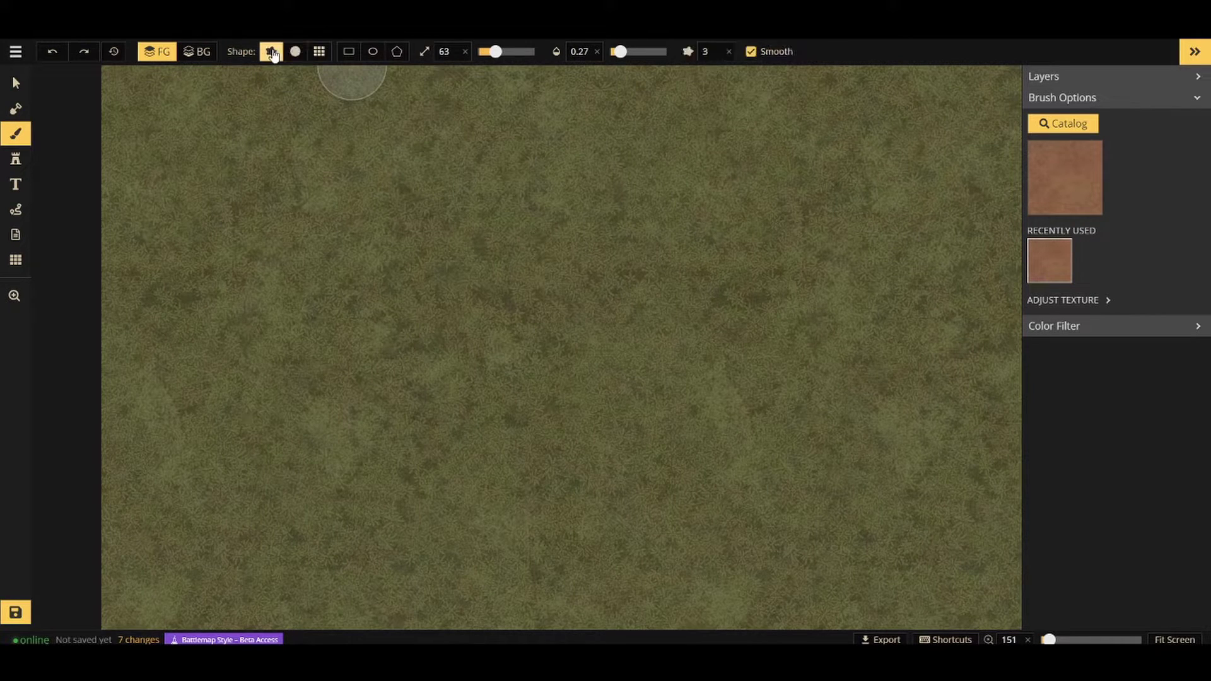
- Try a filled dirt ellipse across the map's upper left, applied at opacity 0.27 and again at opacity 1
left_click(375, 52)
left_click_drag(170, 133, 591, 289)
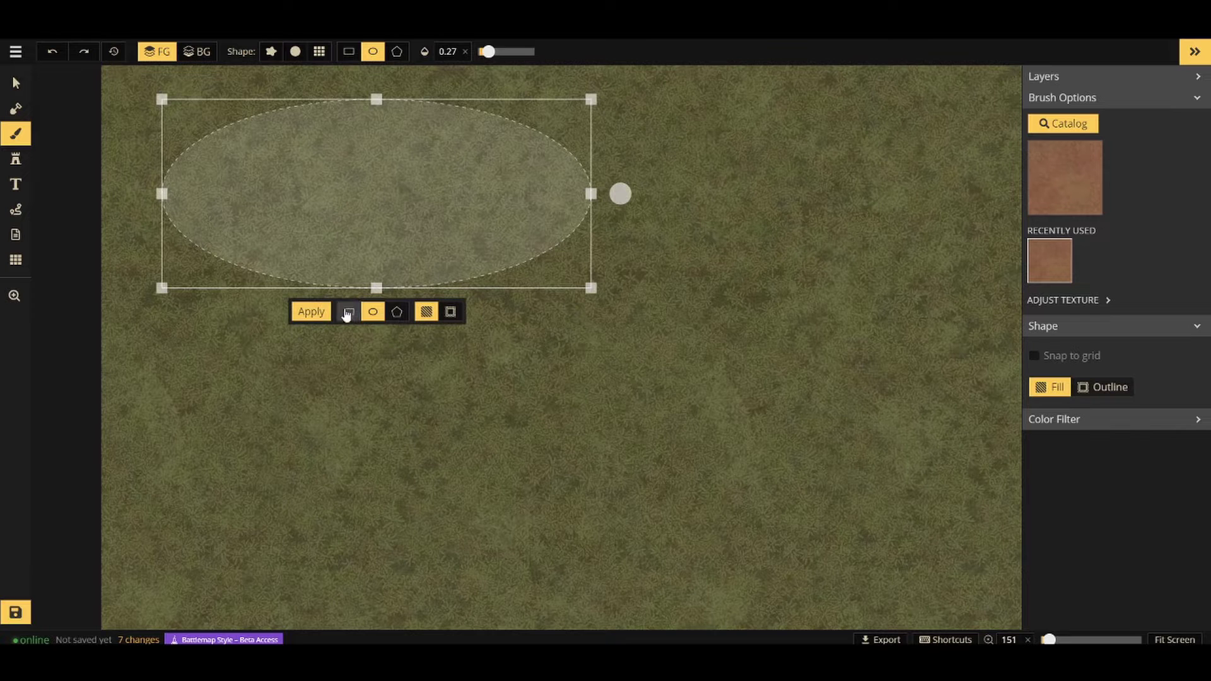
left_click(314, 320)
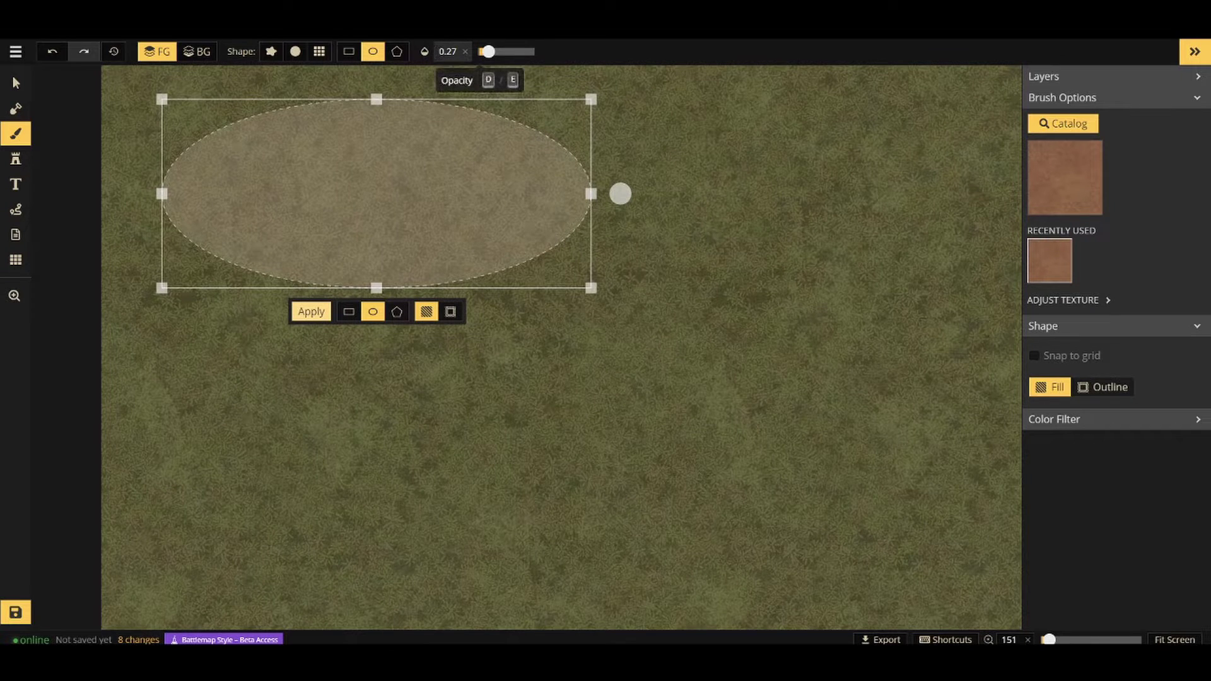
left_click_drag(488, 52, 488, 49)
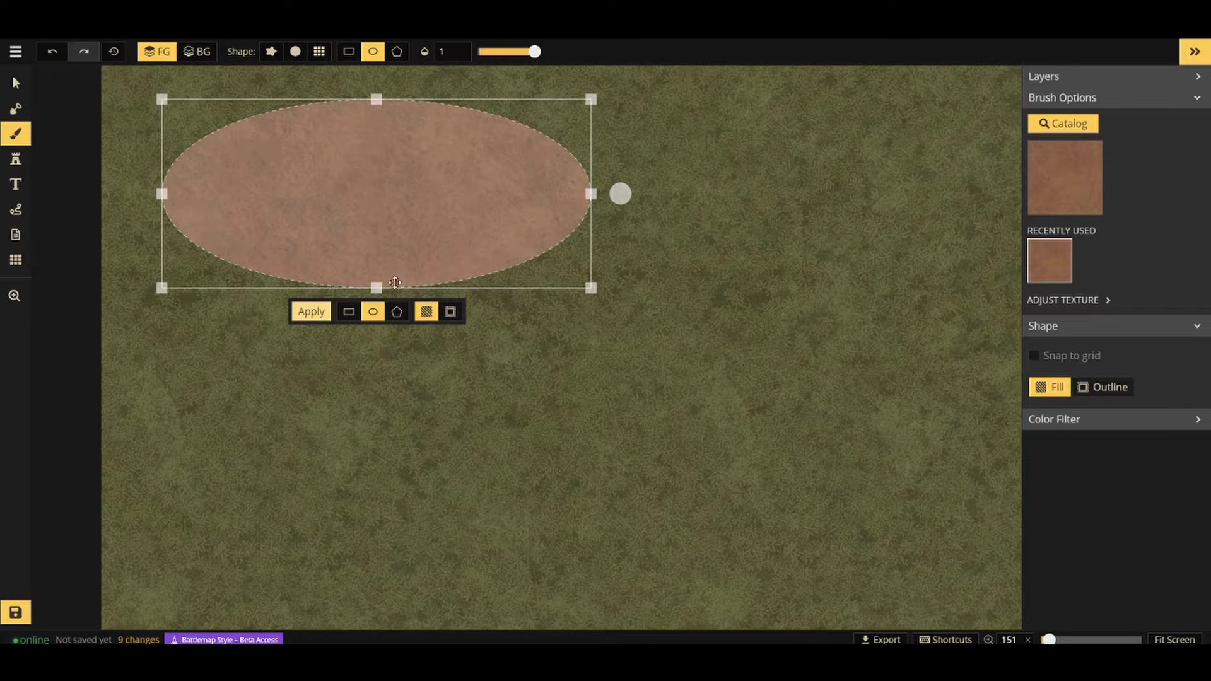
left_click(17, 83)
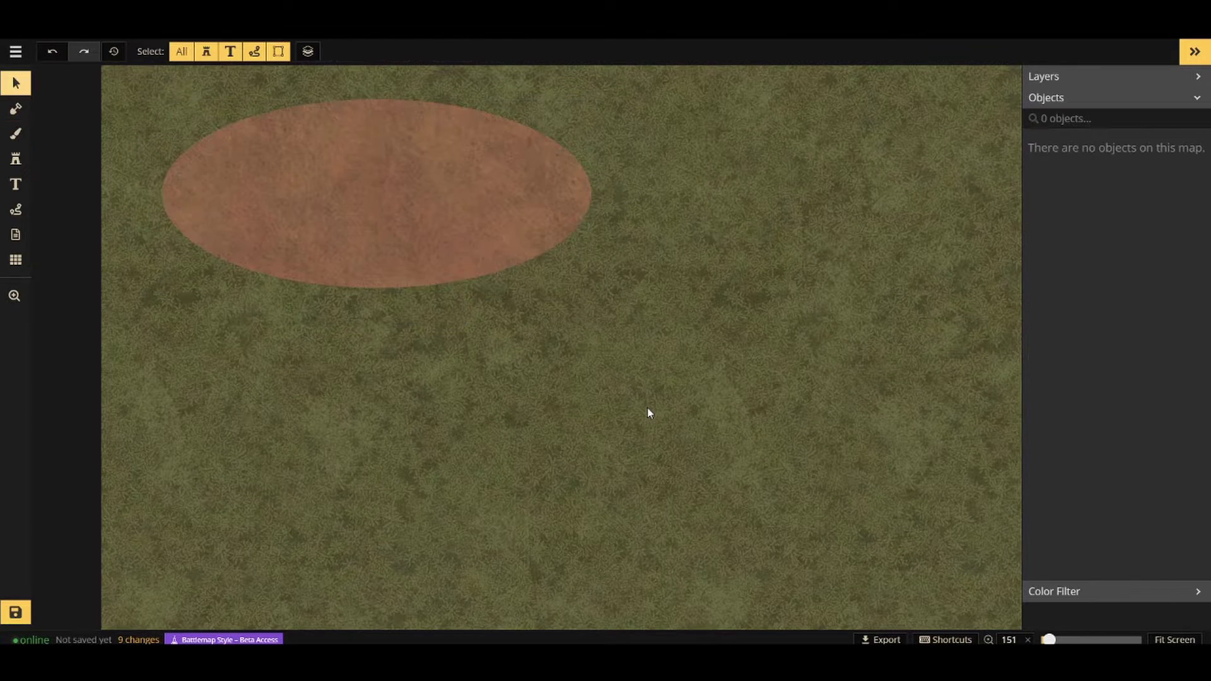
- Try a five-sided dirt polygon below the ellipse with the brush, first as an outline of width 40 and again as a fill
key("b")
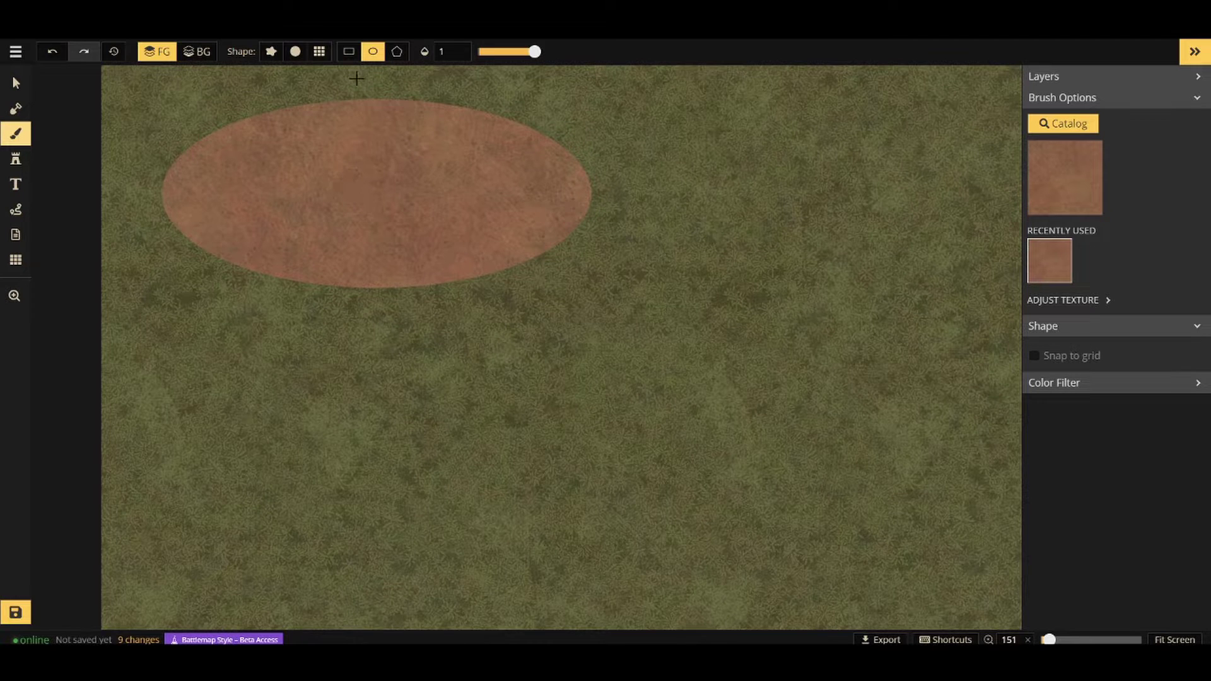
left_click(396, 52)
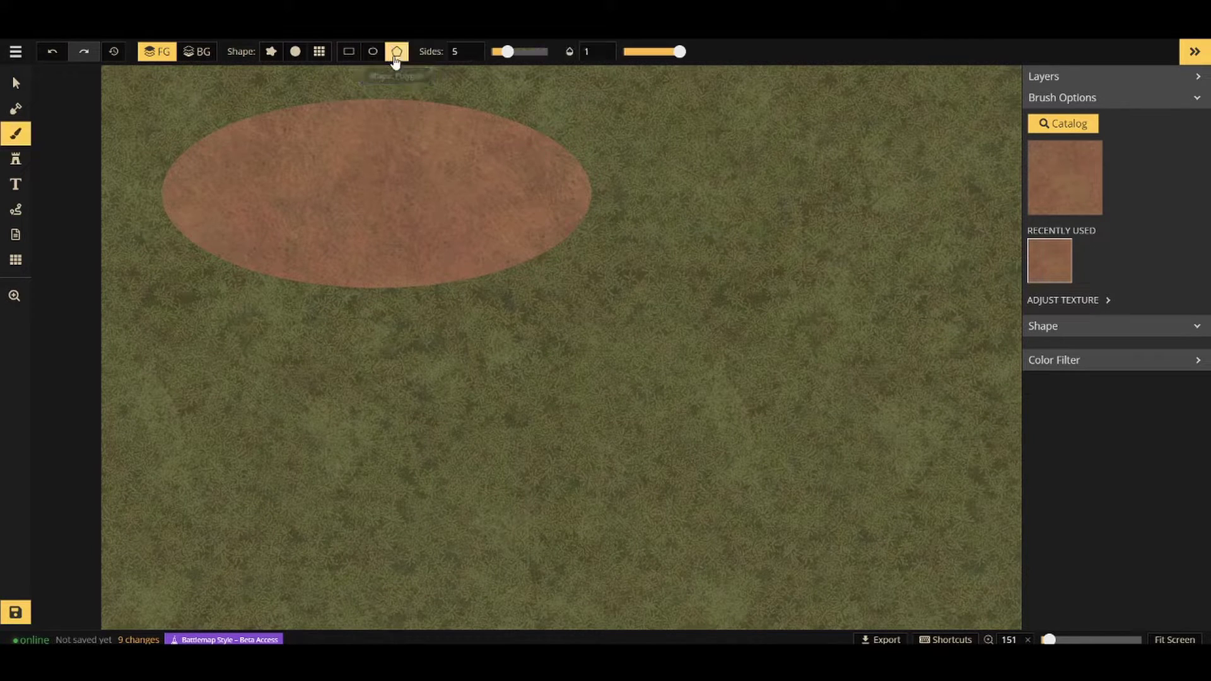
left_click_drag(302, 345, 768, 597)
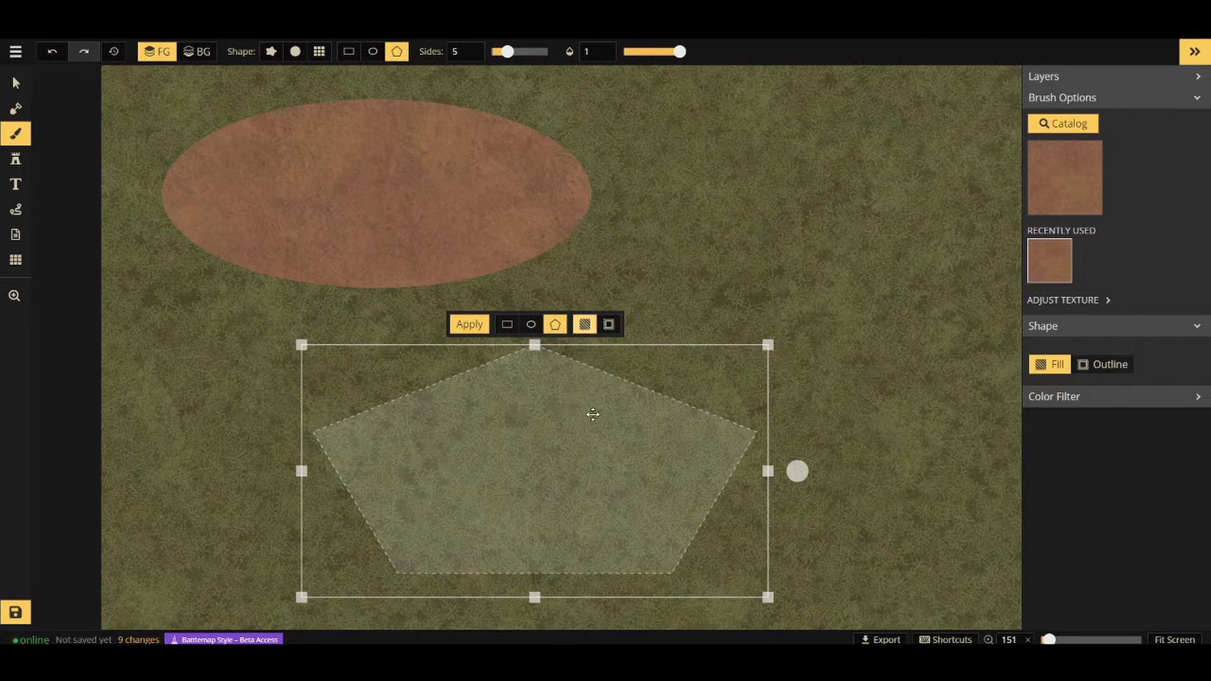
left_click(608, 324)
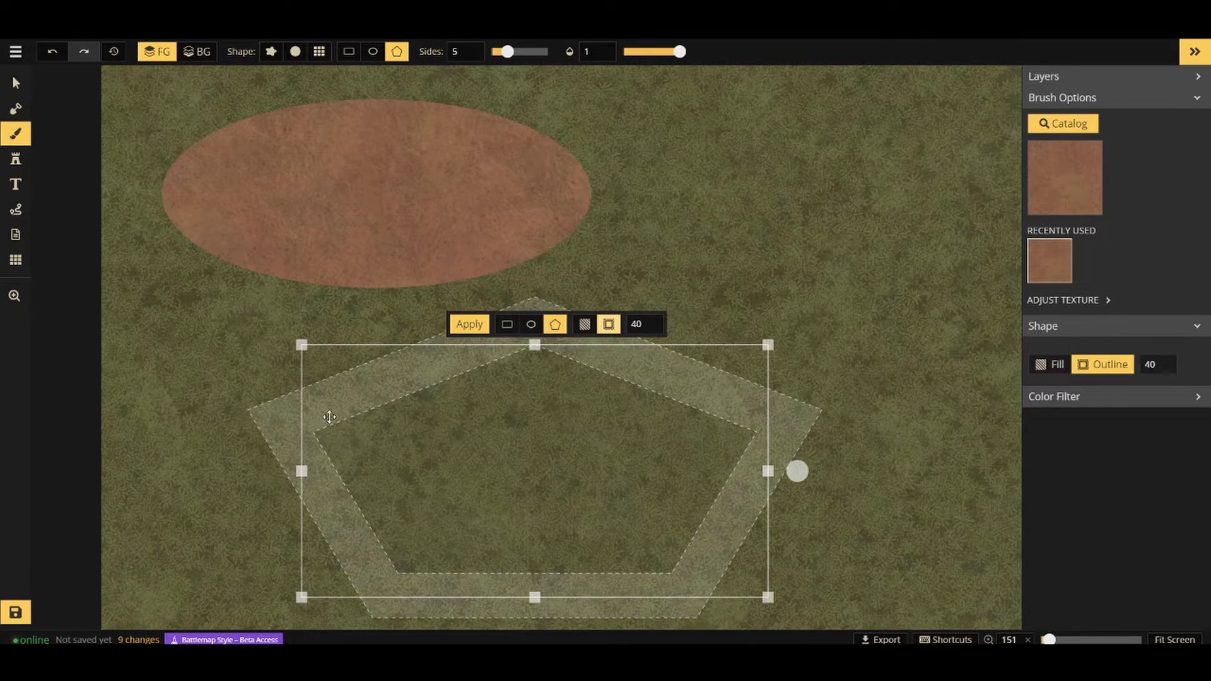
left_click(491, 323)
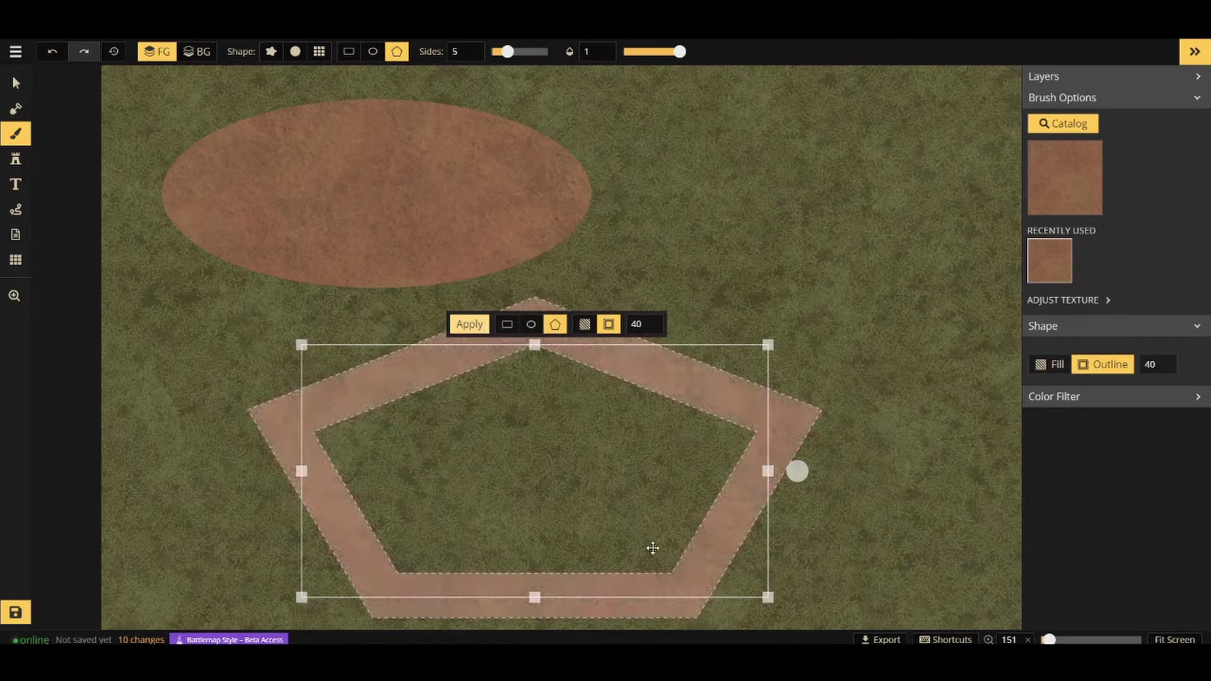
left_click(584, 325)
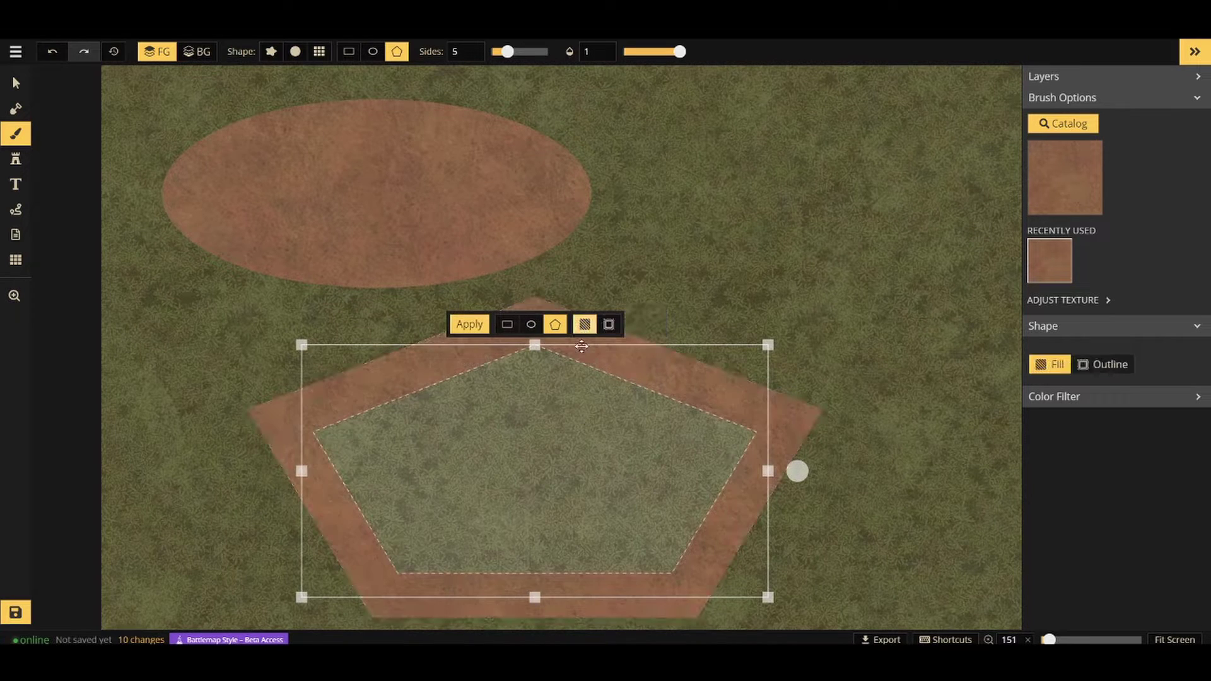
left_click(467, 328)
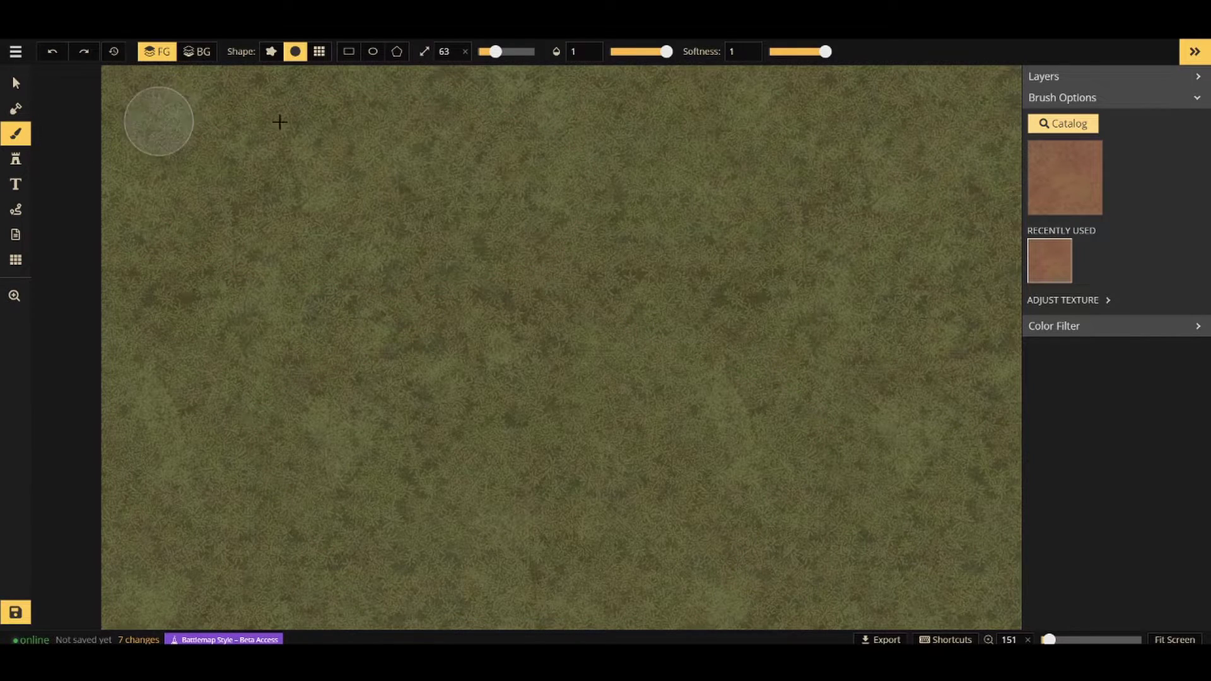
- Examine the brush texture catalog, including the Fantasy Regional HD and Fantasy World styles, and return the filter to Fantasy Battlemap only
left_click(1088, 129)
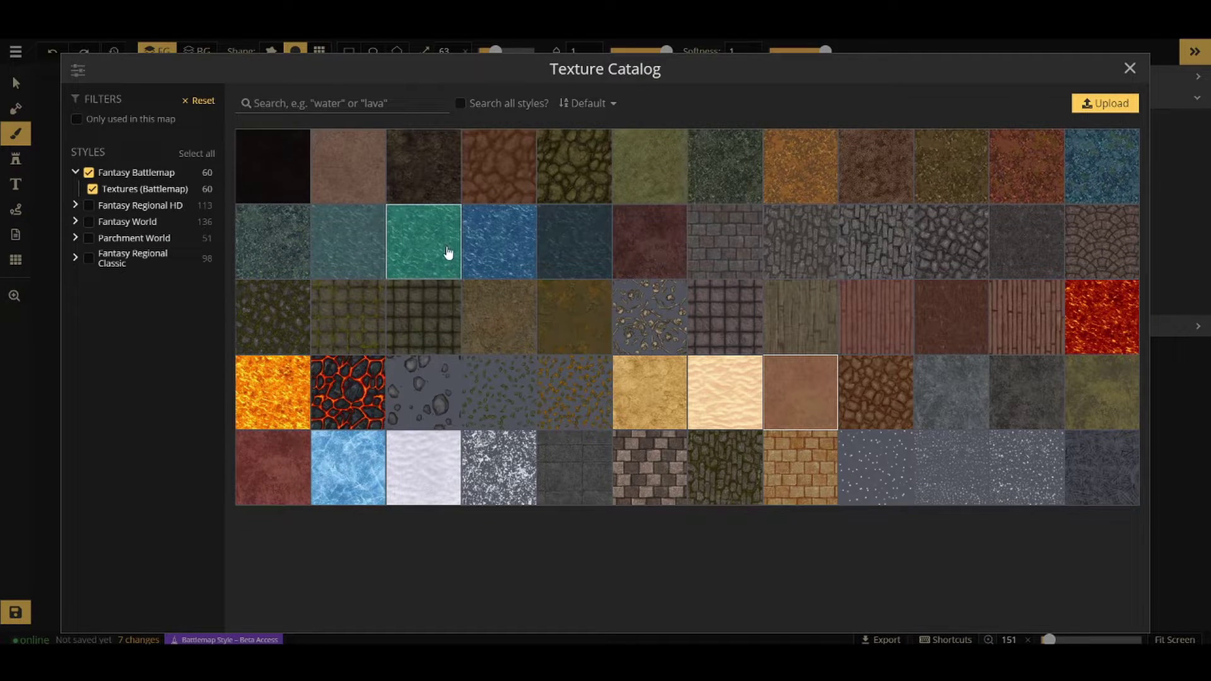
left_click(89, 206)
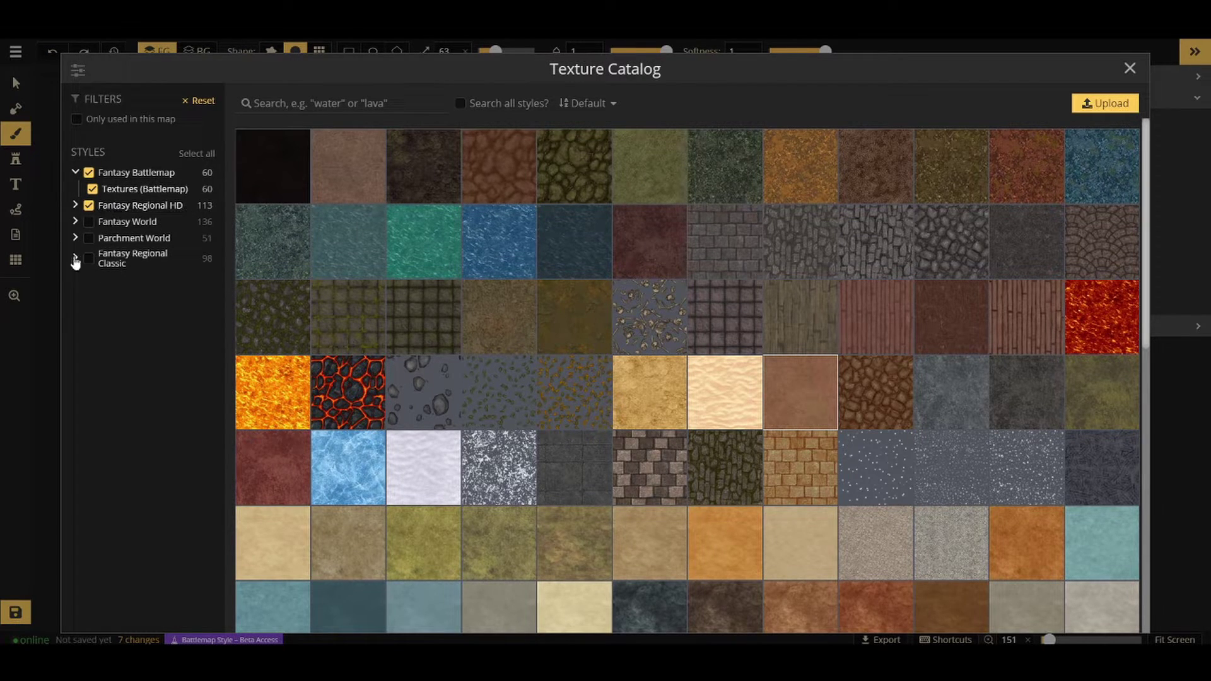
scroll(490, 527, "down", 10)
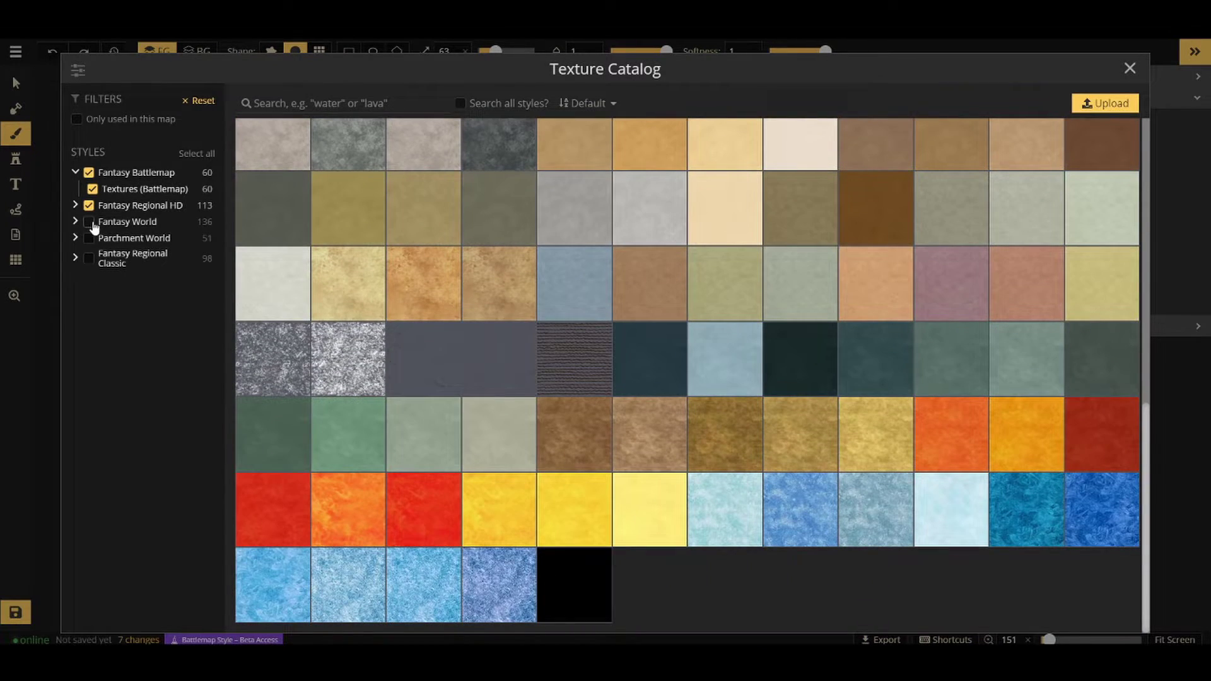
left_click(90, 223)
scroll(553, 393, "up", 10)
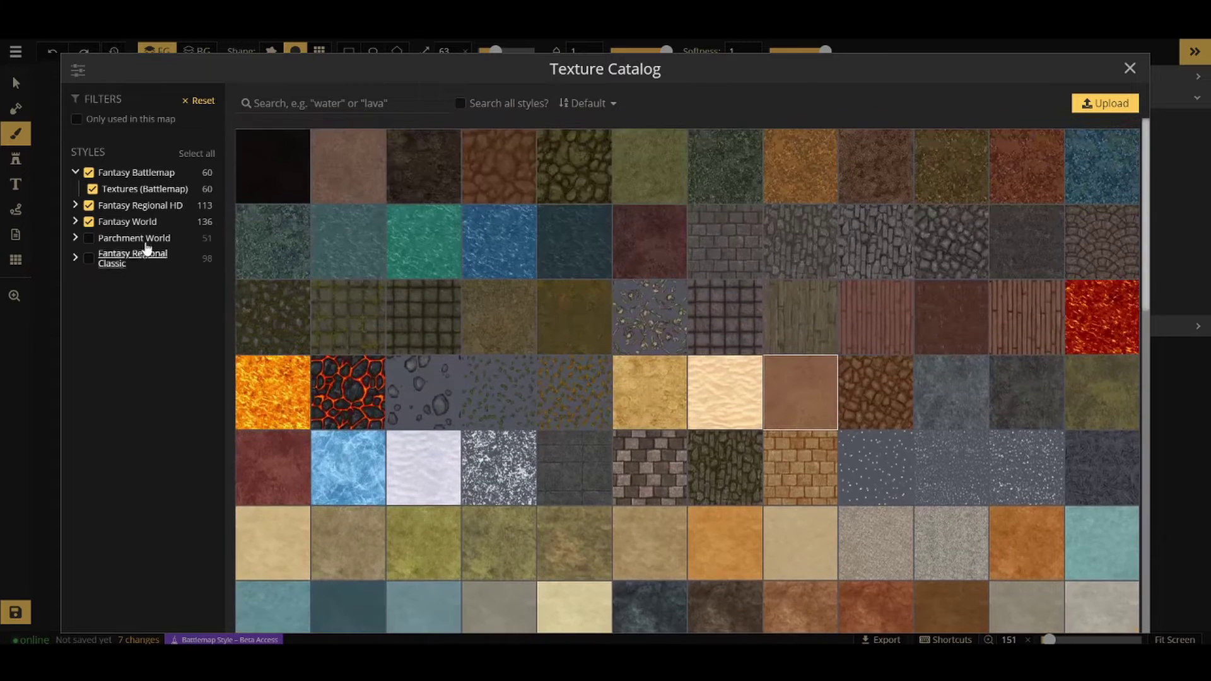
left_click(89, 206)
left_click(89, 223)
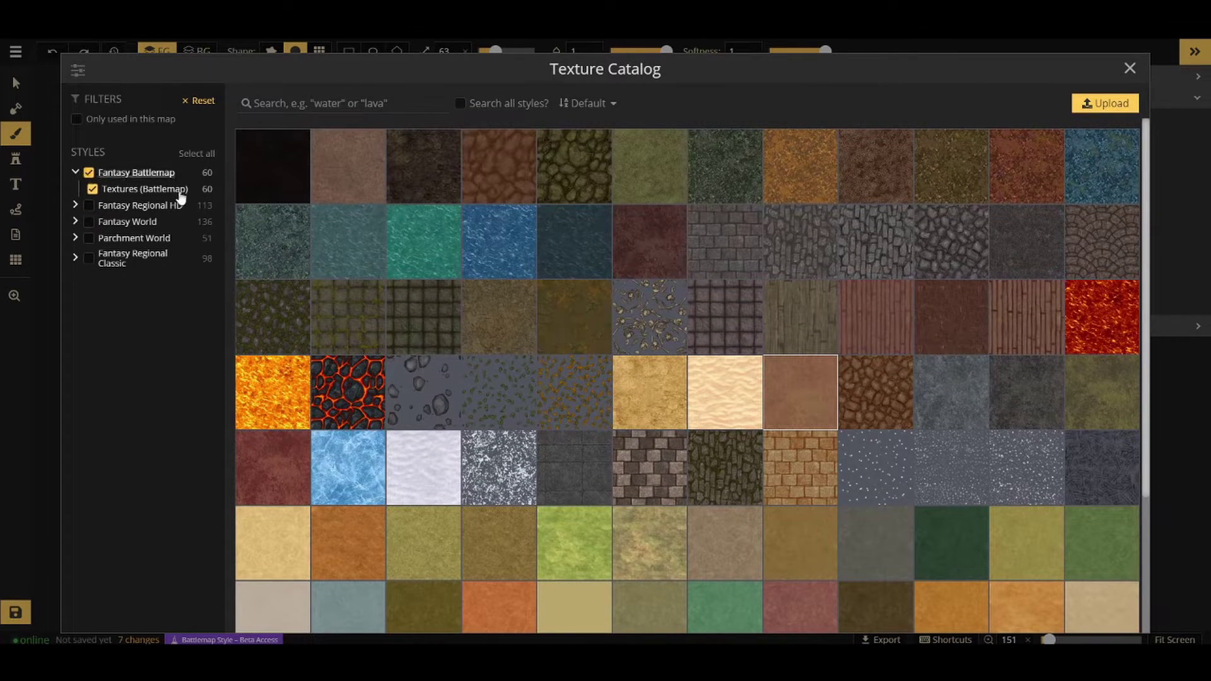
scroll(557, 346, "down", 3)
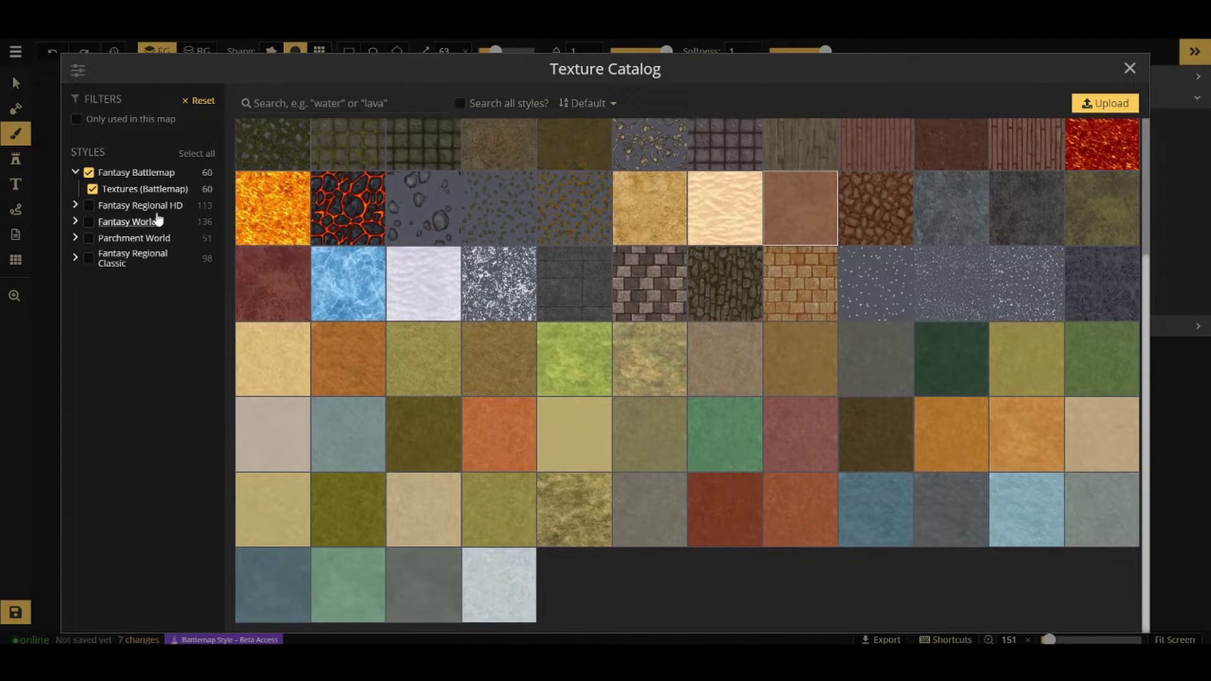
scroll(555, 278, "up", 3)
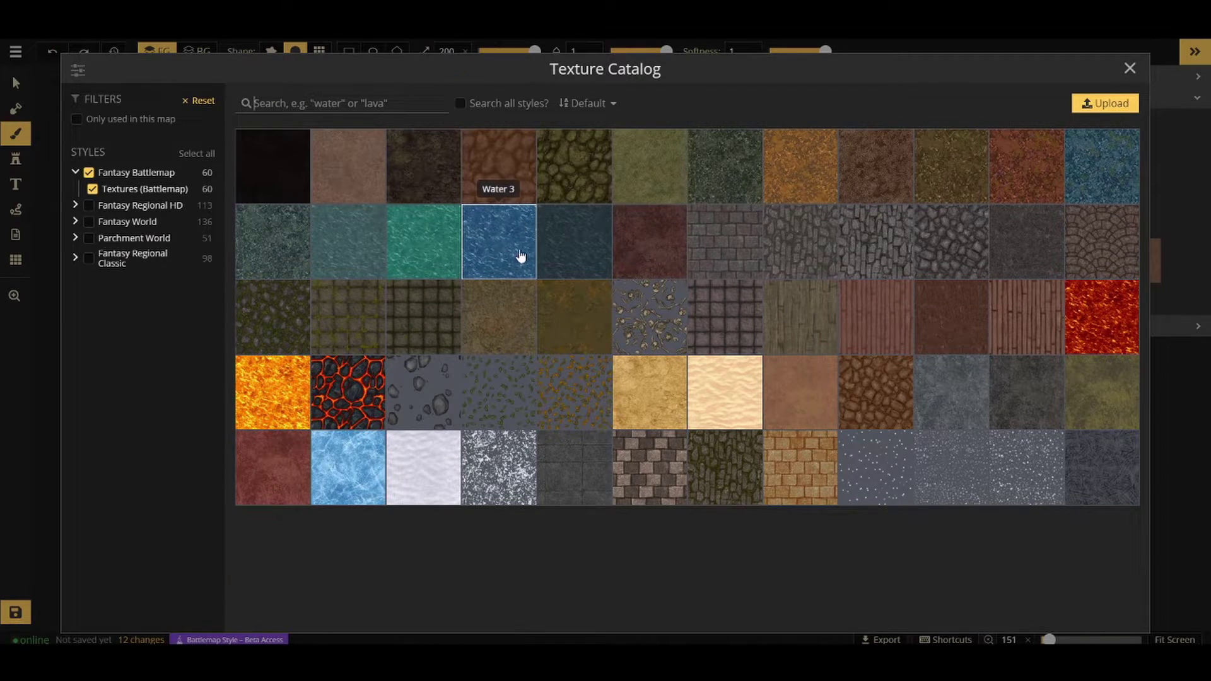
- Try covering the whole foreground with the Water 3 texture using a round size 200 brush at opacity 1
left_click(520, 255)
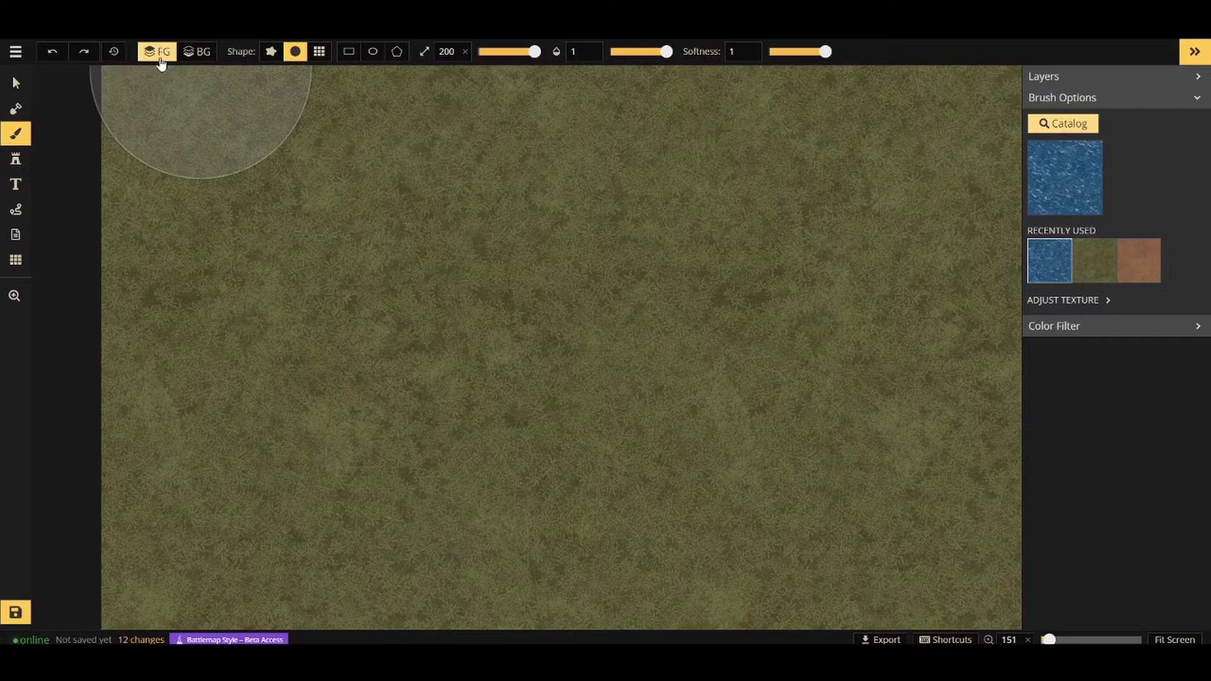
mouse_move(162, 54)
left_mouse_down()
mouse_move(176, 114)
mouse_move(140, 109)
mouse_move(292, 165)
mouse_move(982, 130)
mouse_move(643, 225)
mouse_move(988, 508)
mouse_move(575, 360)
mouse_move(822, 508)
mouse_move(567, 618)
mouse_move(309, 257)
mouse_move(271, 625)
mouse_move(229, 577)
mouse_move(189, 574)
mouse_move(314, 258)
left_mouse_up()
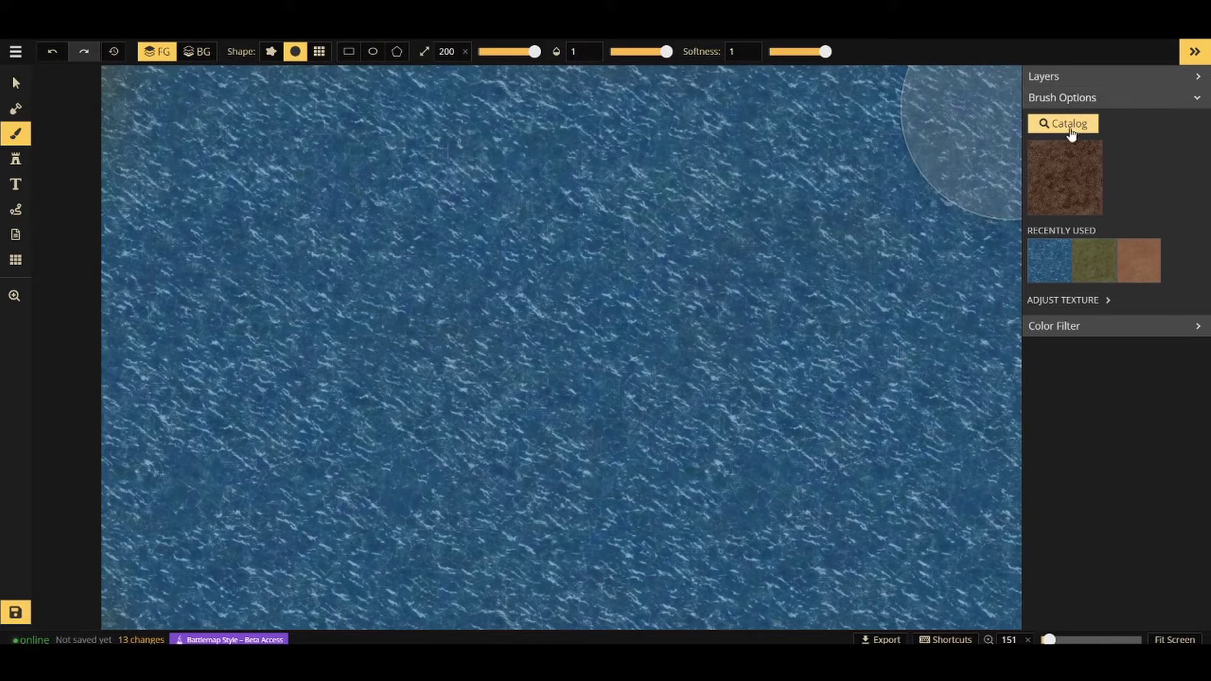
- Try blending a brown dirt texture over the water with the size 200 brush at opacity 0.42
left_click(1071, 125)
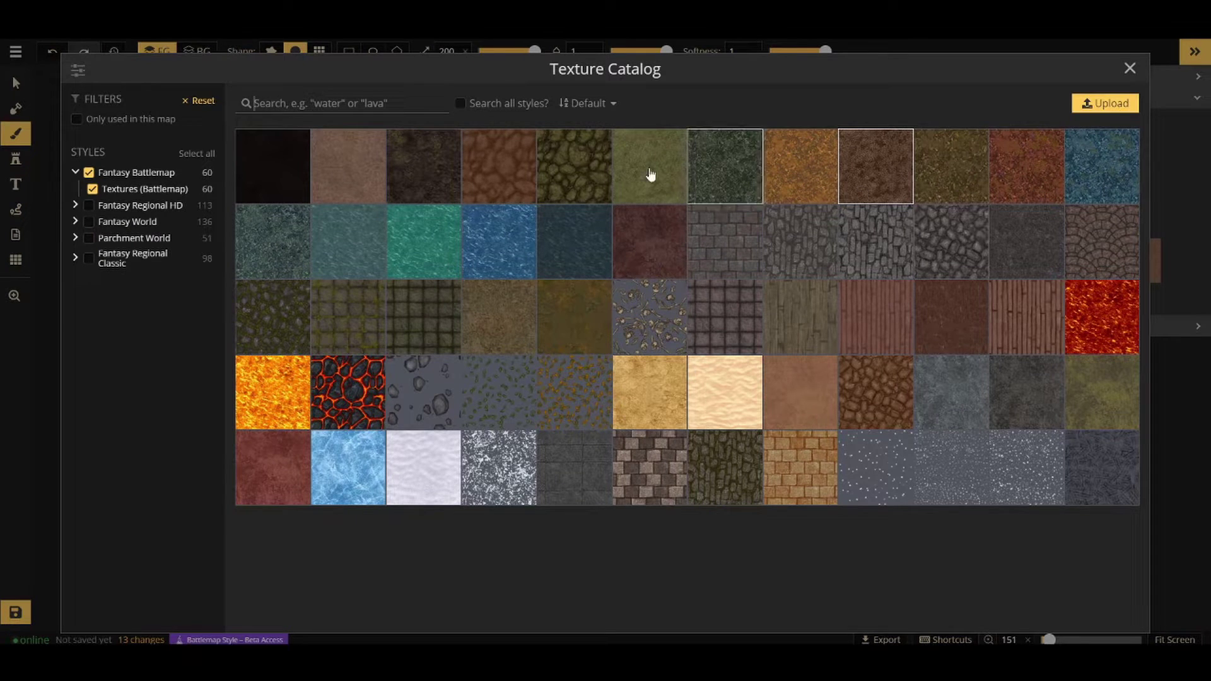
left_click(357, 189)
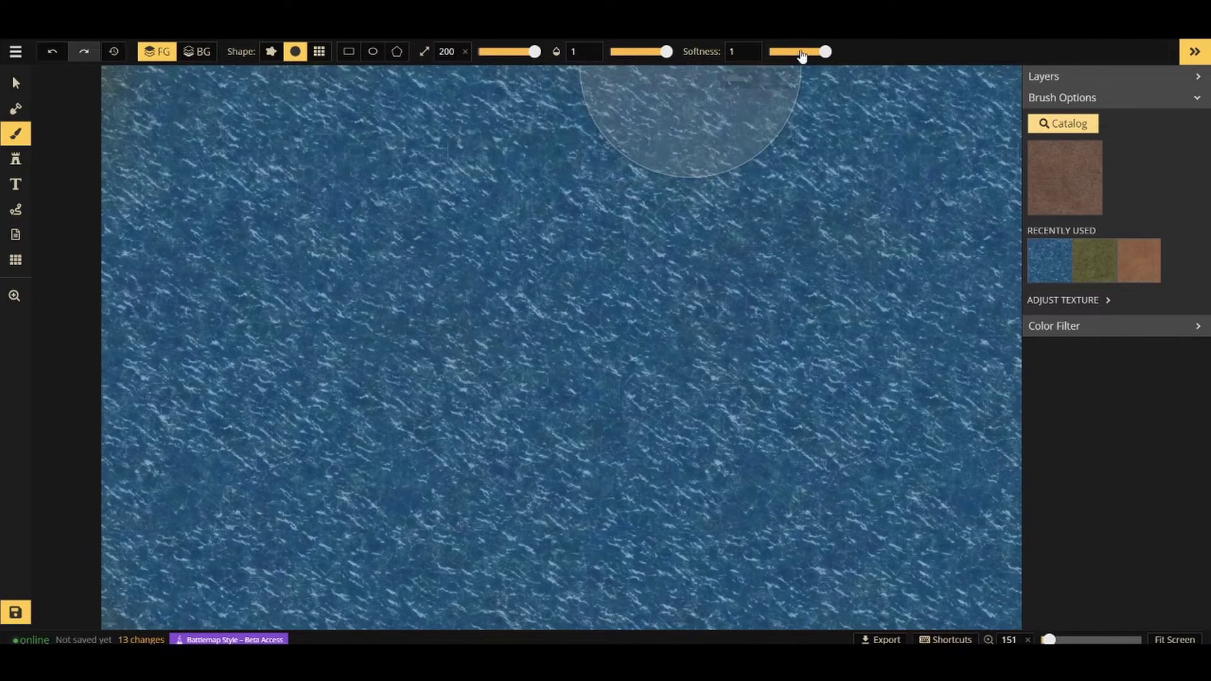
left_click(625, 52)
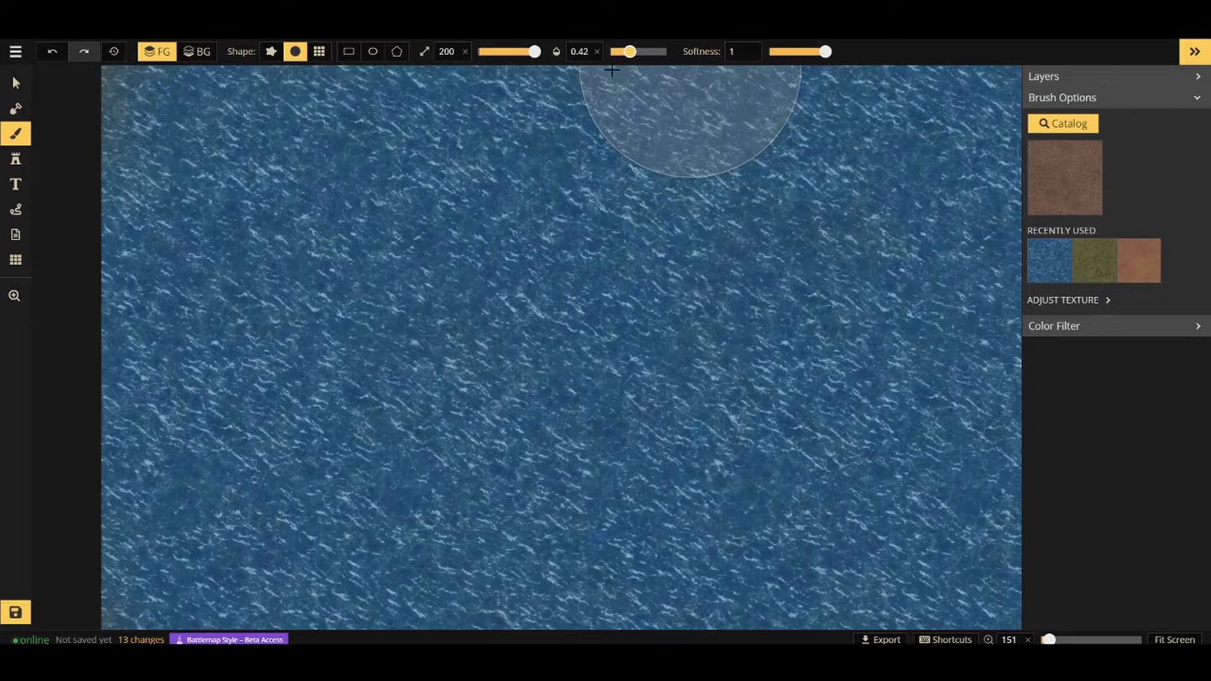
left_click(541, 234)
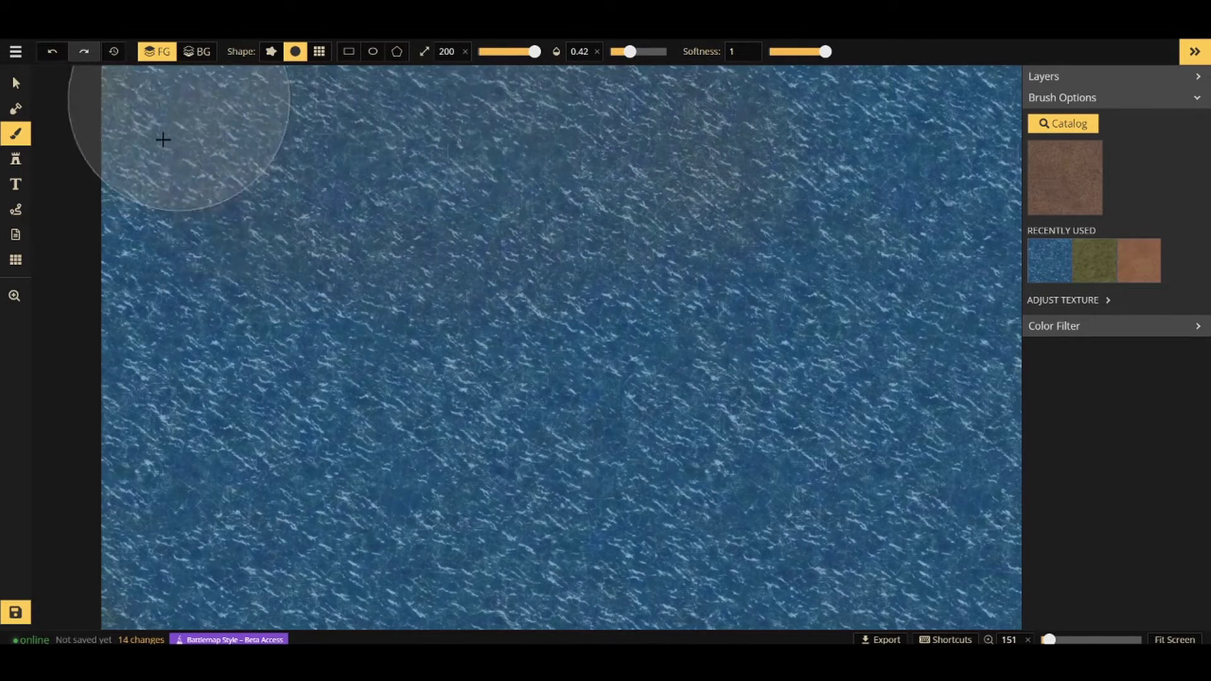
mouse_move(162, 139)
left_mouse_down()
mouse_move(257, 216)
mouse_move(671, 446)
mouse_move(711, 389)
mouse_move(258, 539)
left_mouse_up()
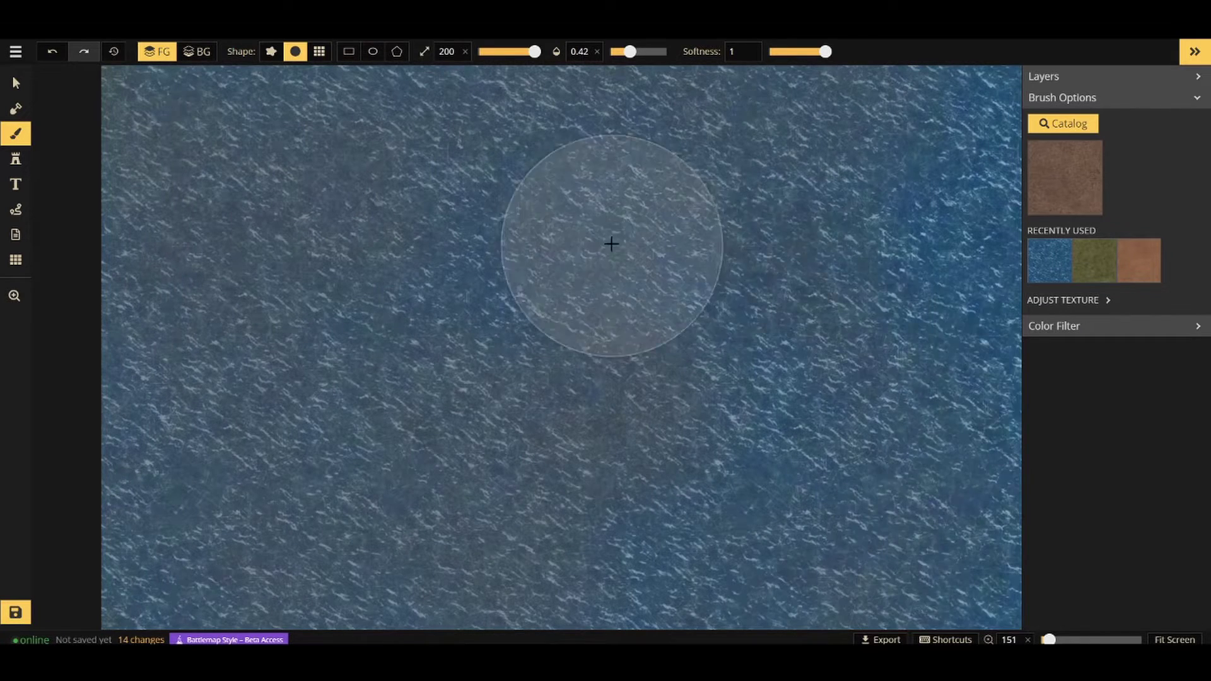
mouse_move(611, 243)
left_mouse_down()
mouse_move(892, 594)
mouse_move(814, 257)
mouse_move(992, 293)
mouse_move(777, 419)
left_mouse_up()
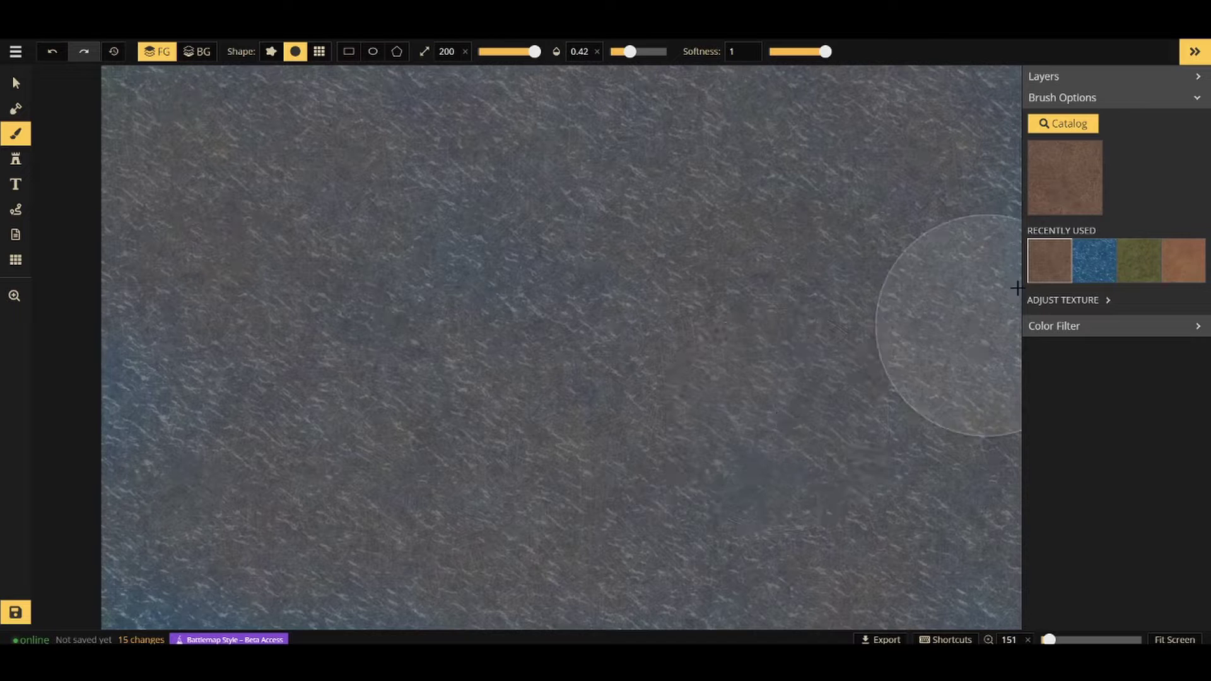
left_click(1073, 124)
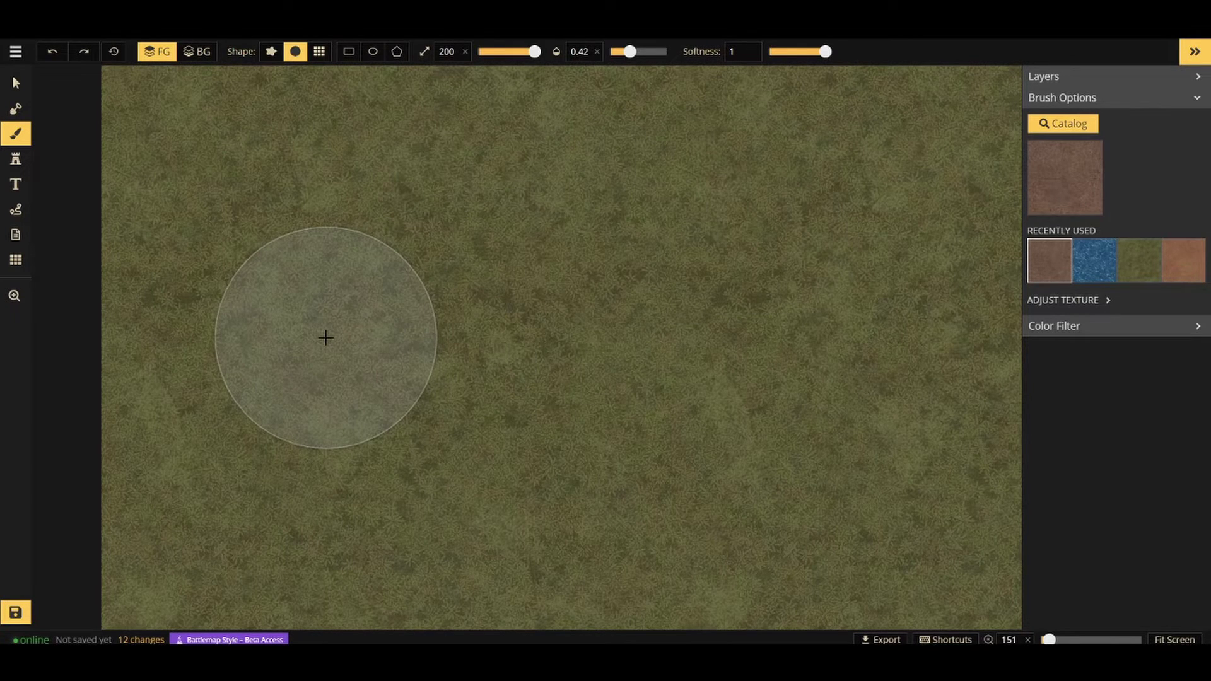
- Switch to the Stamp tool and set the green bush stamp's size to 51
left_click(17, 166)
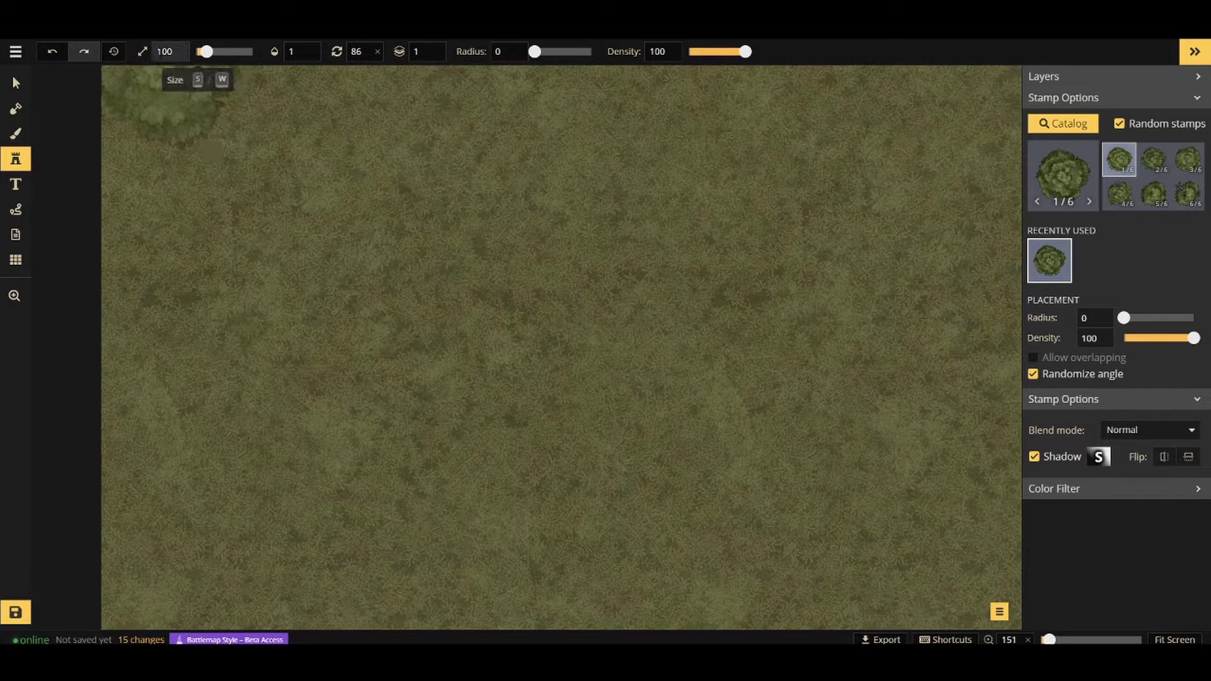
mouse_move(206, 52)
left_mouse_down()
mouse_move(250, 53)
mouse_move(199, 55)
left_mouse_up()
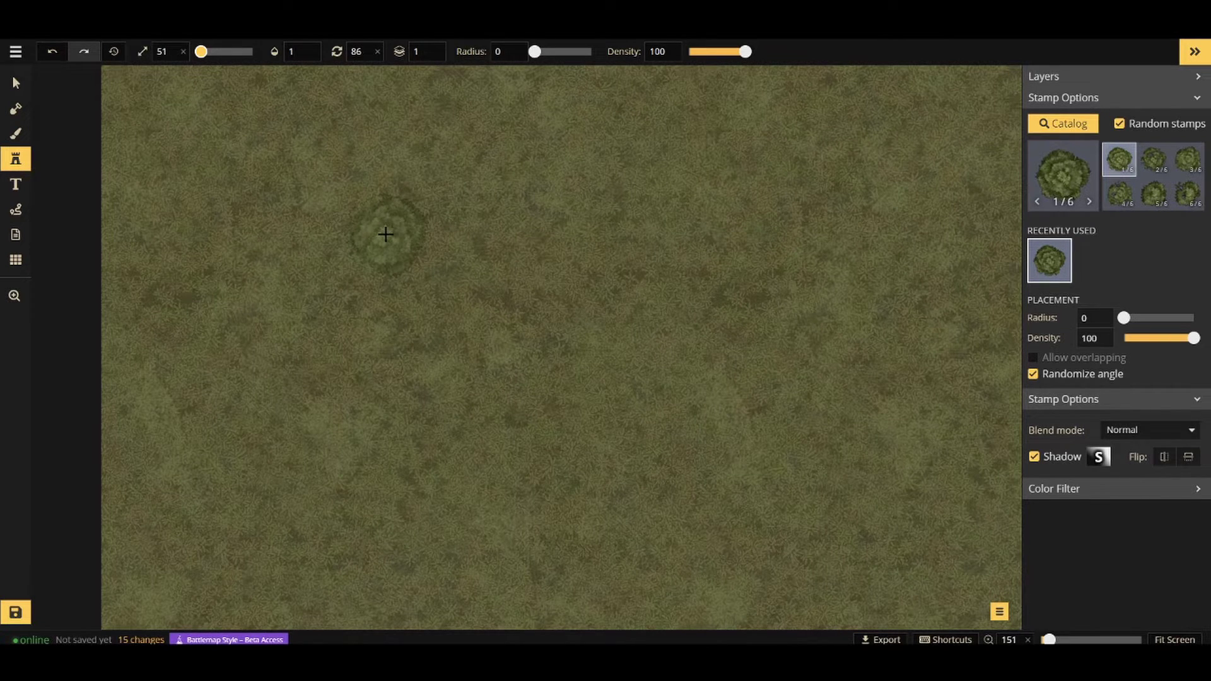
scroll(385, 235, "up", 1)
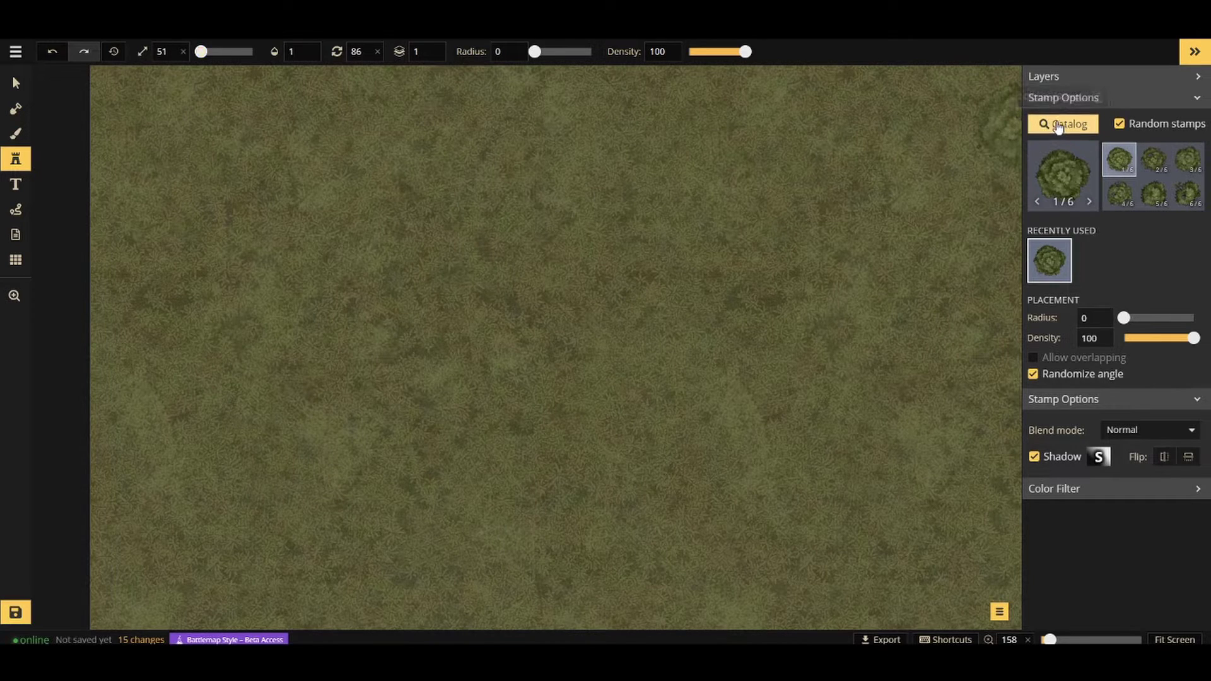
- Examine the stamp catalog and its list of Fantasy Battlemap style categories
key("f")
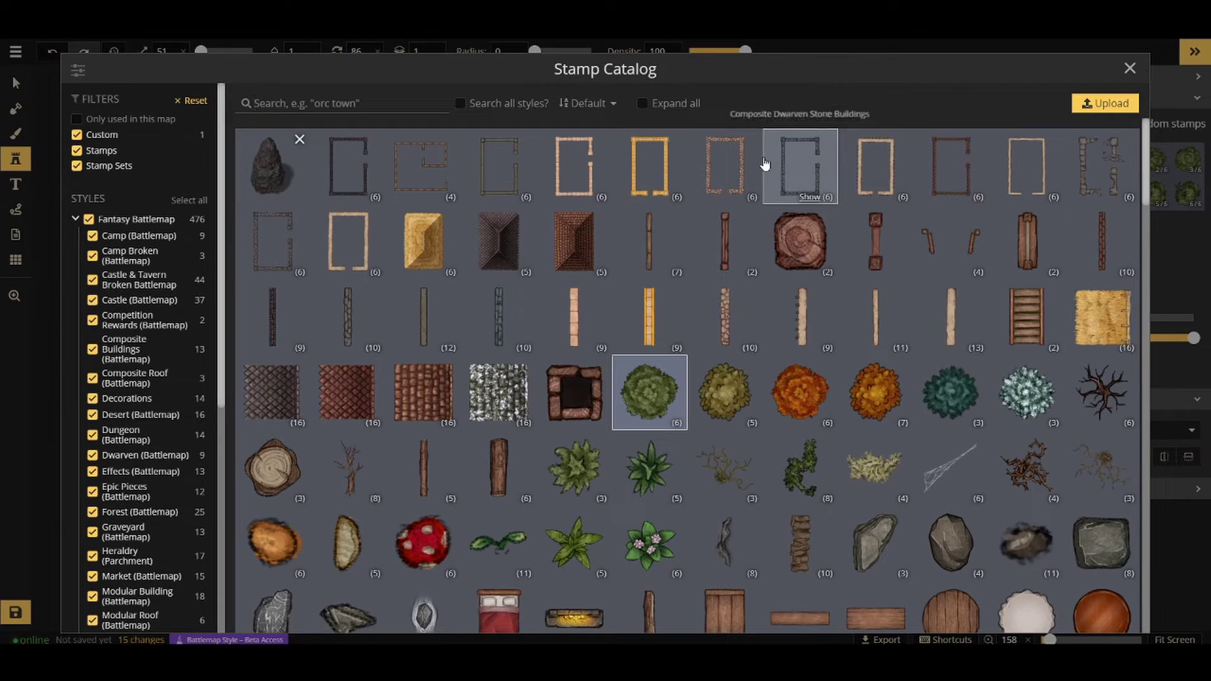
scroll(829, 335, "down", 15)
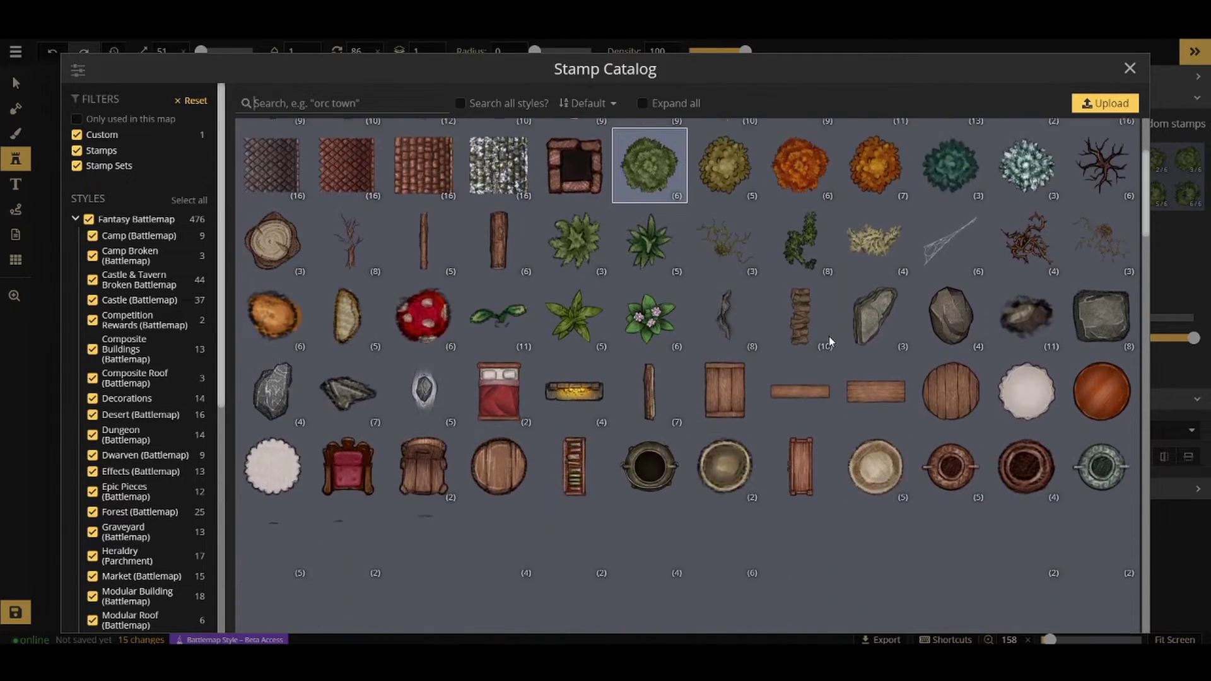
scroll(697, 309, "up", 5)
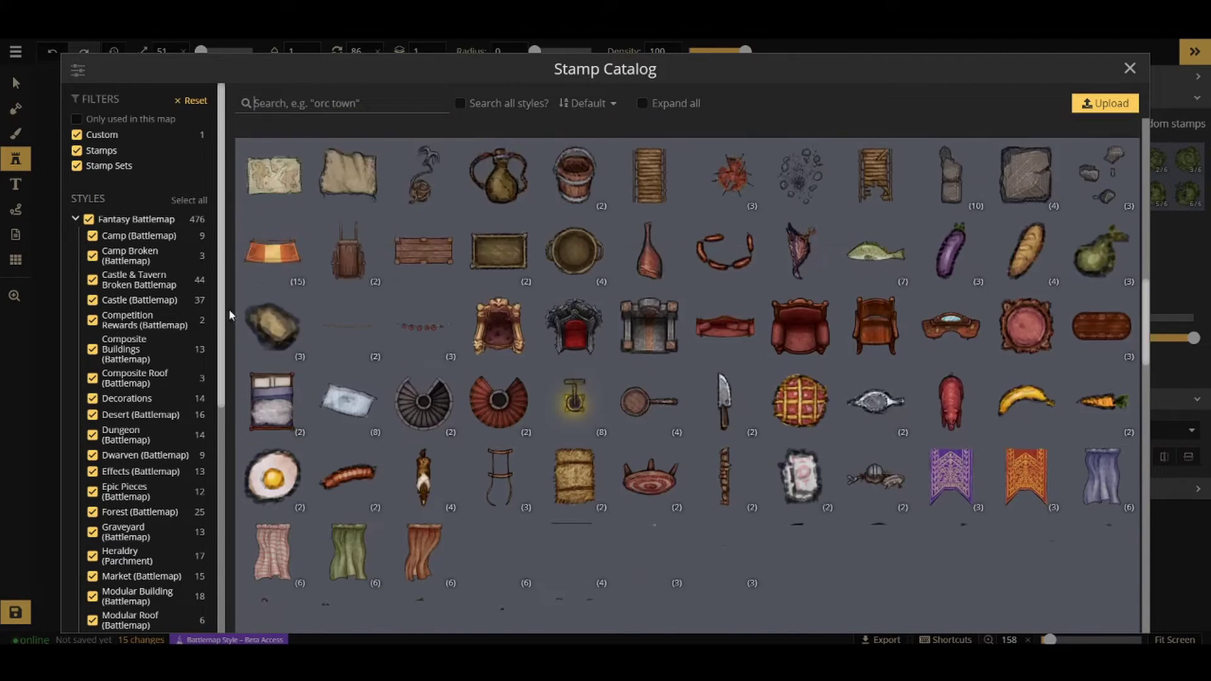
scroll(208, 410, "down", 8)
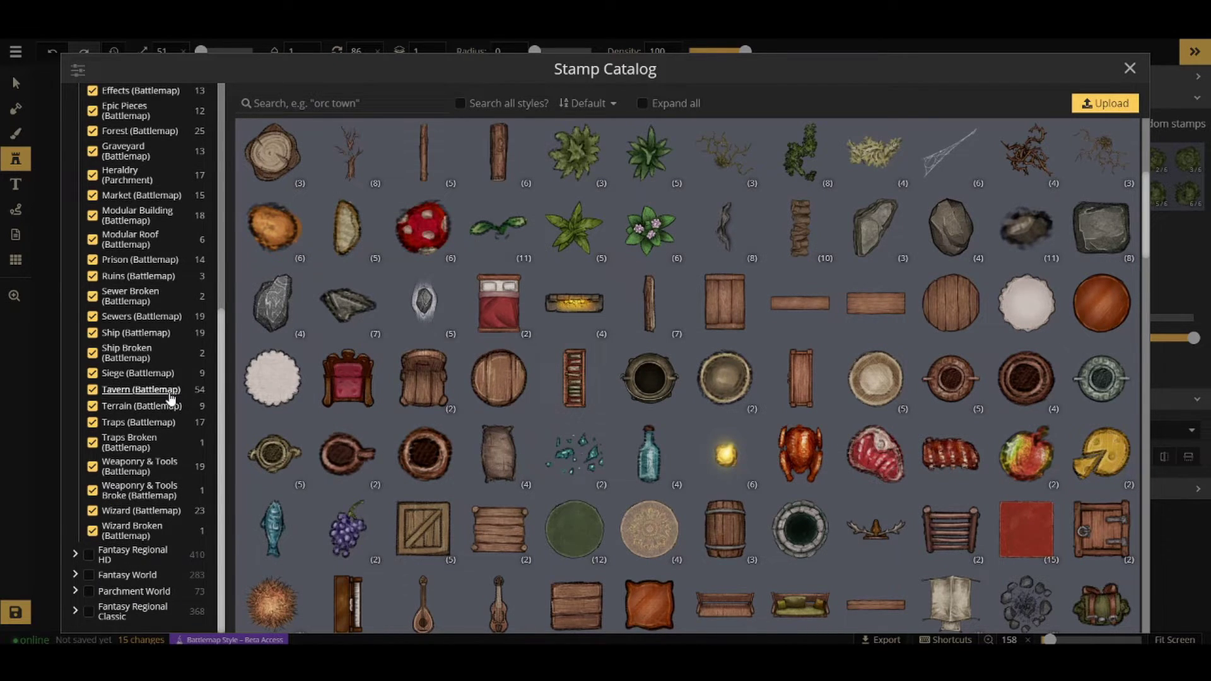
scroll(170, 396, "up", 8)
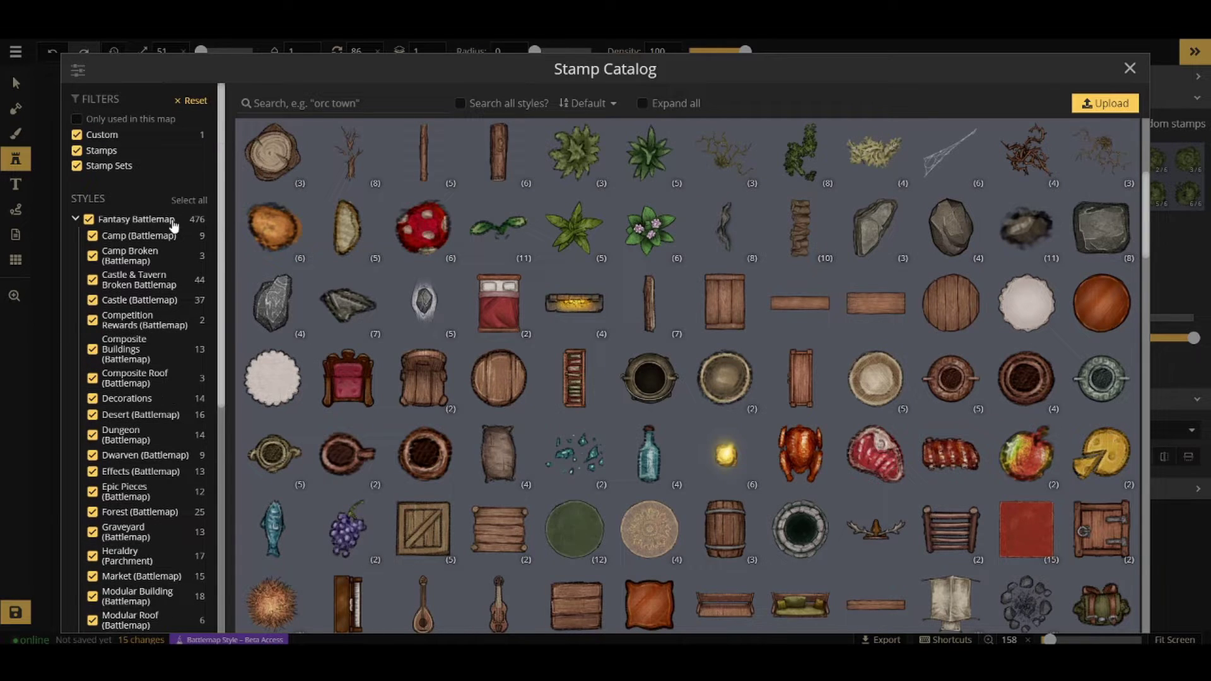
- Browse the Fantasy Battlemap stamp catalog and expand the green and the orange tree sets to view their variants
scroll(157, 265, "down", 3)
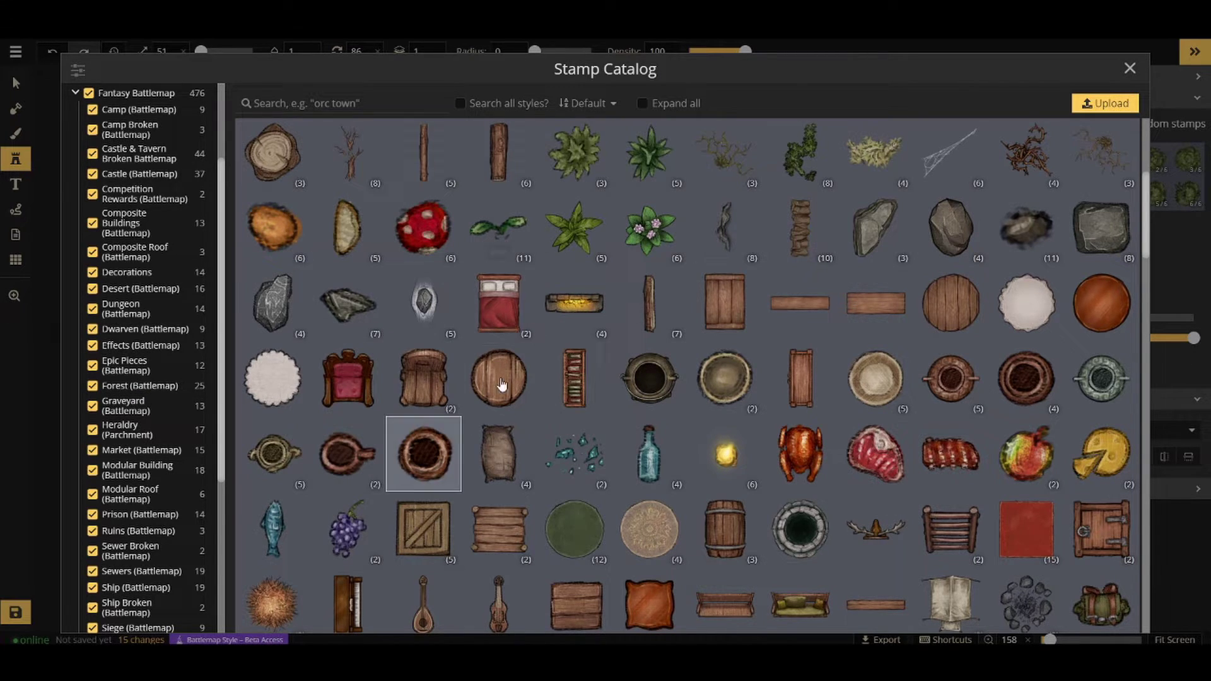
scroll(765, 316, "up", 1)
scroll(765, 316, "down", 1)
scroll(765, 316, "up", 4)
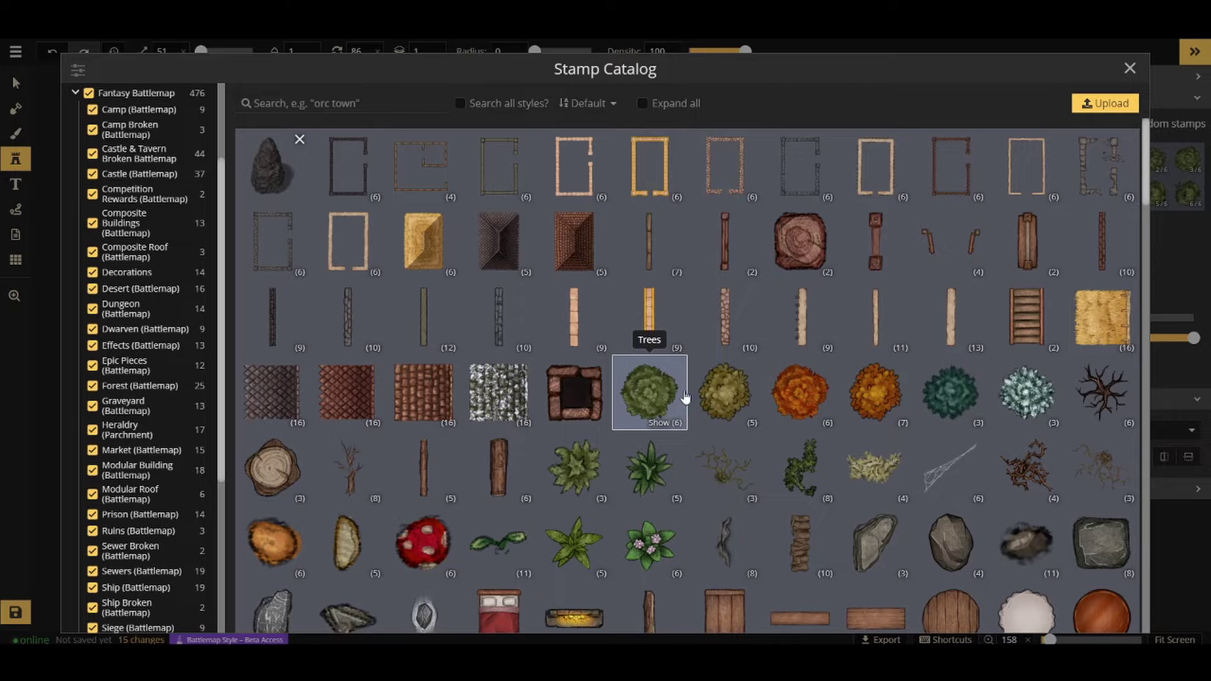
left_click(661, 424)
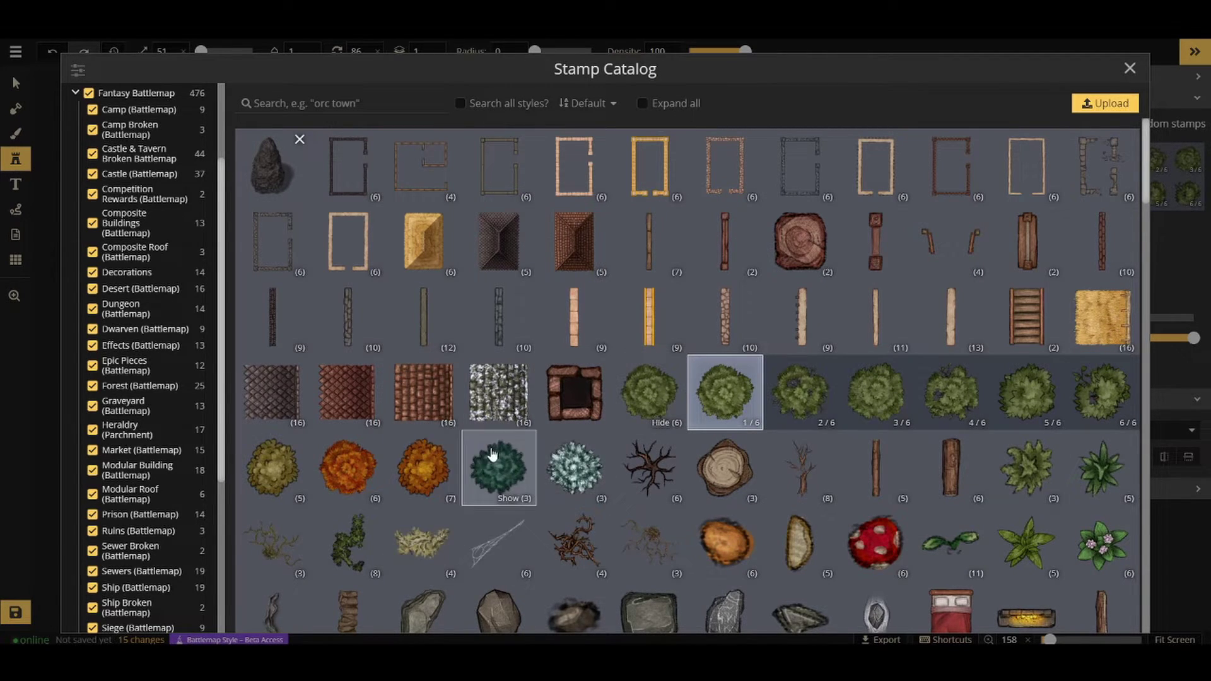
scroll(360, 470, "down", 1)
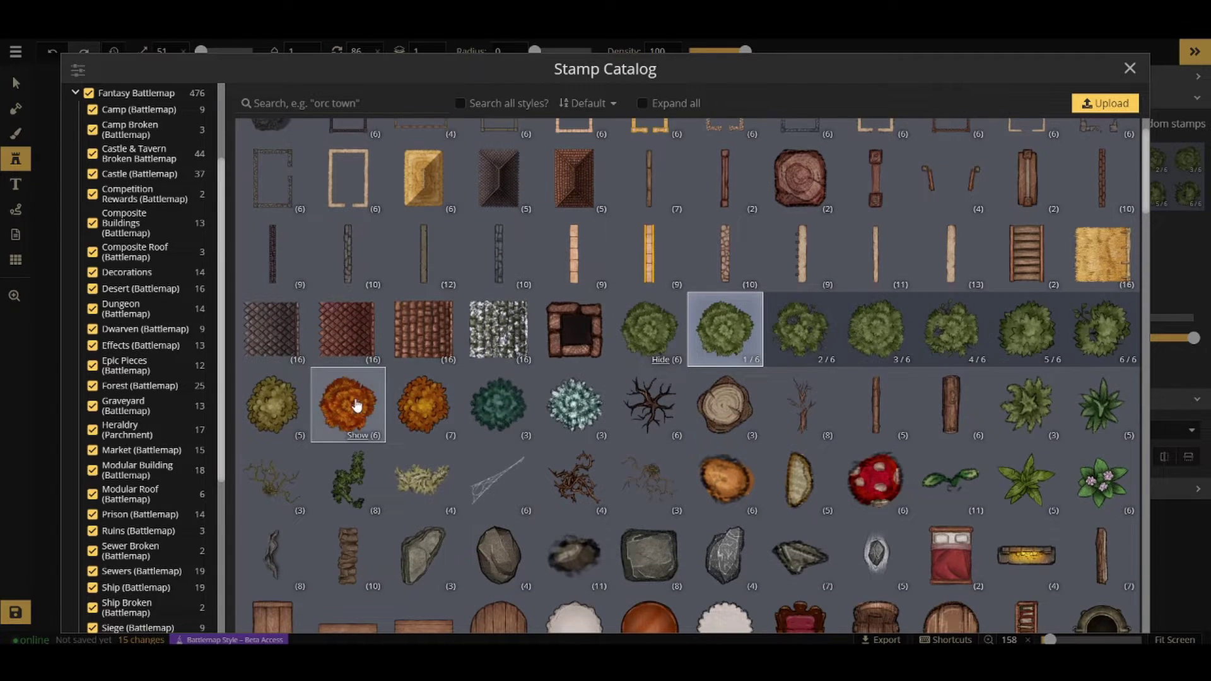
left_click(359, 437)
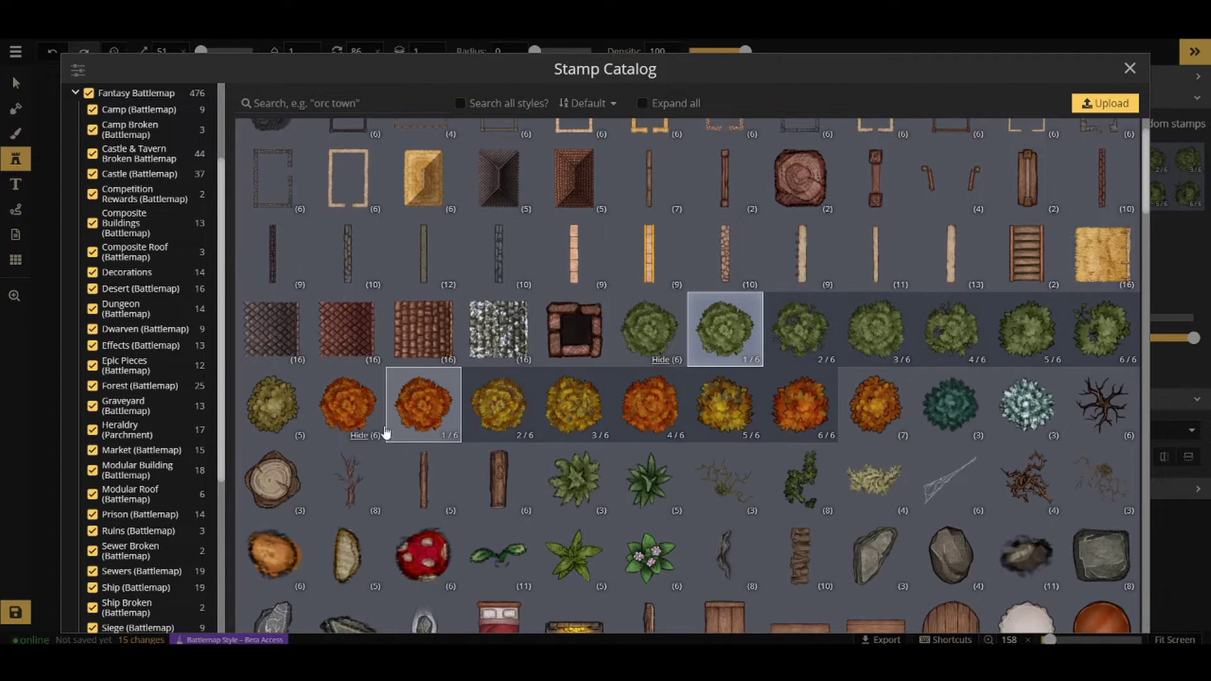
- Try placing random variants of the orange tree stamp one by one across the grassy map
double_click(347, 416)
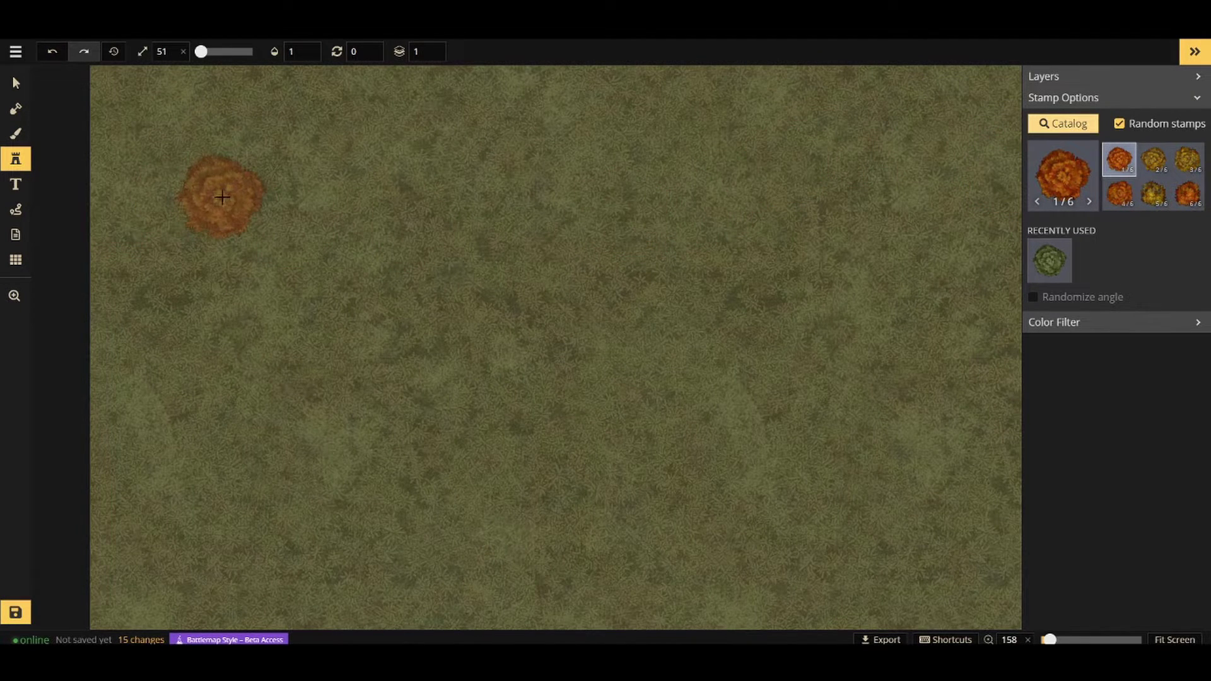
left_click(222, 197)
left_click(338, 332)
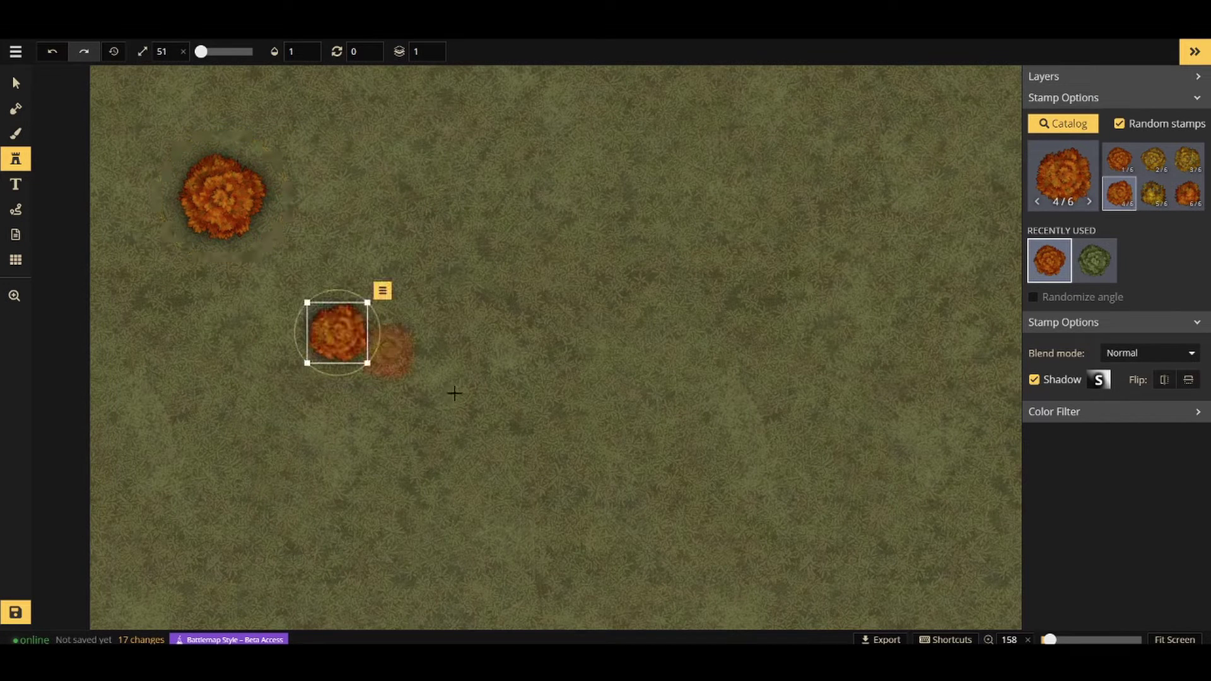
left_click(414, 191)
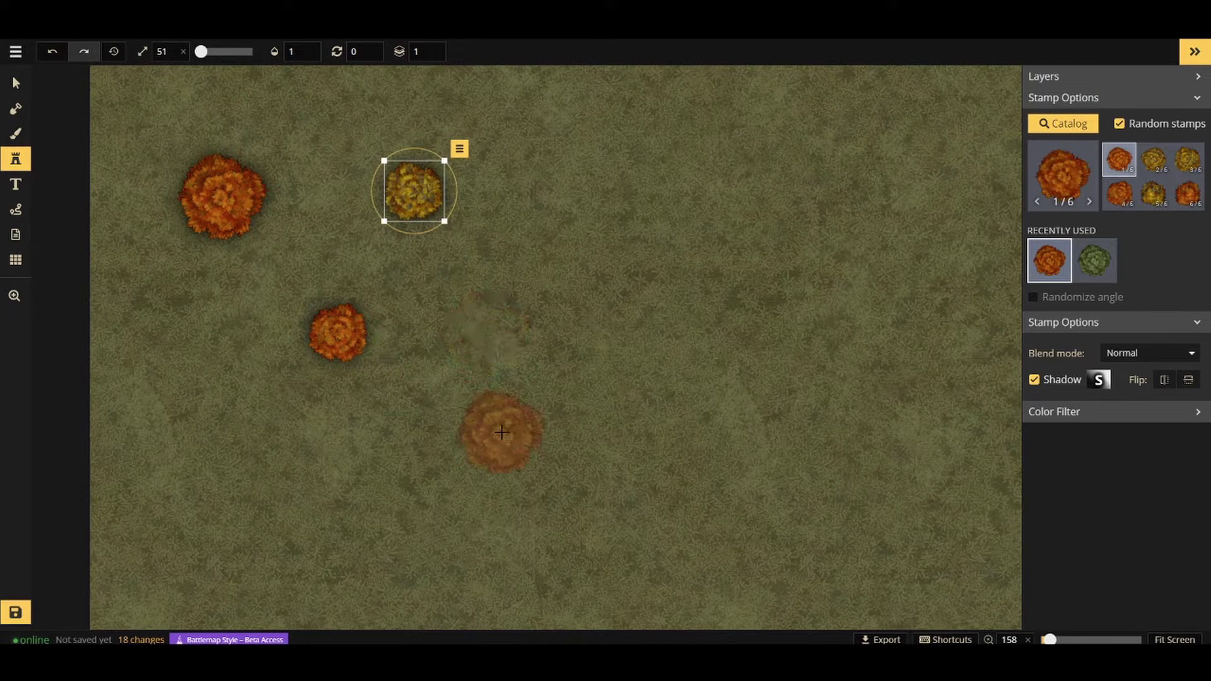
left_click(502, 433)
left_click(532, 245)
left_click(265, 464)
left_click(184, 303)
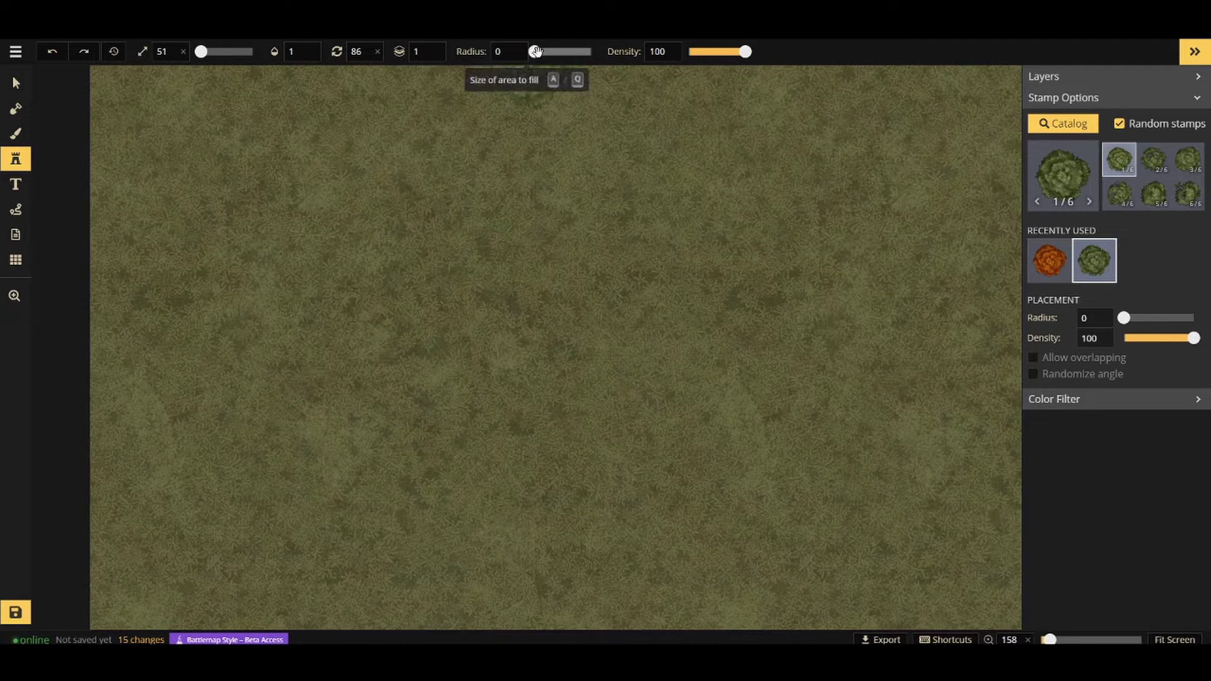
- Try scattering random green tree stamps diagonally over the map's upper-left part with radius 100 and density 100
left_click_drag(535, 51, 603, 51)
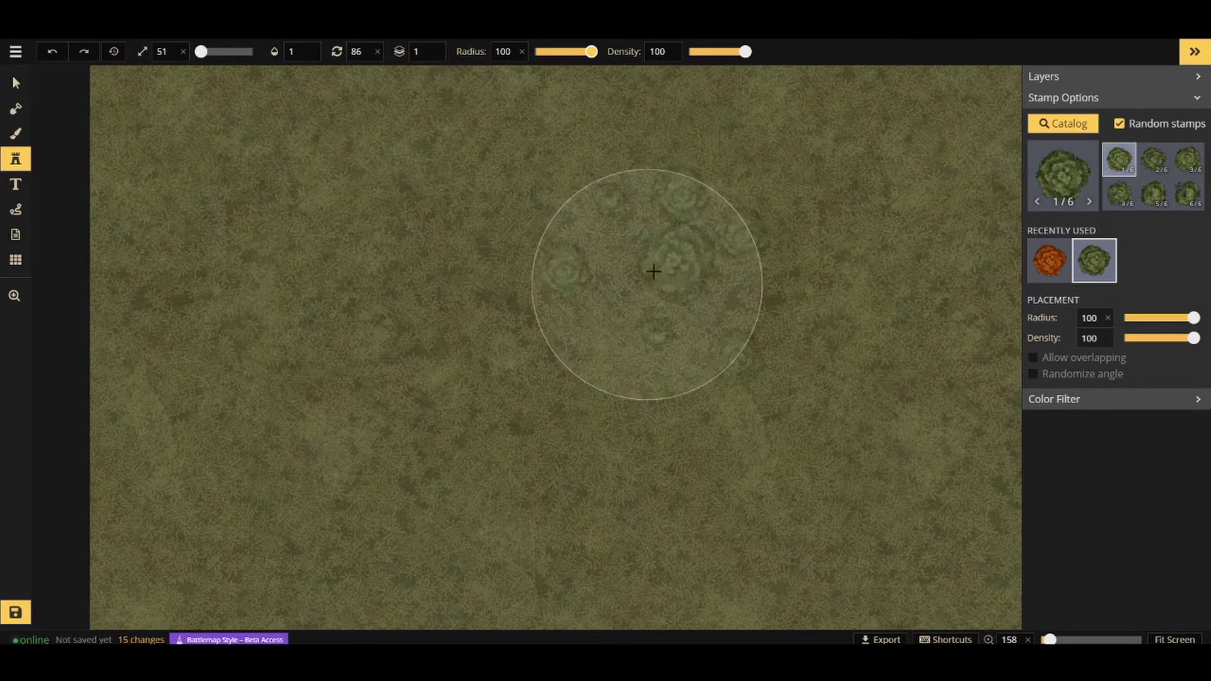
left_click(703, 51)
left_click_drag(709, 50, 705, 51)
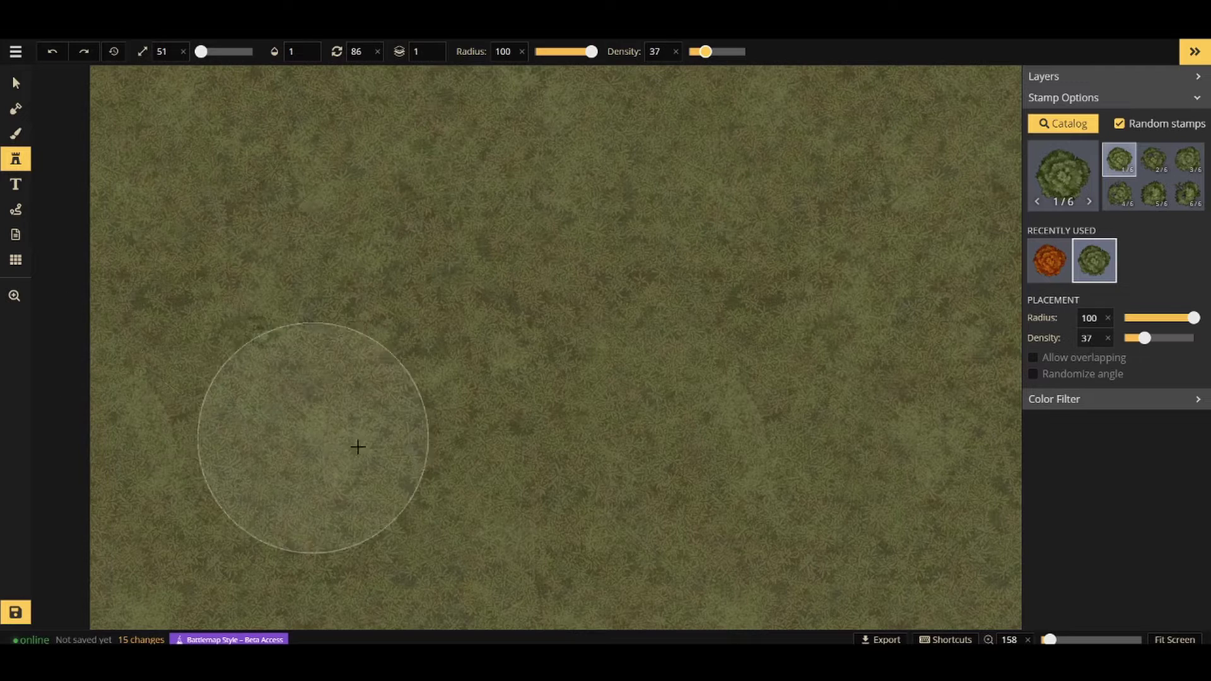
left_click(739, 51)
left_click(745, 51)
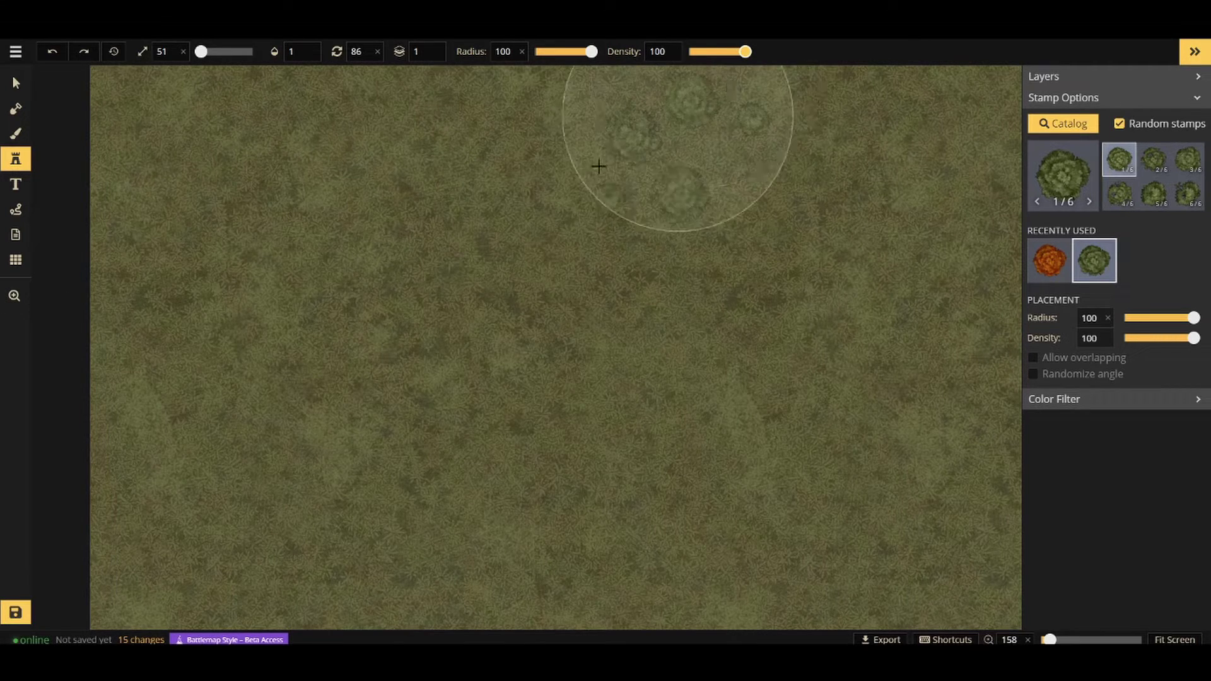
mouse_move(172, 133)
left_mouse_down()
mouse_move(333, 250)
mouse_move(402, 322)
mouse_move(271, 400)
mouse_move(187, 502)
mouse_move(298, 616)
mouse_move(391, 644)
mouse_move(644, 553)
mouse_move(504, 219)
mouse_move(540, 145)
mouse_move(781, 132)
mouse_move(841, 228)
mouse_move(954, 583)
mouse_move(1006, 503)
mouse_move(977, 112)
mouse_move(370, 152)
mouse_move(154, 354)
mouse_move(458, 421)
mouse_move(546, 321)
left_mouse_up()
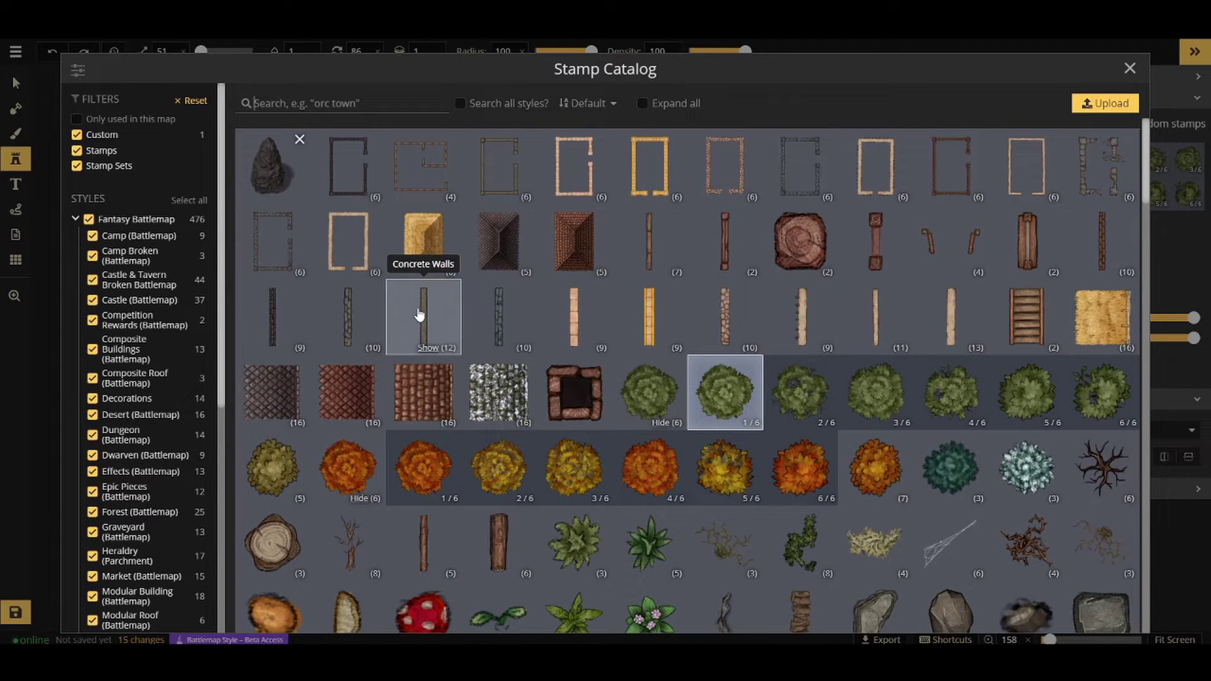
- Choose the Concrete Walls stamp and place three straight segments end to end as a vertical wall in the map's left part
left_click(428, 333)
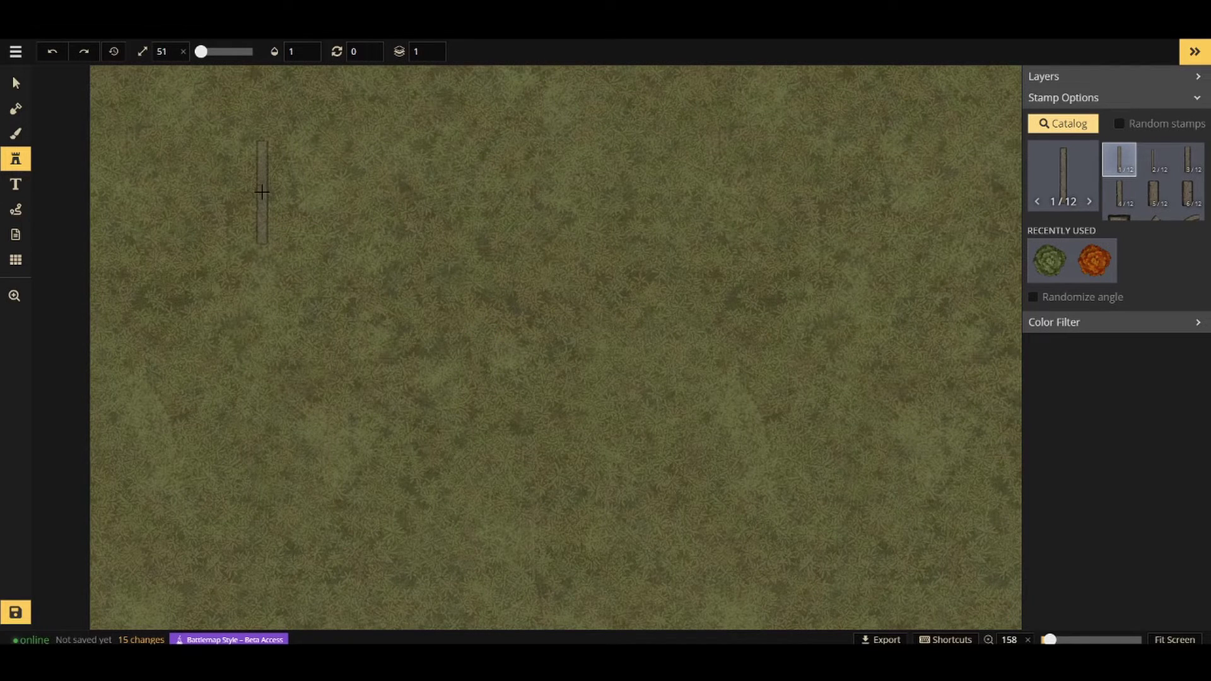
left_click(314, 209)
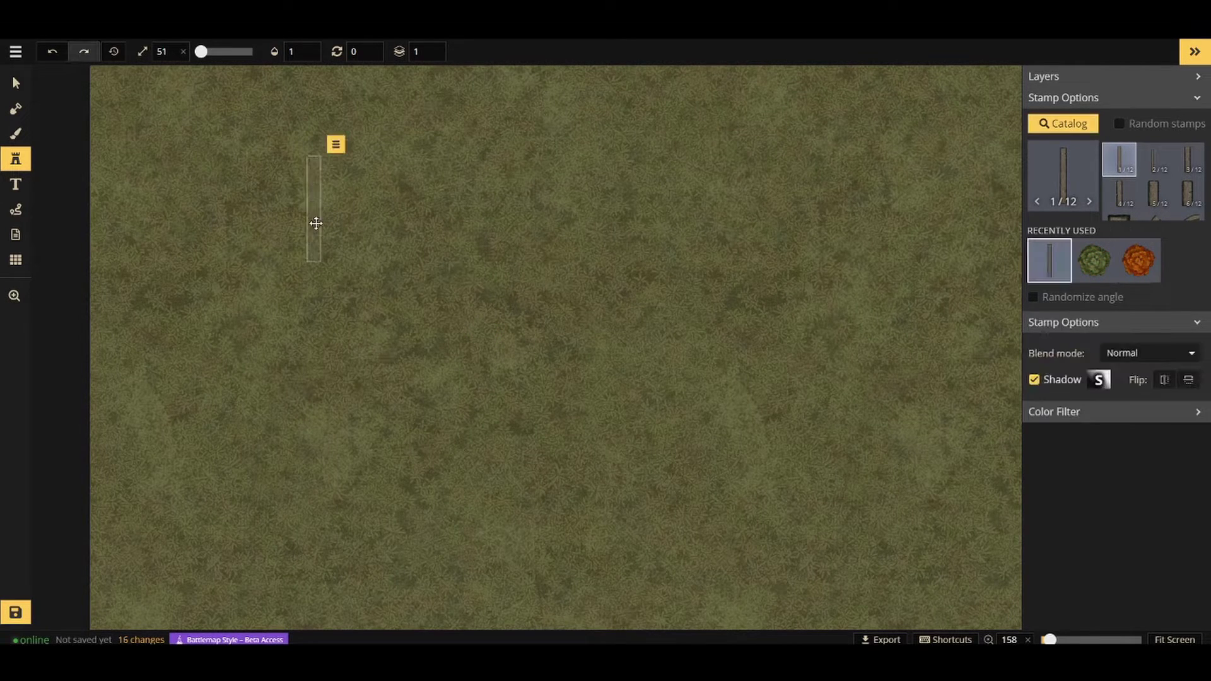
left_click(314, 312)
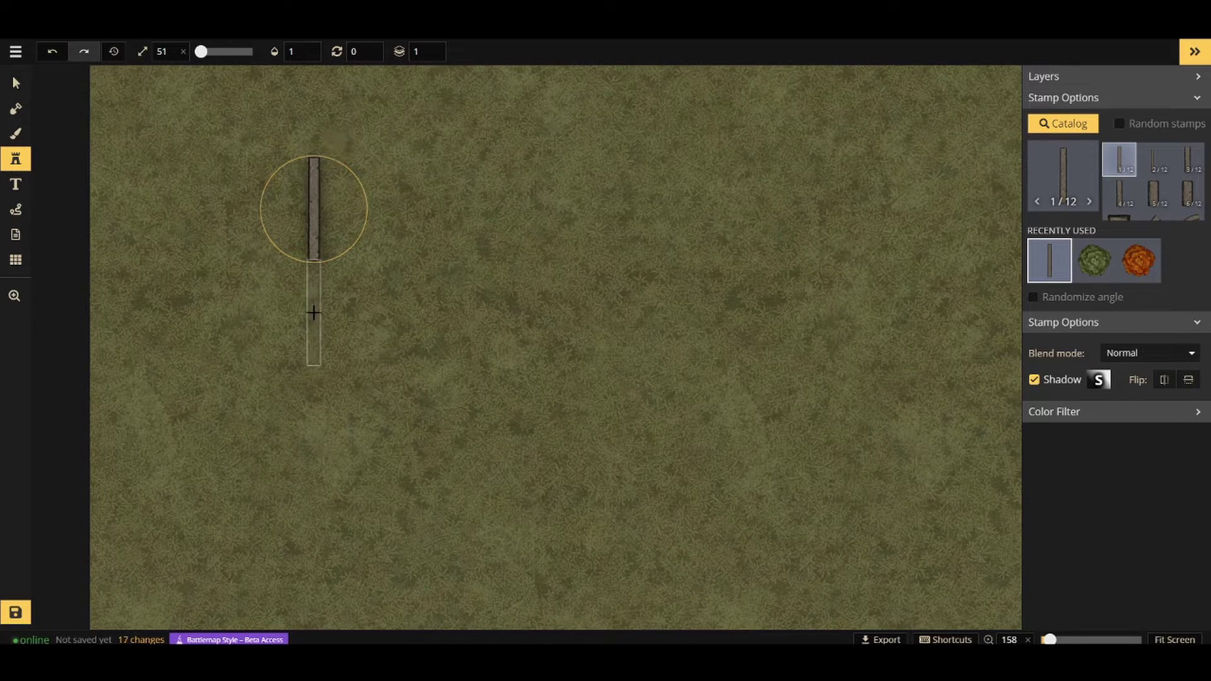
left_click(312, 415)
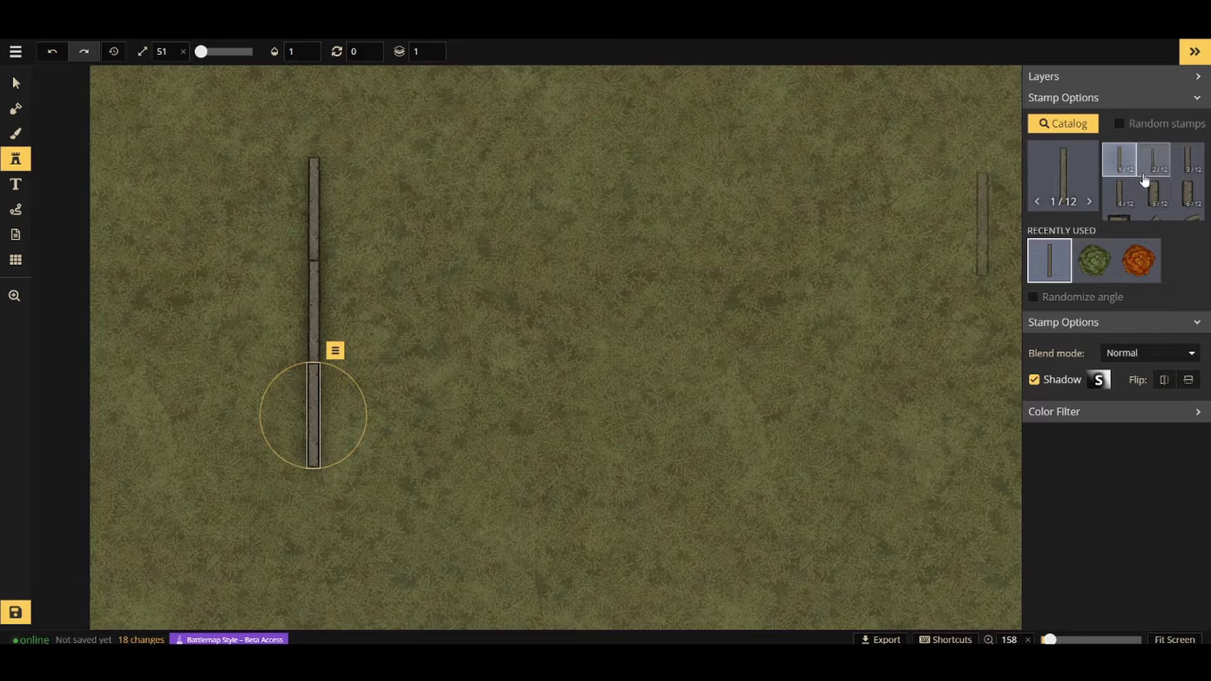
- Attach the quarter-circle Concrete Walls piece, variant 9/12, to the upper end of the straight wall
scroll(1149, 183, "down", 2)
left_click(1186, 166)
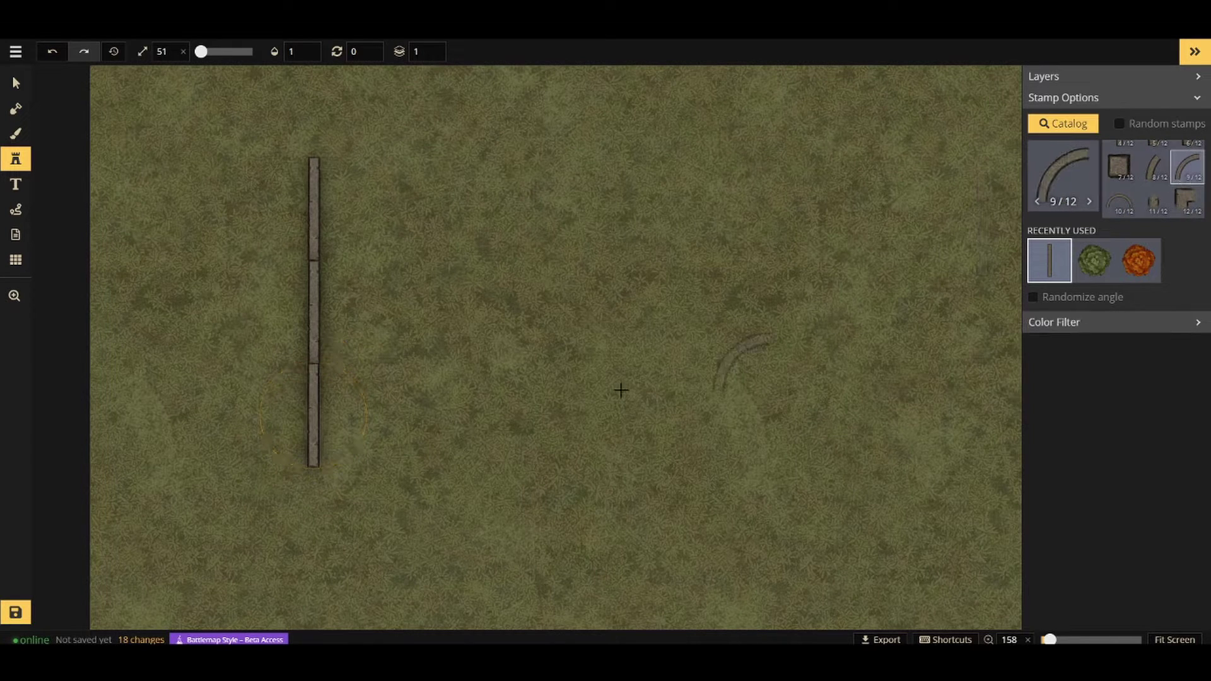
left_click(337, 130)
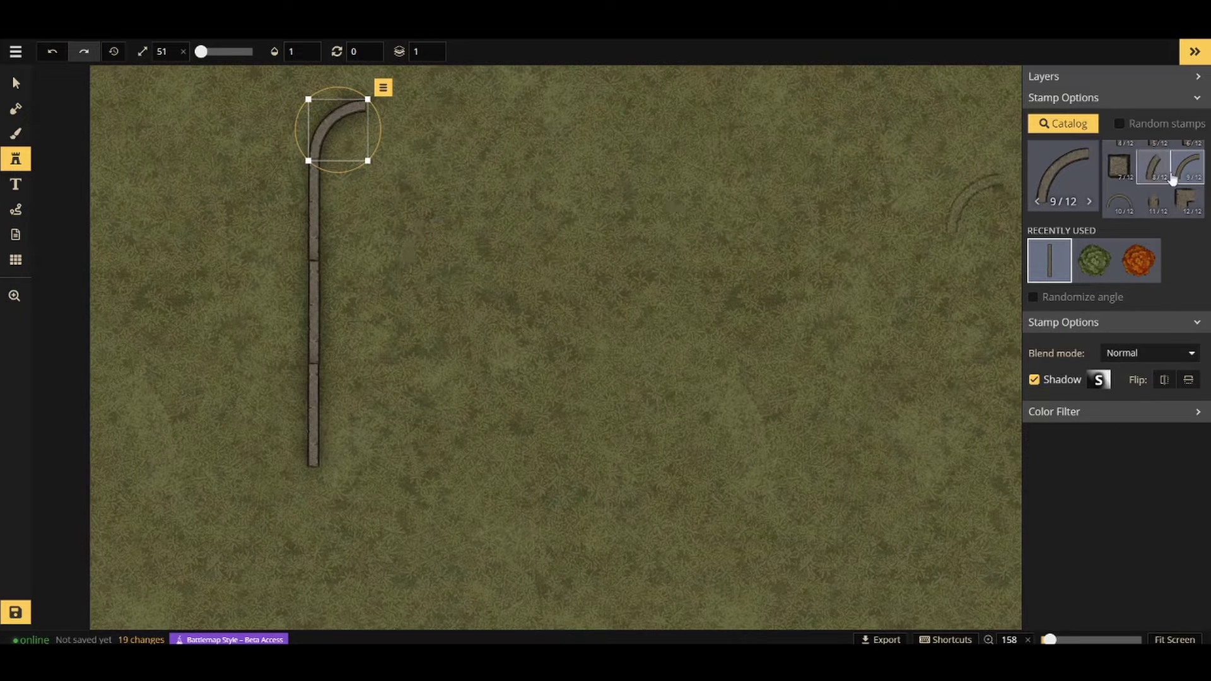
- Add the semicircular Concrete Walls piece, variant 10/12, rotate it to 89, join it to the curved wall's end and deselect it
left_click(1118, 197)
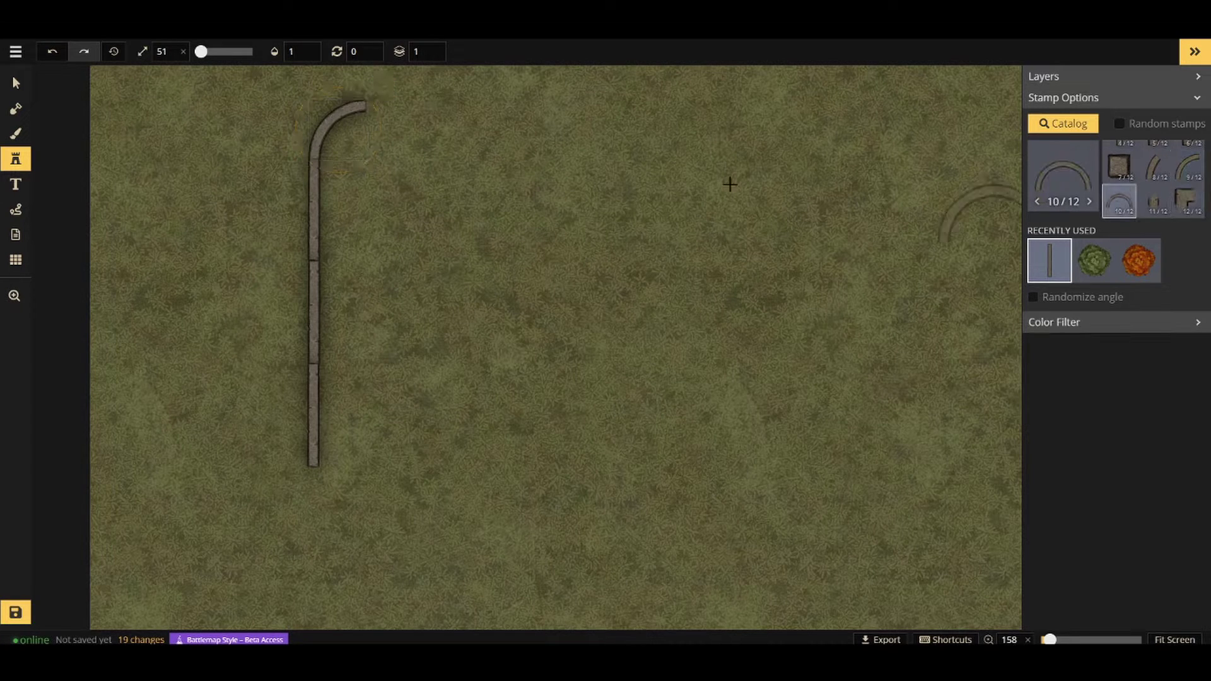
left_click(439, 122)
left_click_drag(465, 181, 375, 182)
left_click_drag(372, 165, 489, 84)
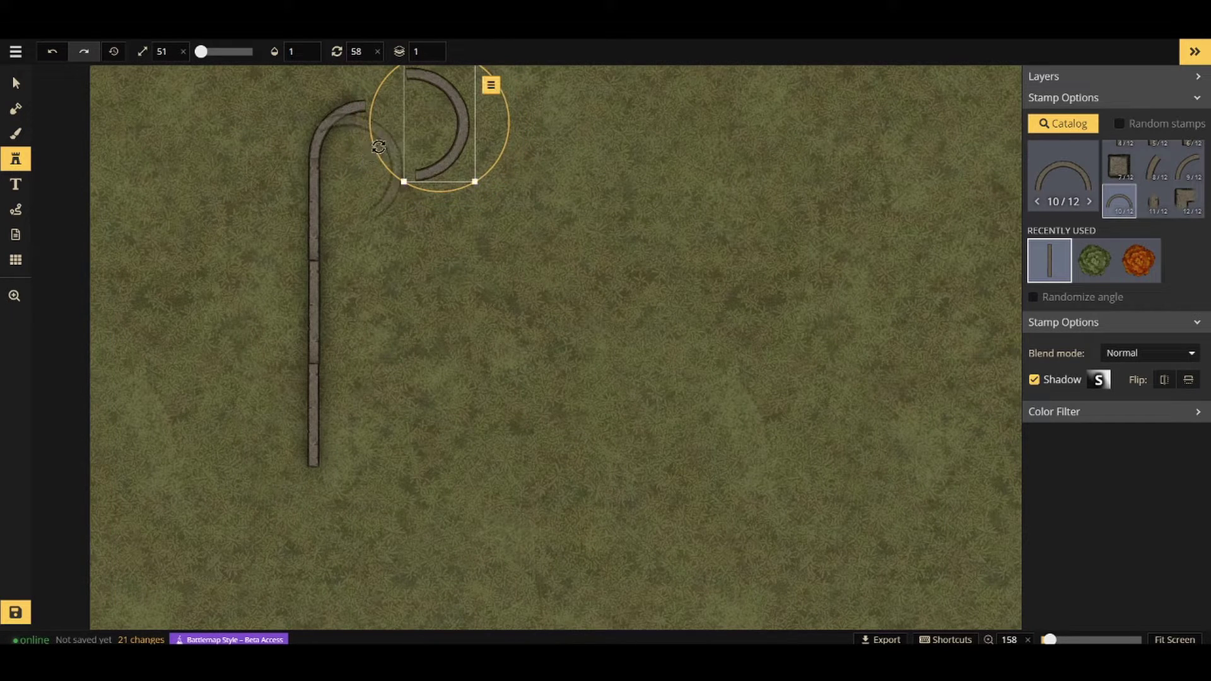
left_click_drag(433, 127, 393, 157)
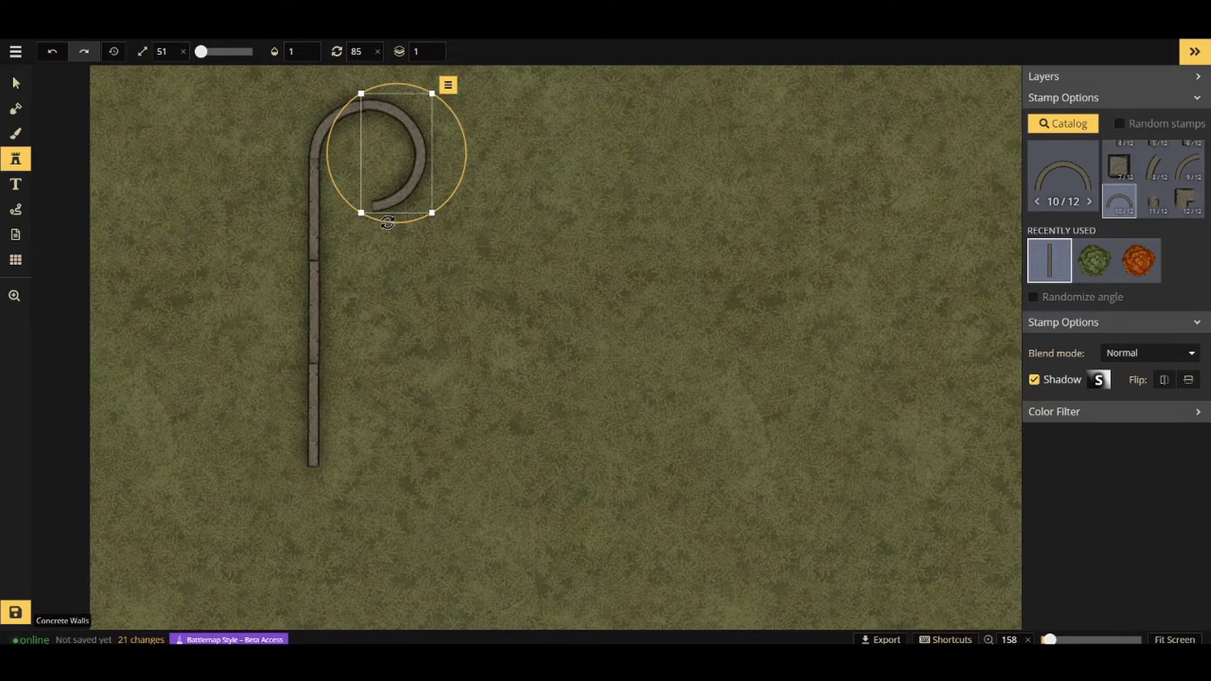
left_click_drag(388, 222, 383, 222)
left_click_drag(381, 181, 383, 178)
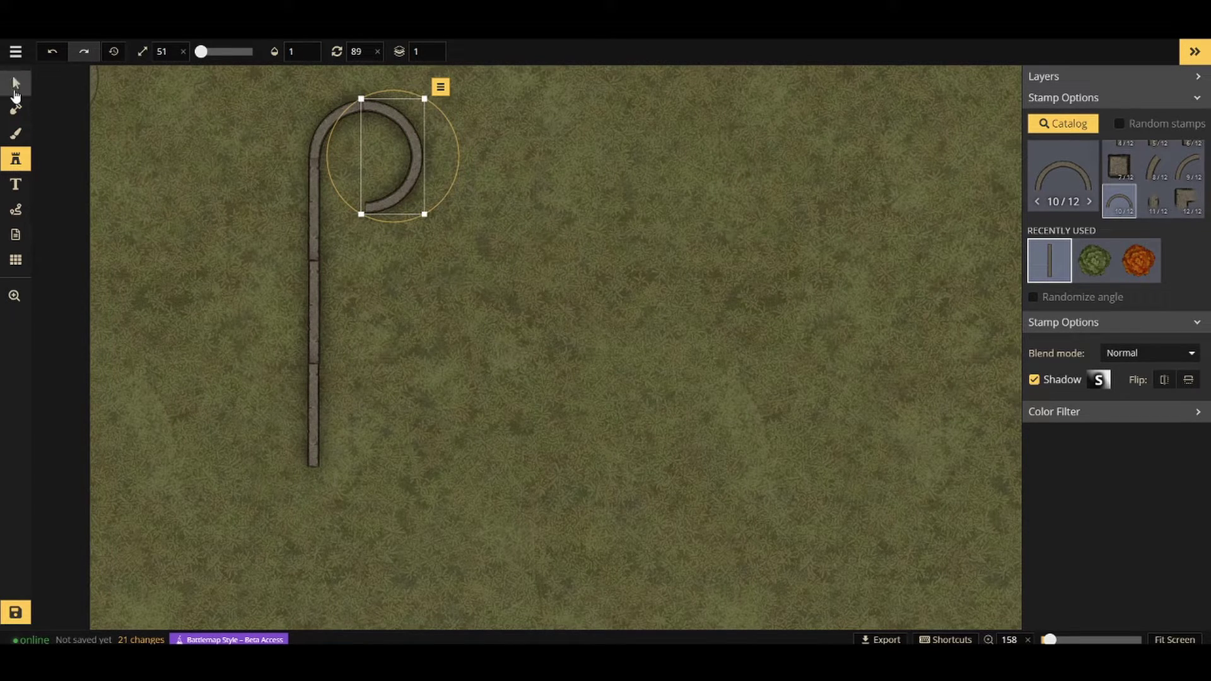
left_click(15, 83)
left_click(422, 261)
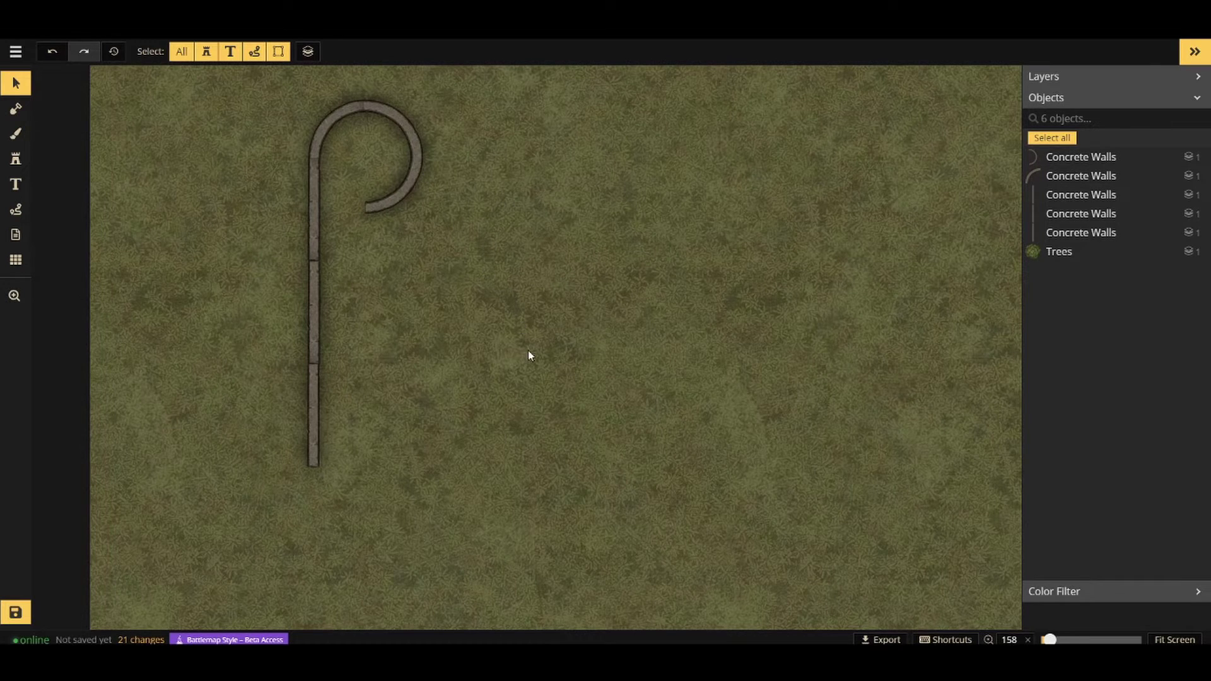
- Return to the stamp catalog and view the variants of the dark building outline set, collapsing it again
key("s")
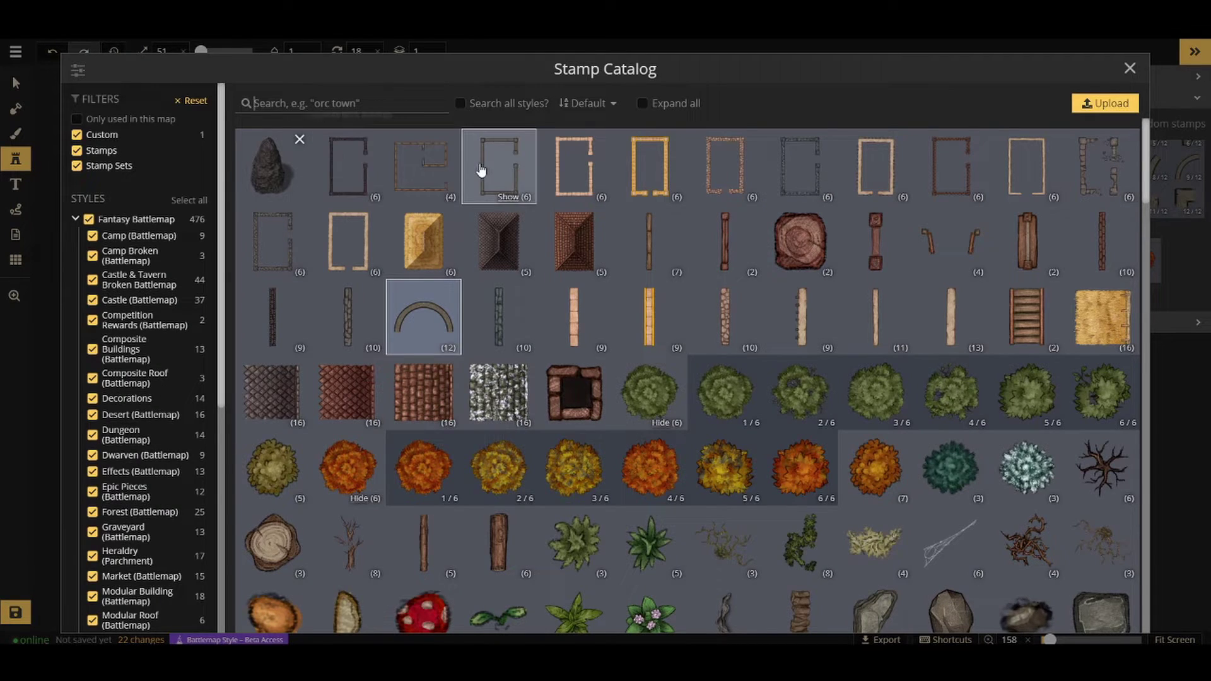
left_click(358, 198)
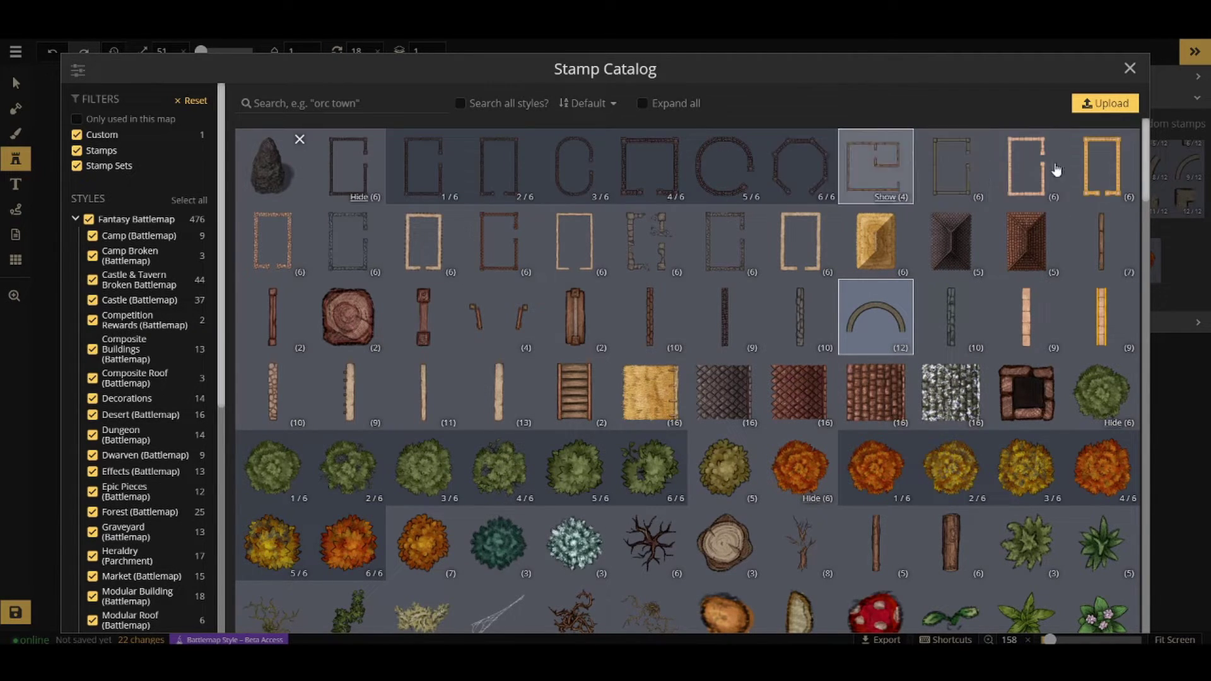
left_click(359, 203)
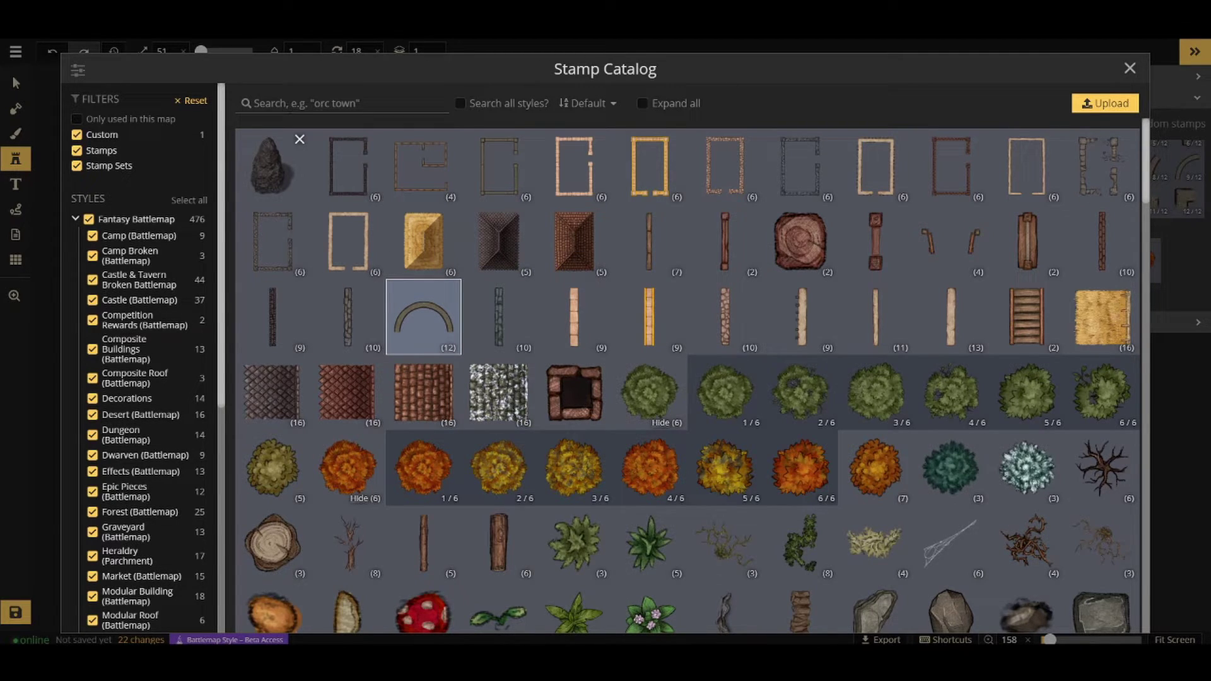
- Examine the range of stamps in the catalog, from walls, roofs and plants to furniture, food and decorations
scroll(477, 263, "down", 8)
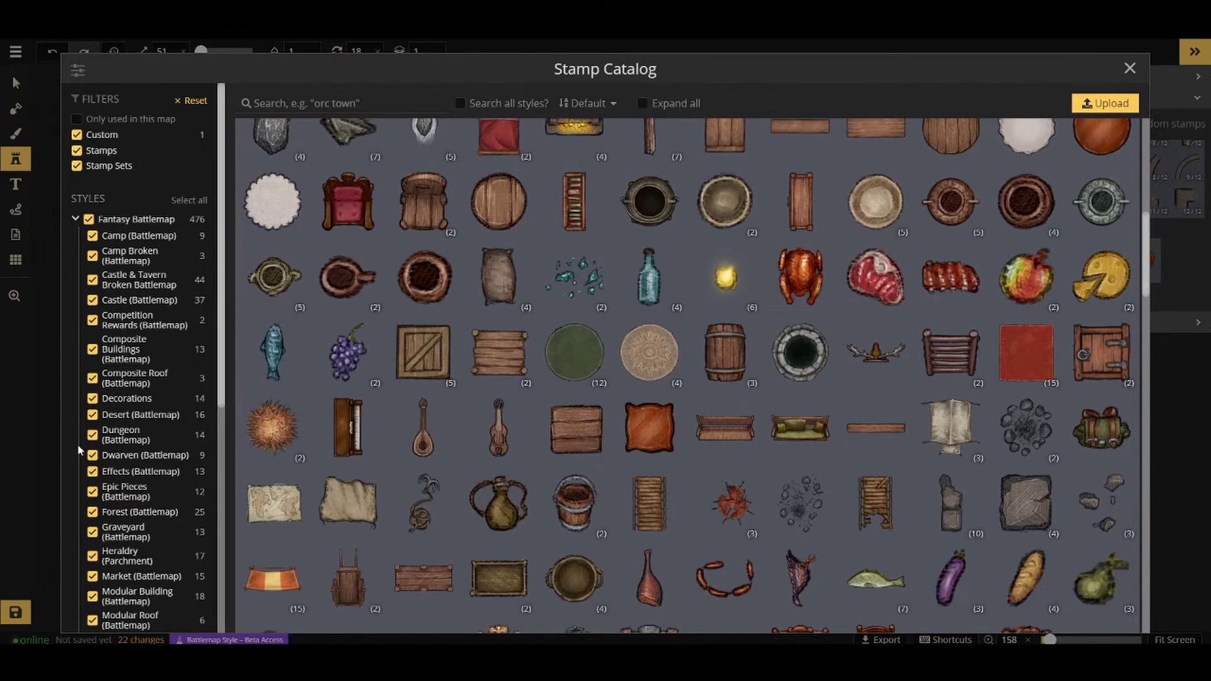
scroll(517, 410, "up", 8)
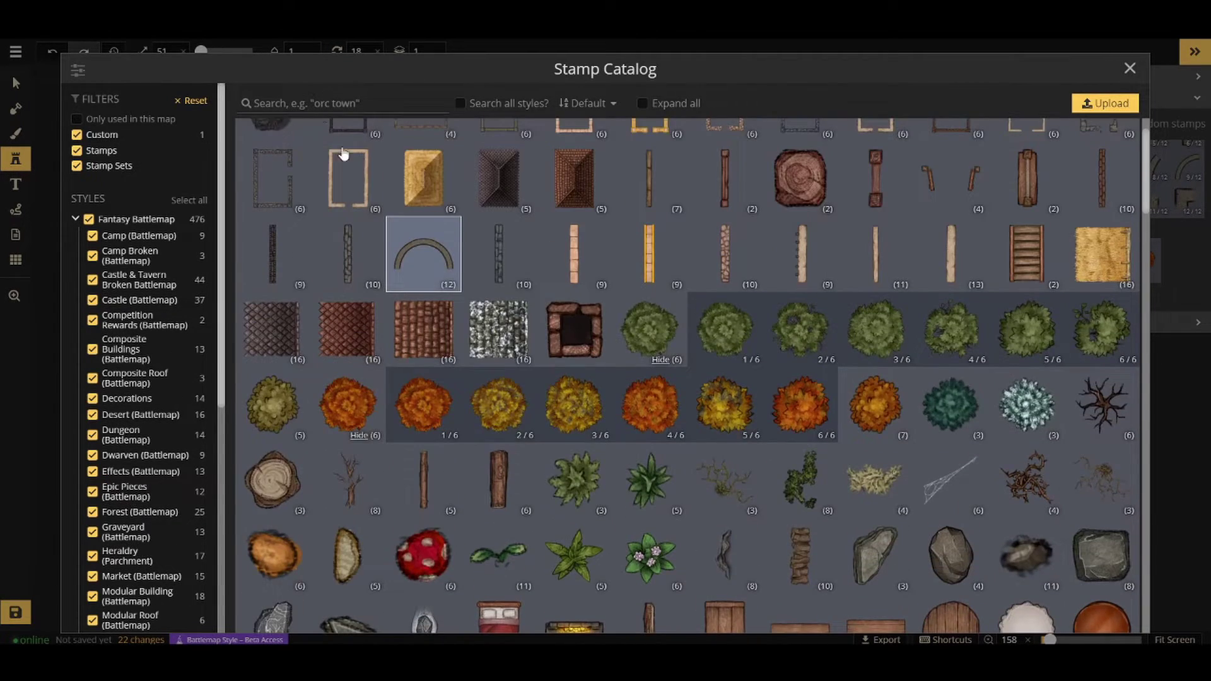
scroll(541, 496, "up", 1)
scroll(943, 287, "down", 4)
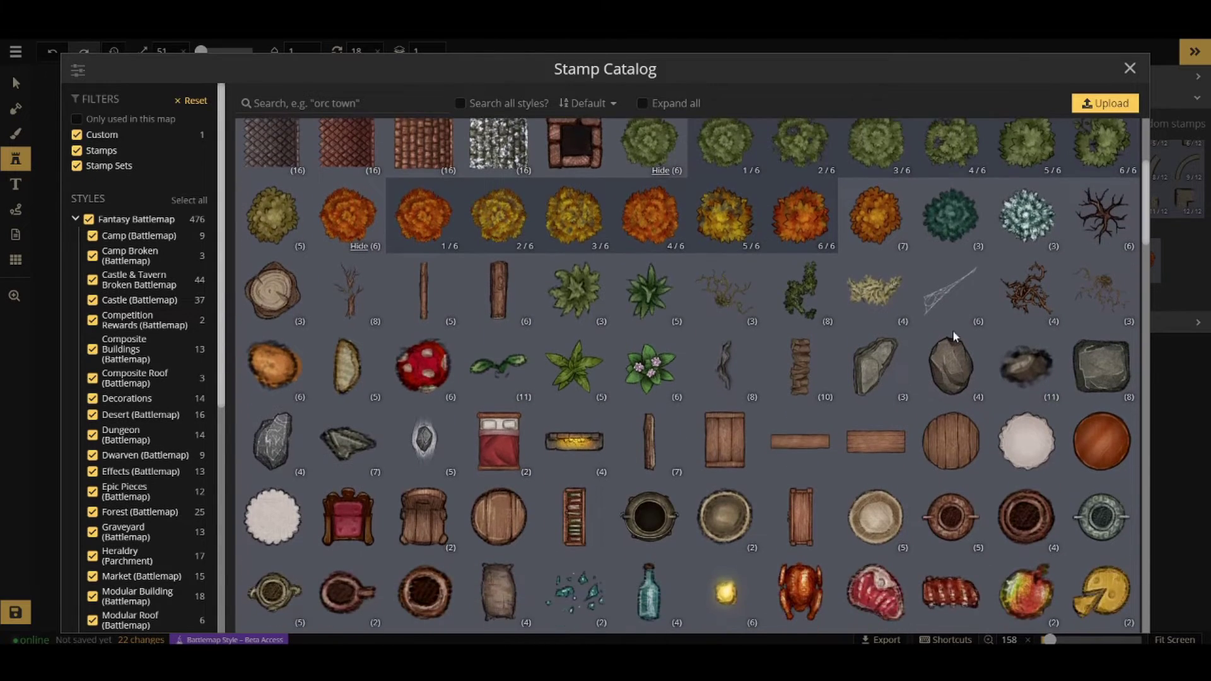
scroll(888, 256, "down", 5)
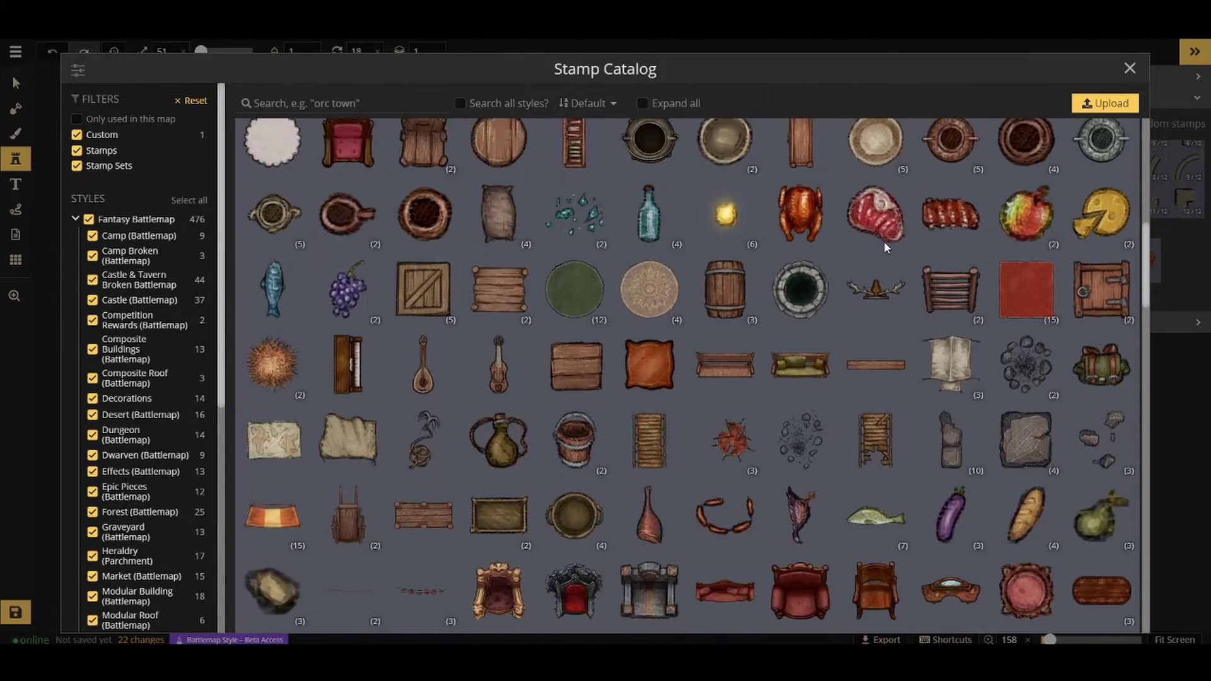
scroll(837, 290, "down", 2)
scroll(914, 296, "up", 10)
scroll(1003, 310, "down", 3)
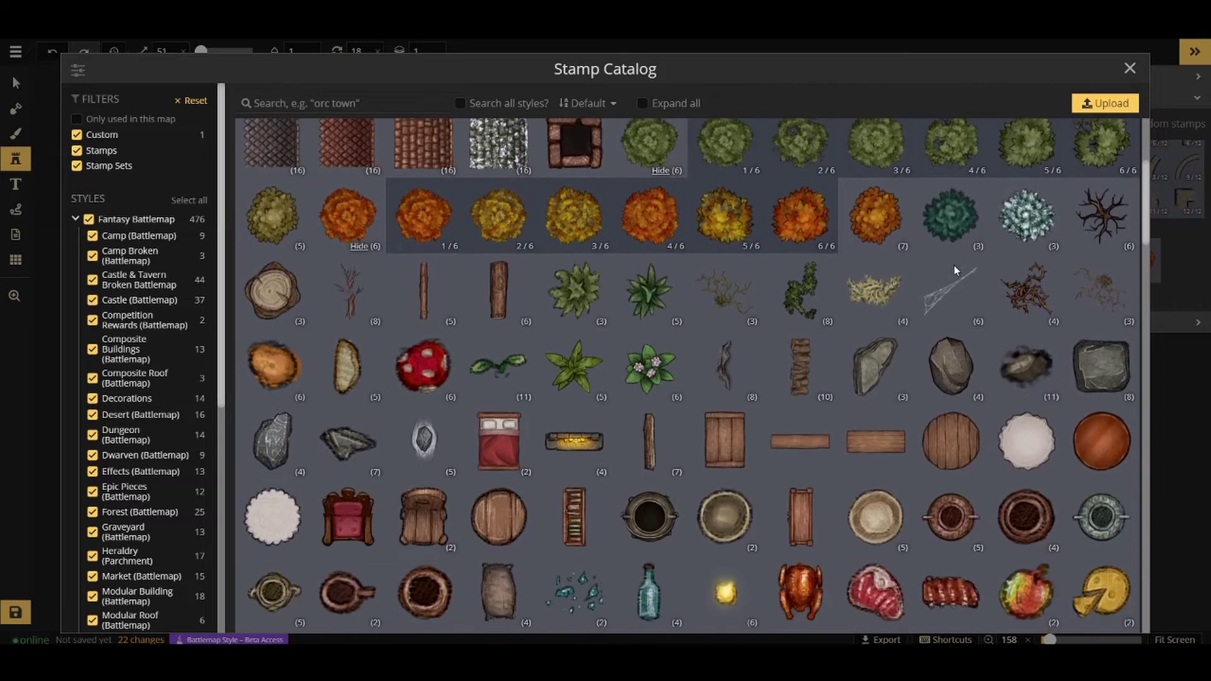
scroll(953, 270, "down", 3)
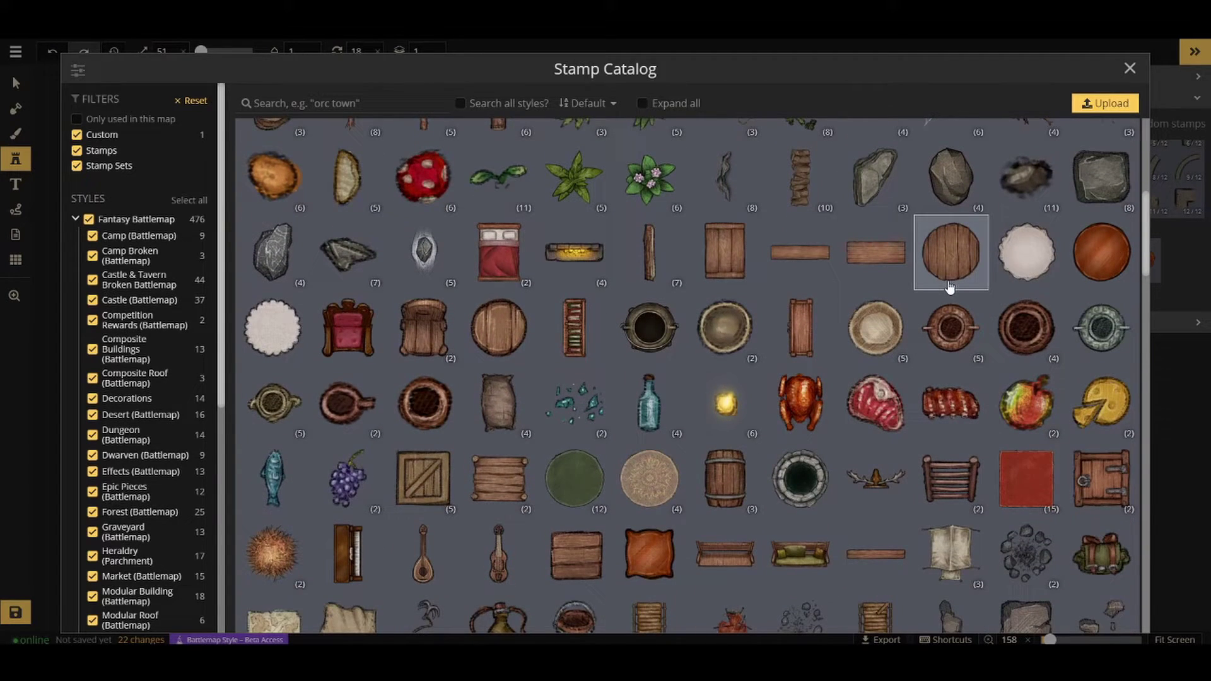
scroll(949, 287, "down", 5)
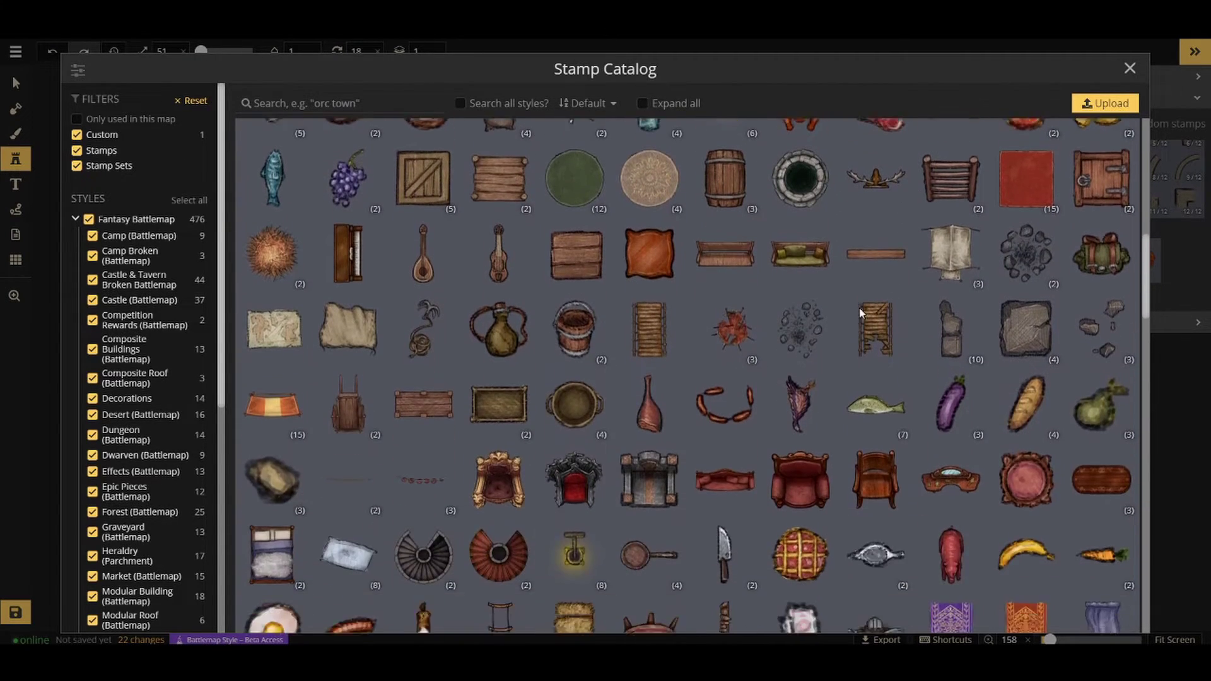
scroll(610, 278, "down", 2)
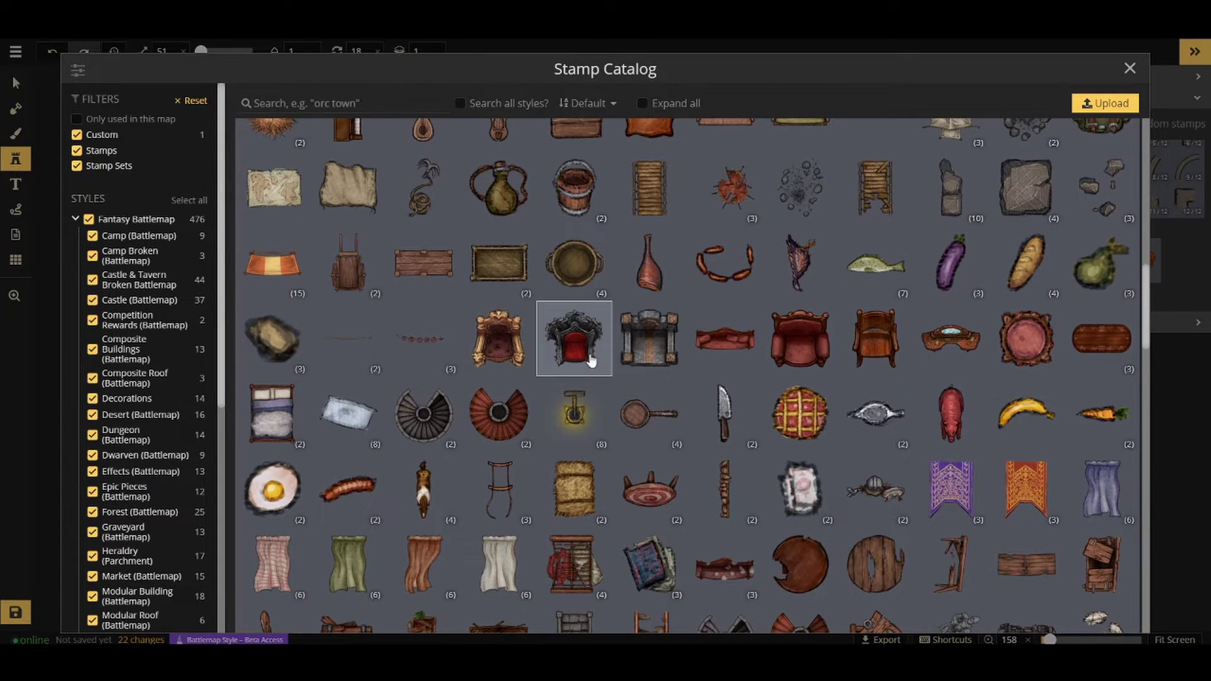
- Choose the horned demon face with glowing eyes from the stamp catalog, place it on the upper map, enlarge it to 177 and move it aside
scroll(713, 334, "down", 5)
scroll(662, 325, "down", 10)
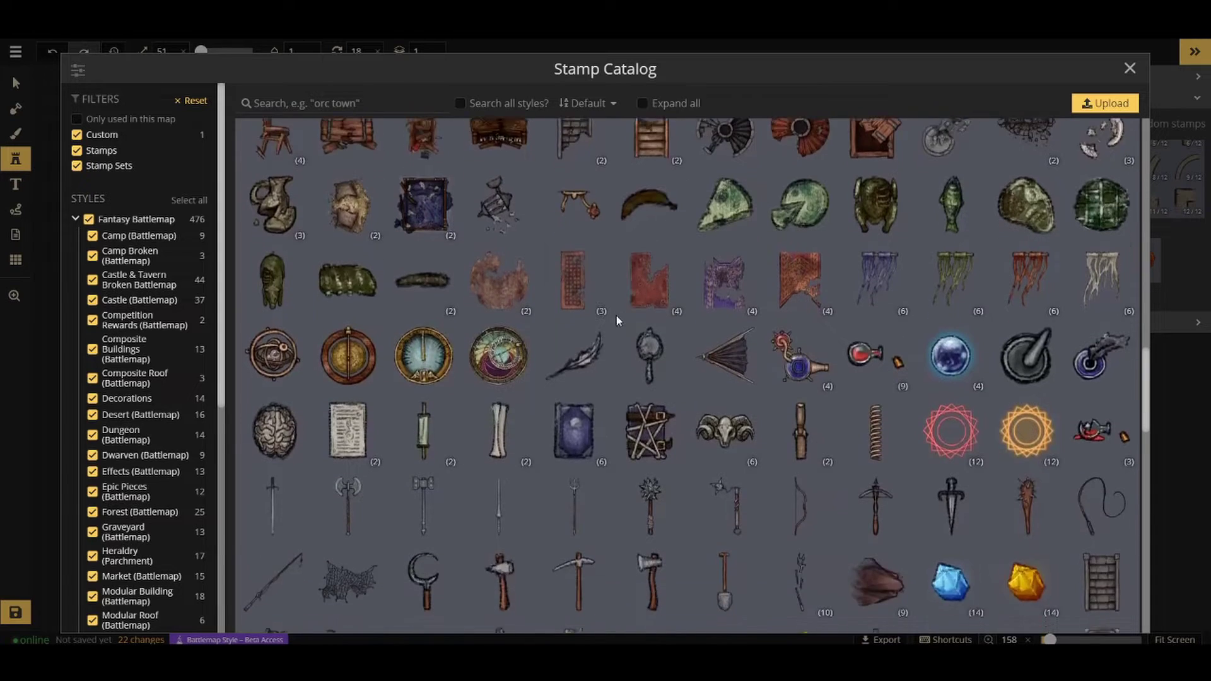
scroll(612, 315, "down", 12)
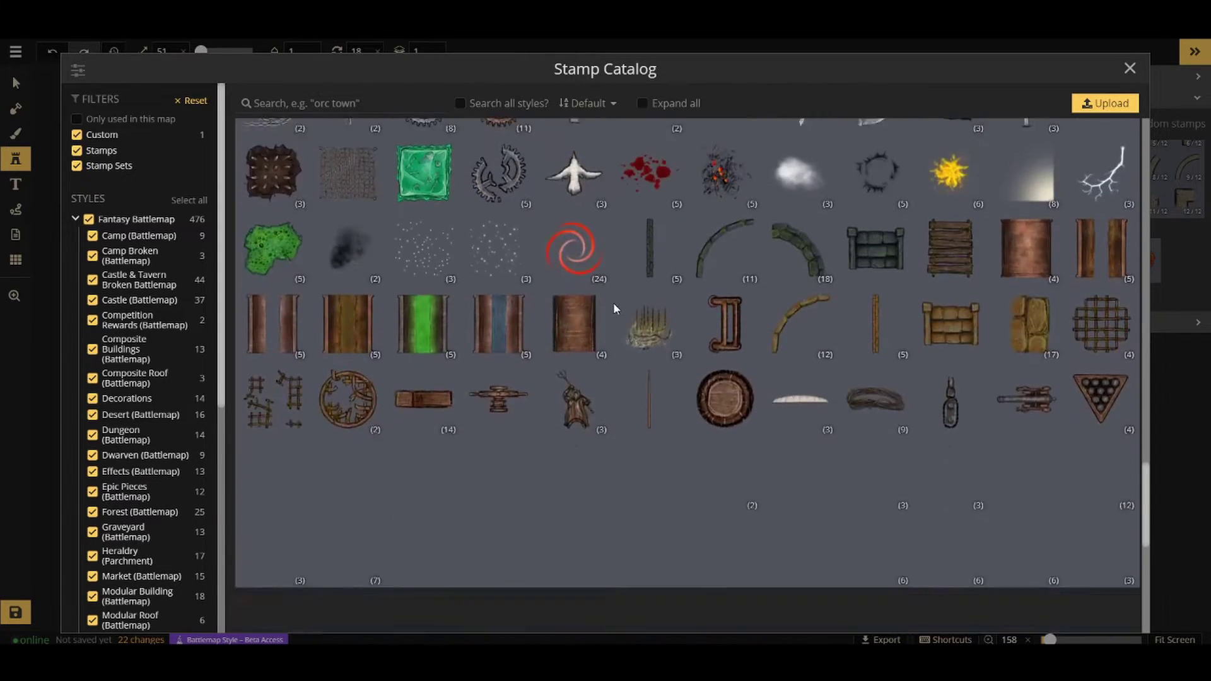
scroll(536, 270, "down", 1)
scroll(492, 353, "up", 1)
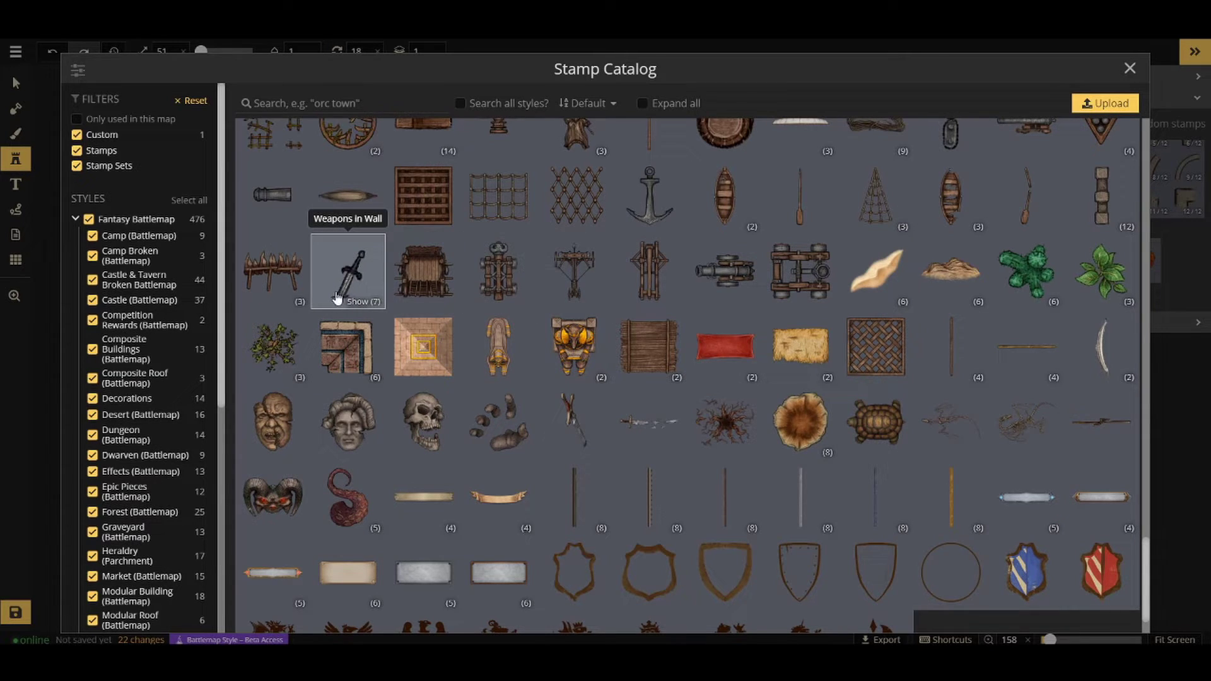
left_click(277, 501)
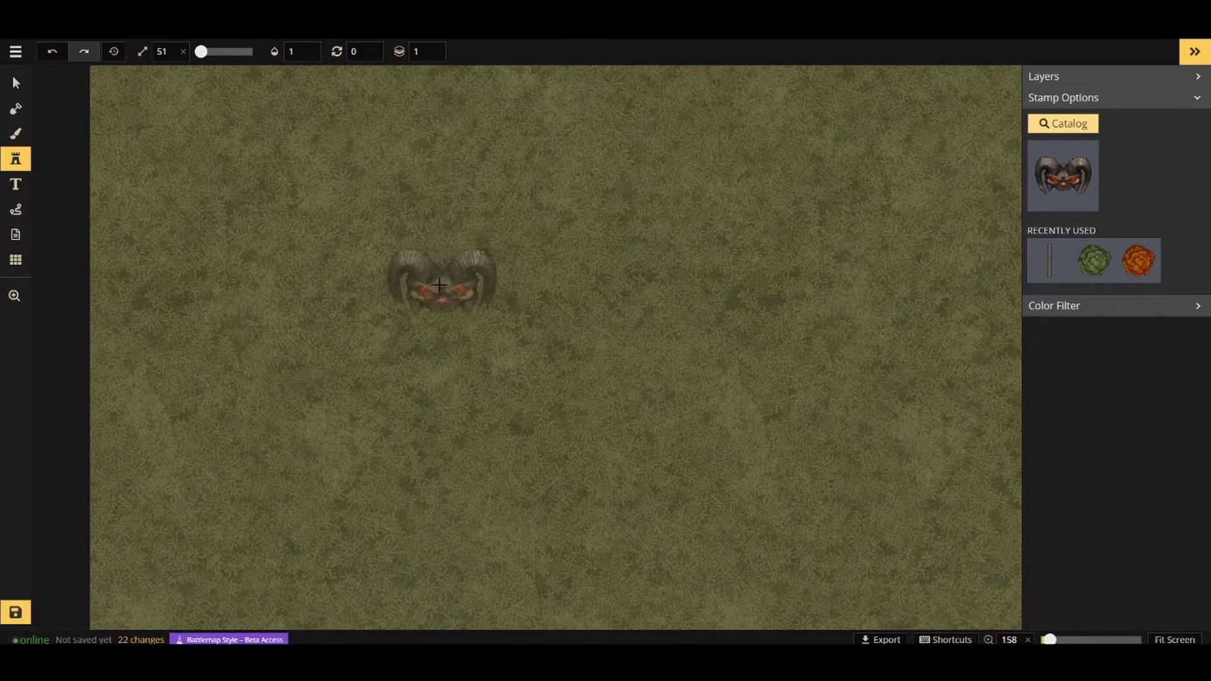
left_click(445, 265)
left_click_drag(500, 230, 772, 57)
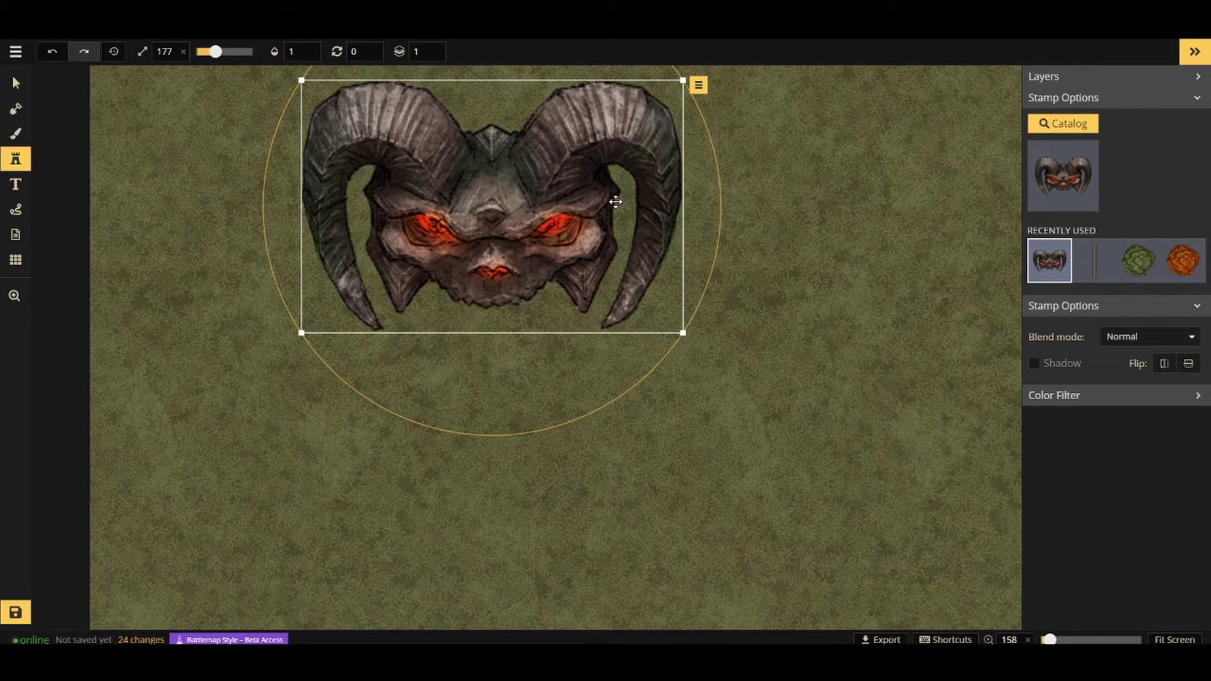
left_click_drag(616, 202, 984, 235)
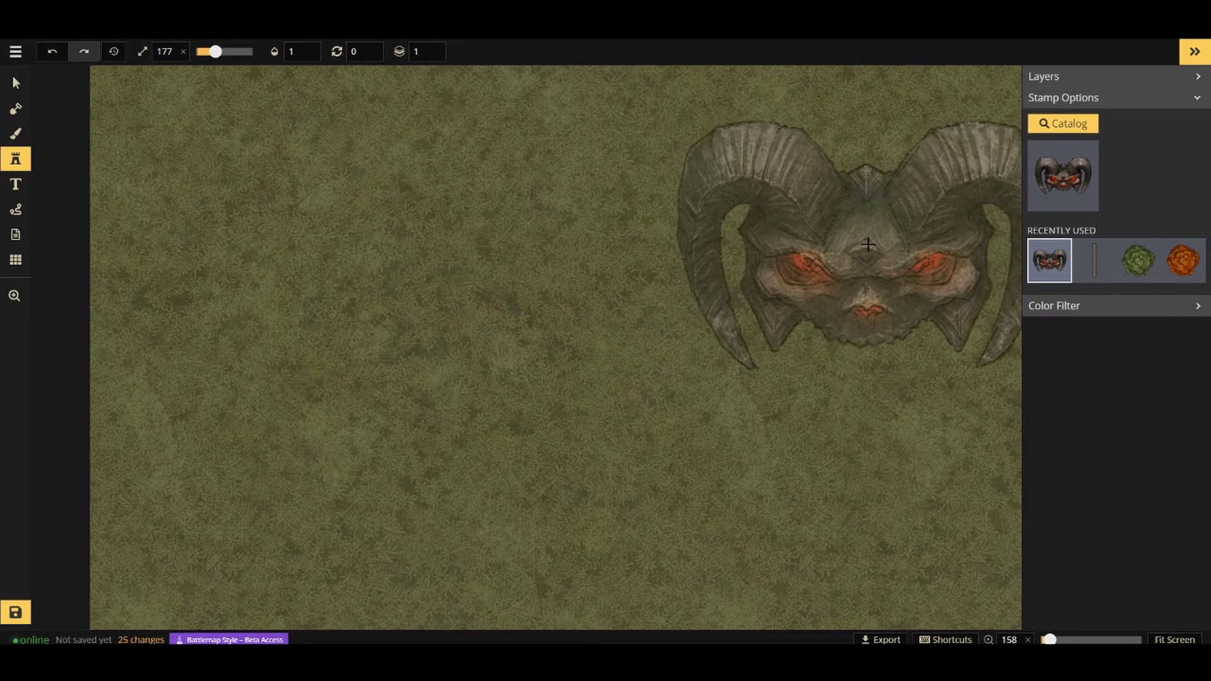
- Place variant 3/4 of the silver nameplate with blue gems from the stamp catalog near the map's upper-right corner
left_click(1063, 123)
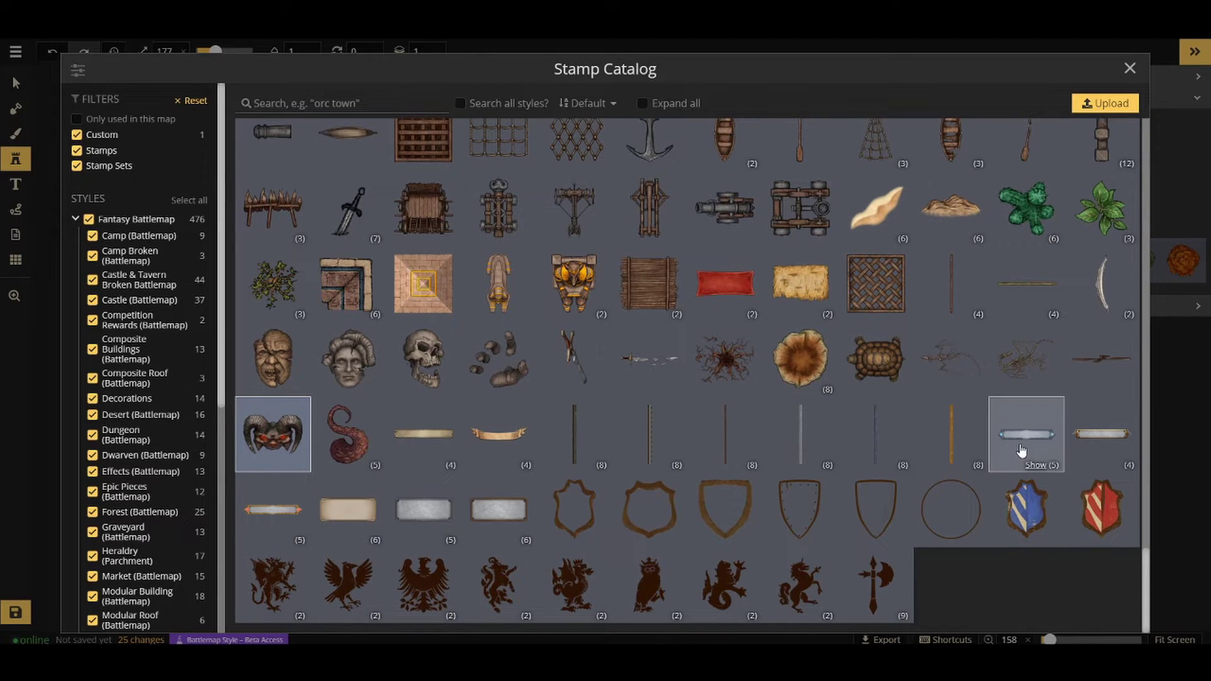
left_click(1110, 465)
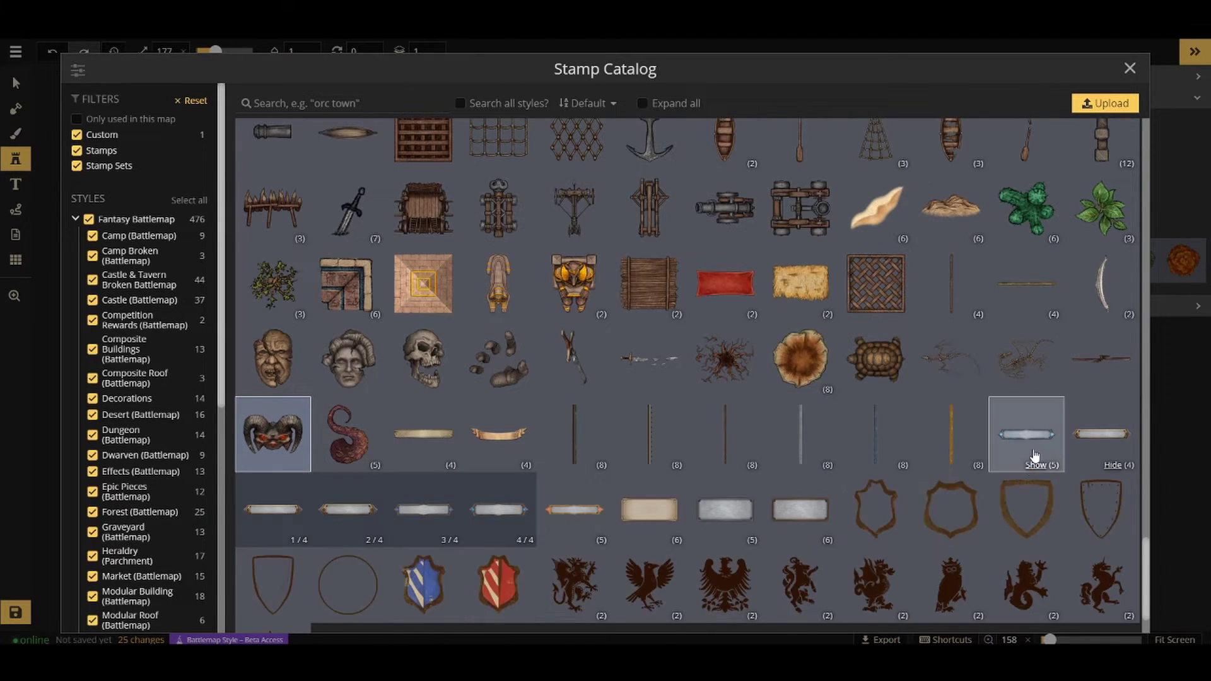
left_click(421, 516)
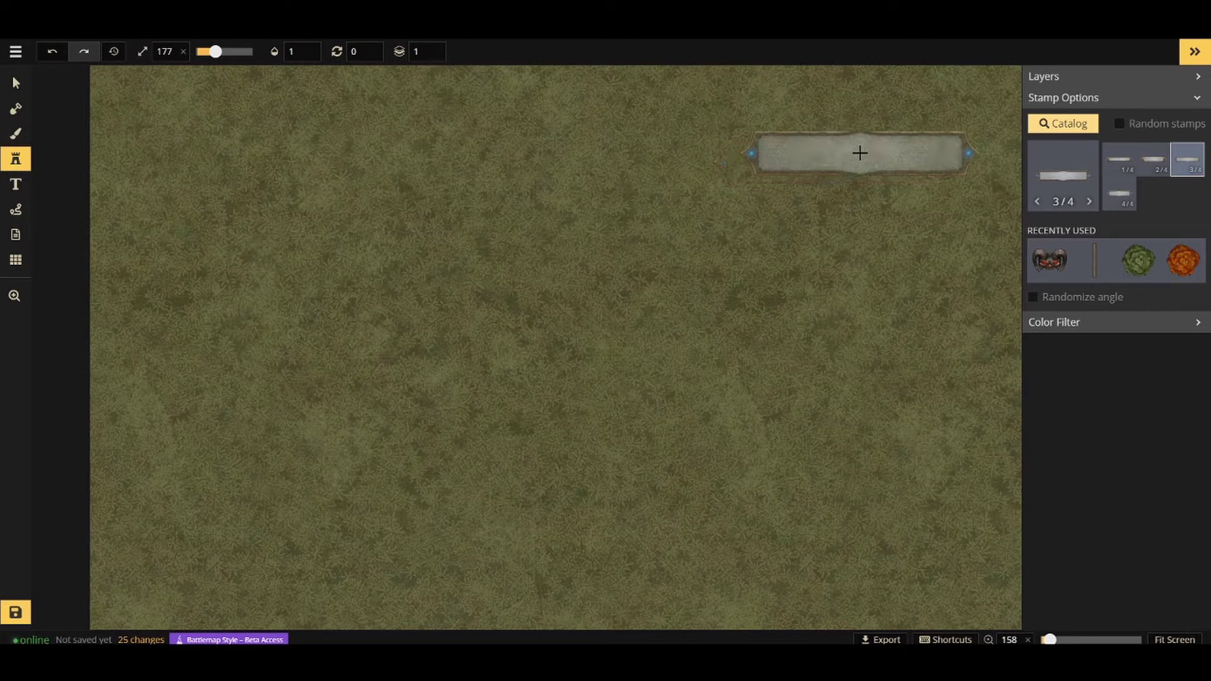
left_click(862, 148)
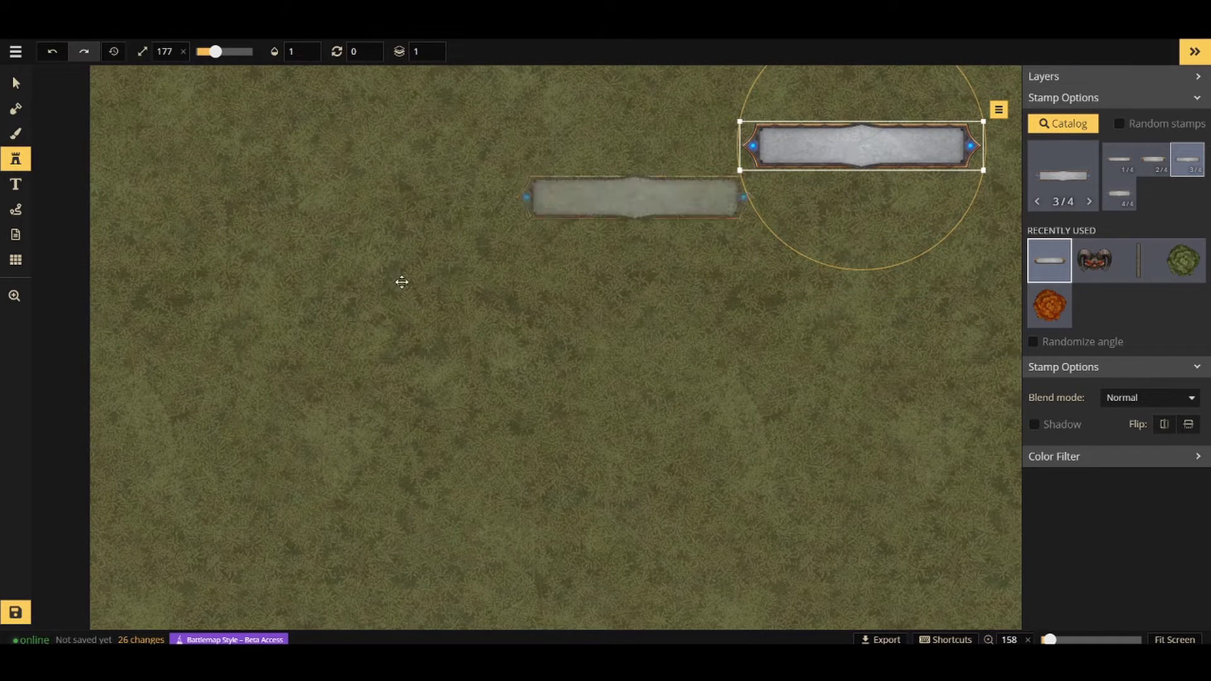
- Add a text label reading "The Brotherhood" over the silver nameplate
left_click(16, 184)
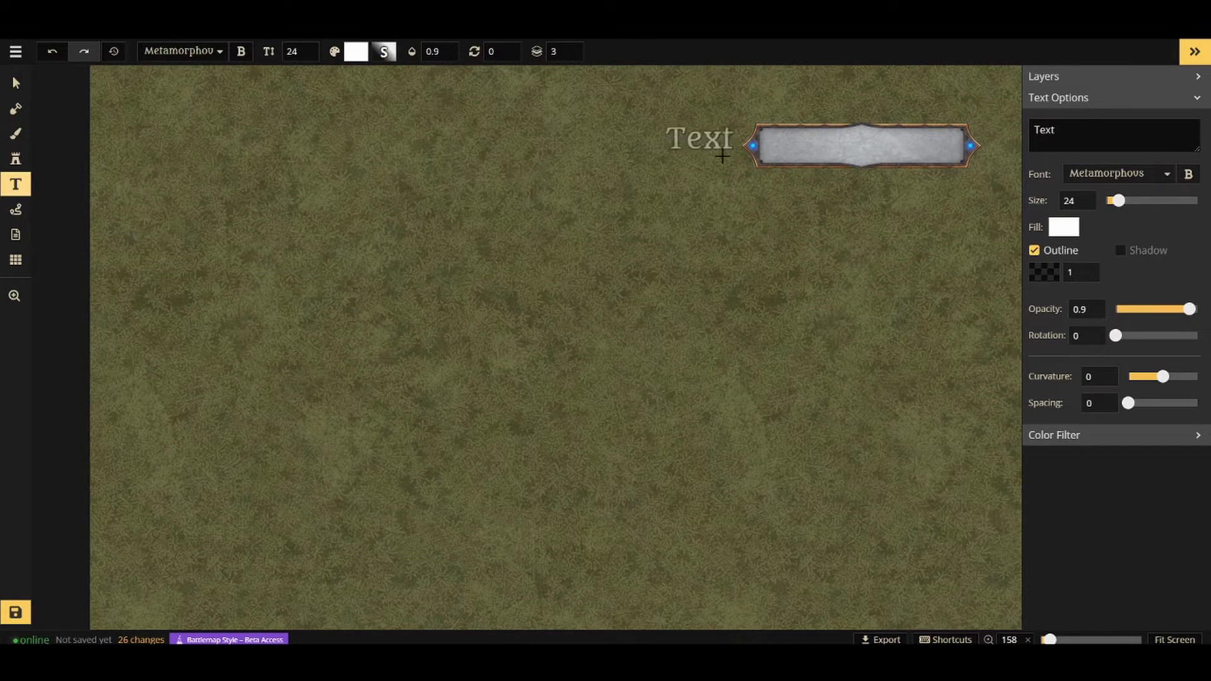
left_click(854, 153)
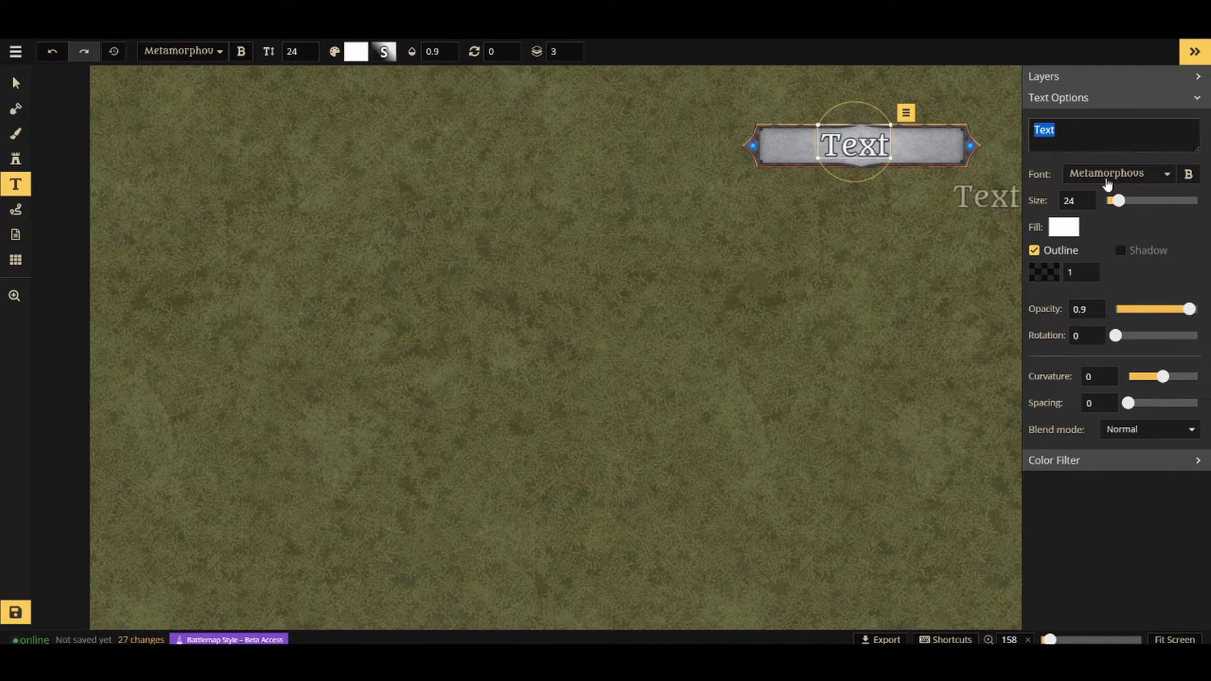
key("BackSpace")
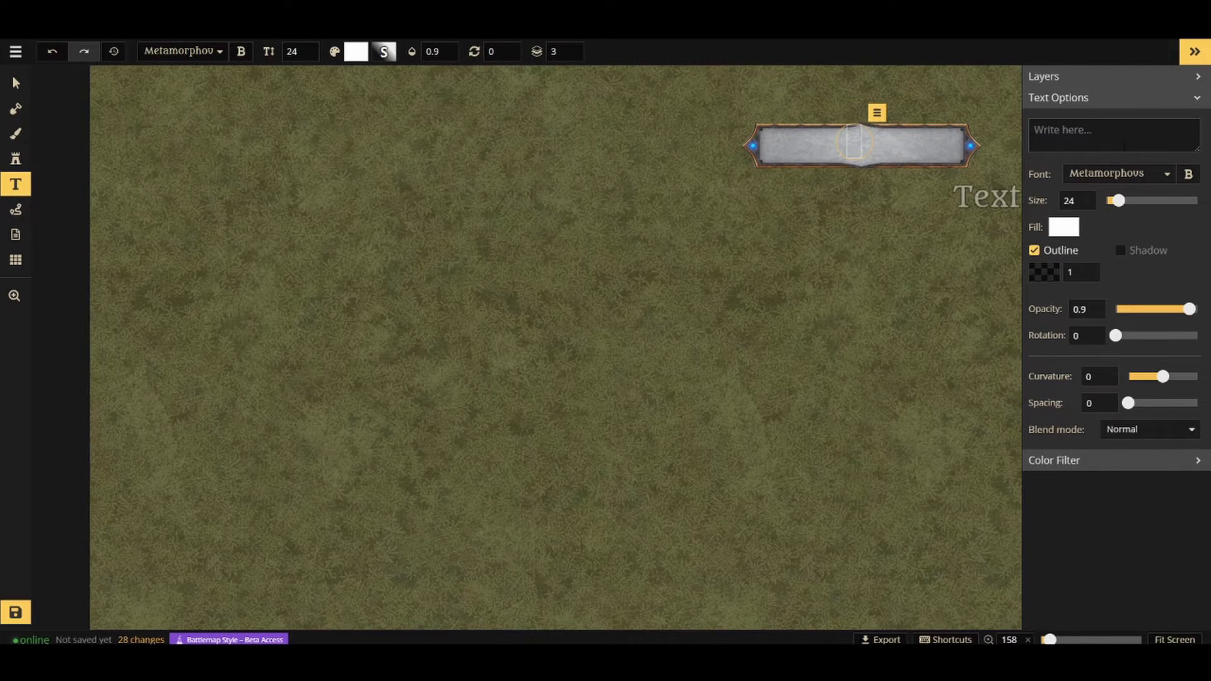
type("The ")
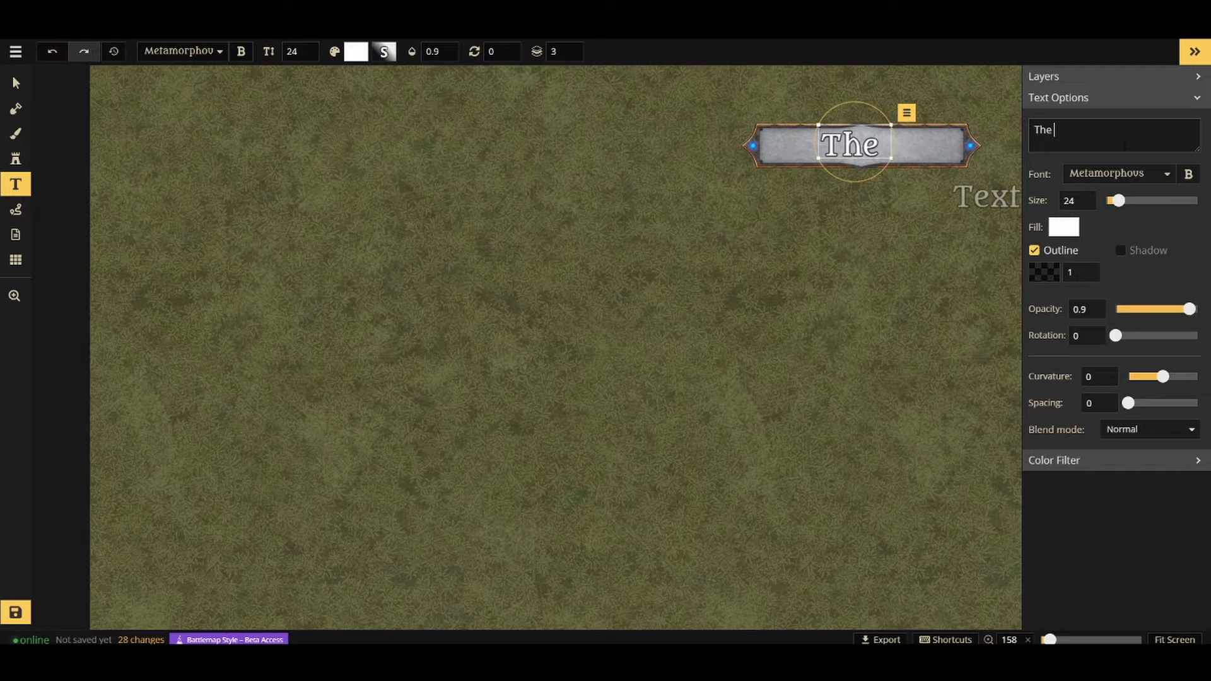
type("Brotherhood")
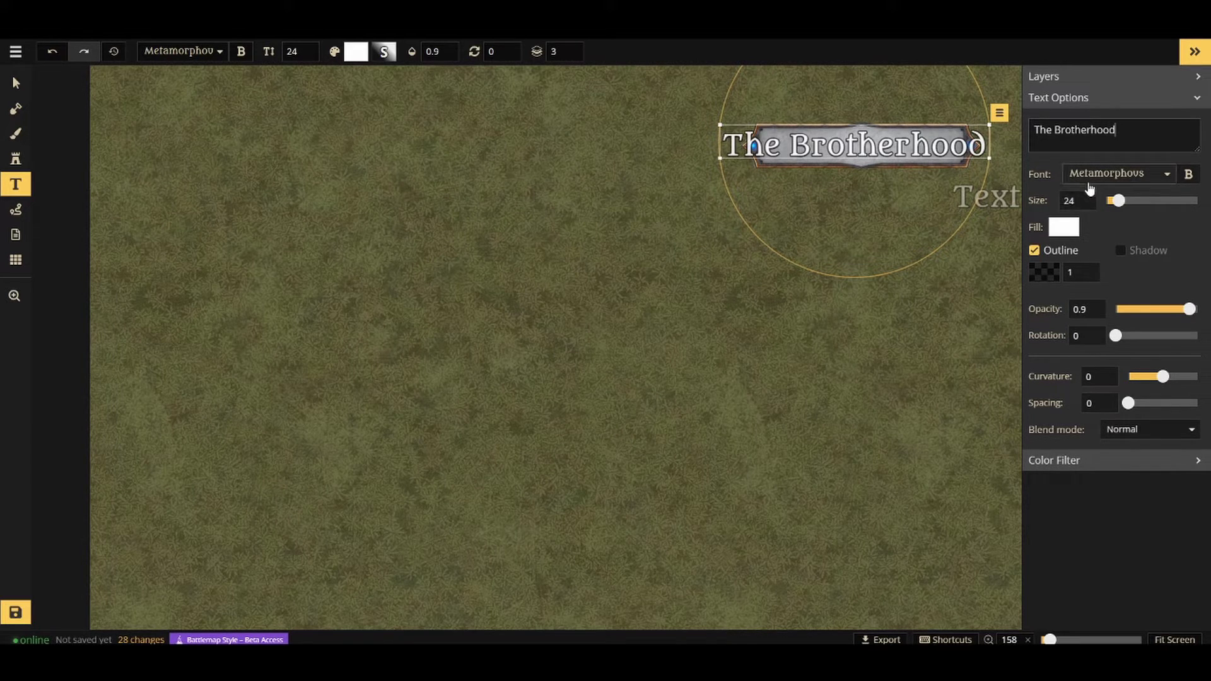
- Reduce the label's text size to 16 and set its font to Caesar Dressing
left_click_drag(1118, 200, 1113, 201)
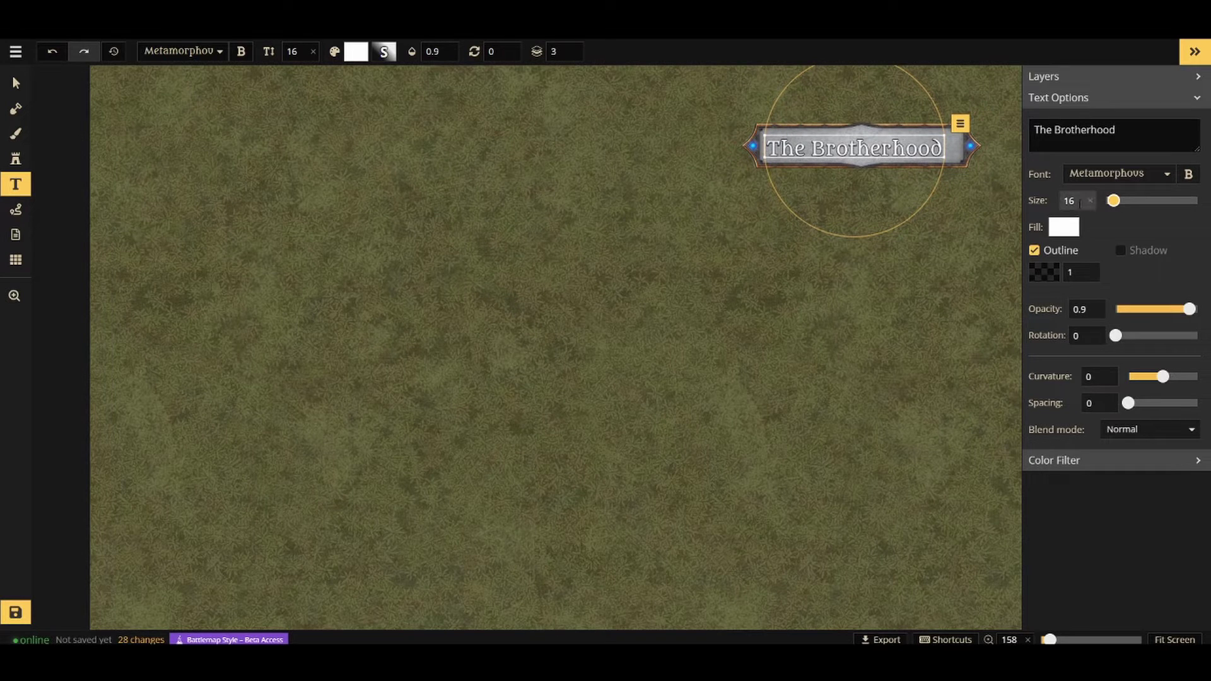
left_click(1105, 177)
scroll(1129, 271, "down", 3)
scroll(1129, 271, "down", 3)
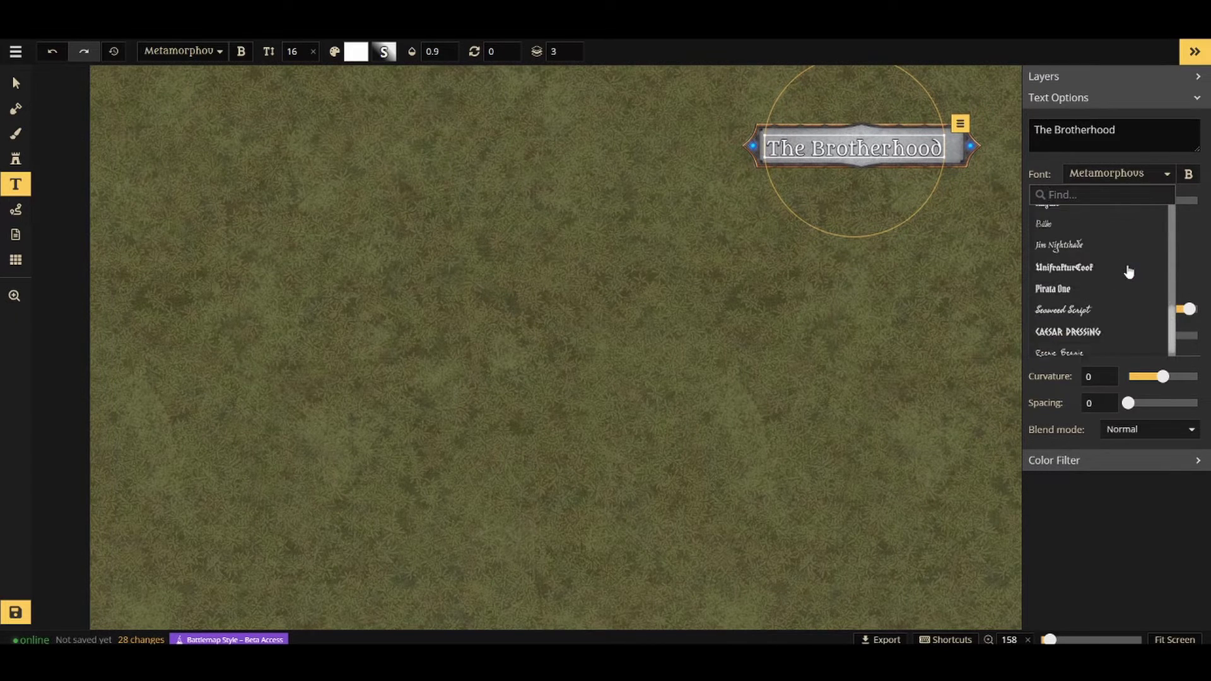
left_click(1085, 328)
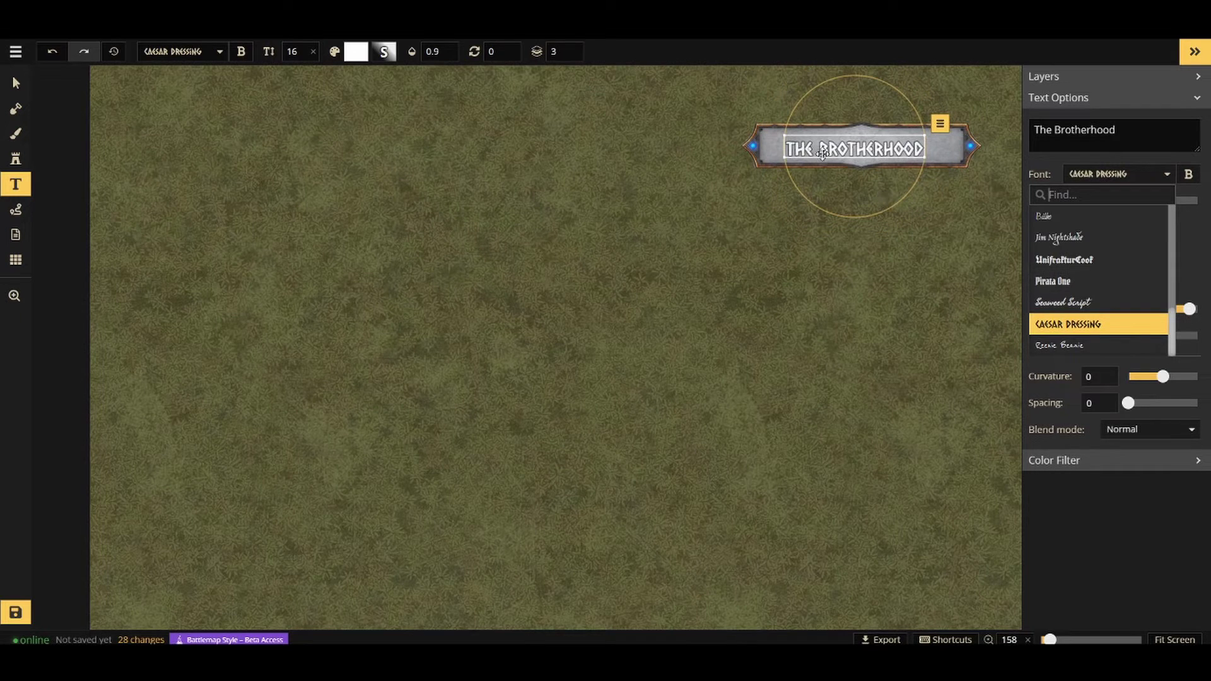
- Try the Cinzel Decorative font on the label and switch it to Uncial Antiqua
scroll(1073, 281, "up", 4)
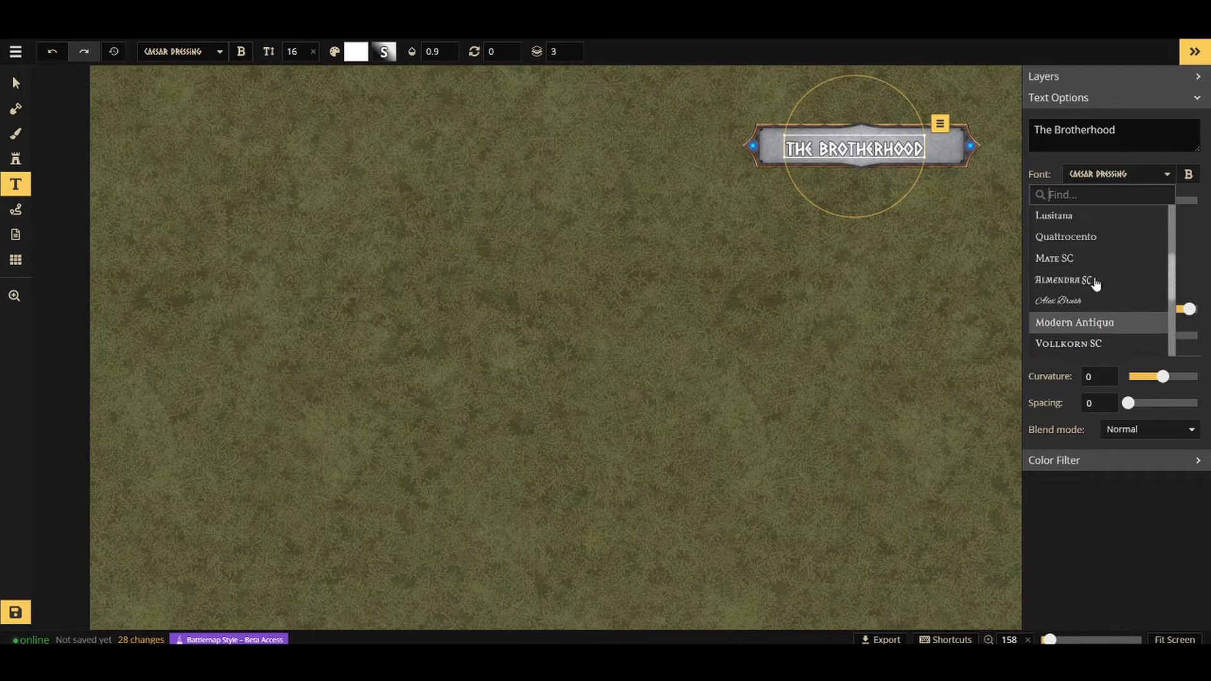
scroll(1072, 297, "up", 3)
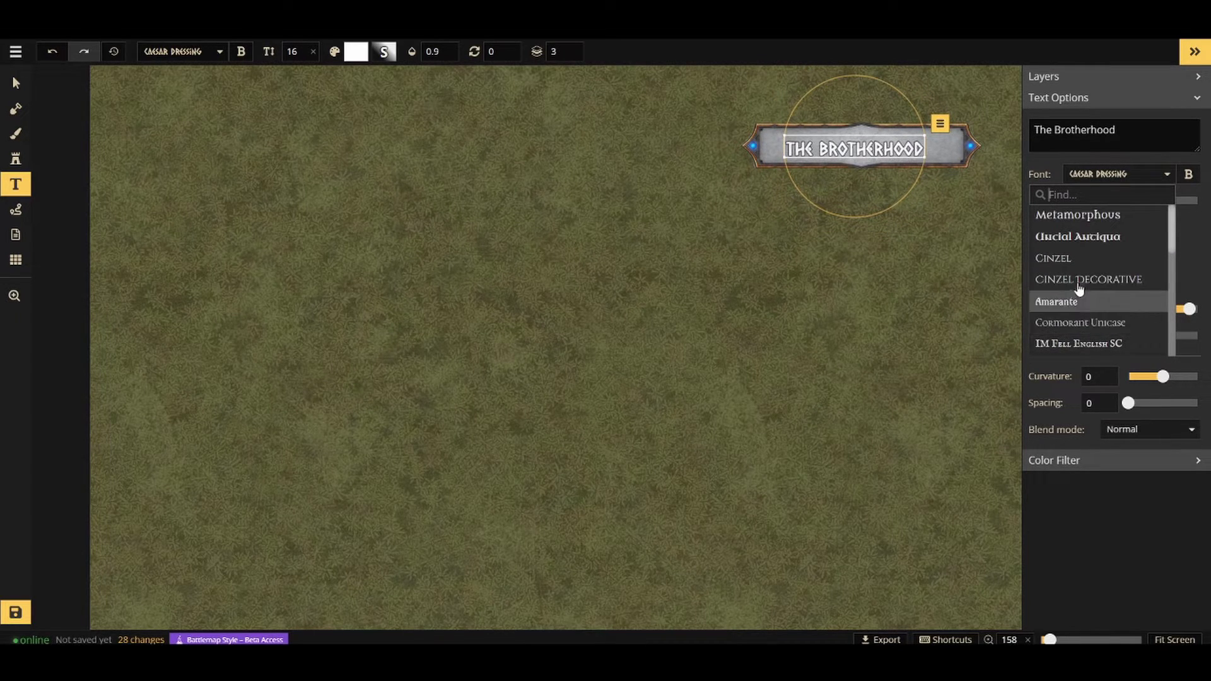
left_click(1072, 280)
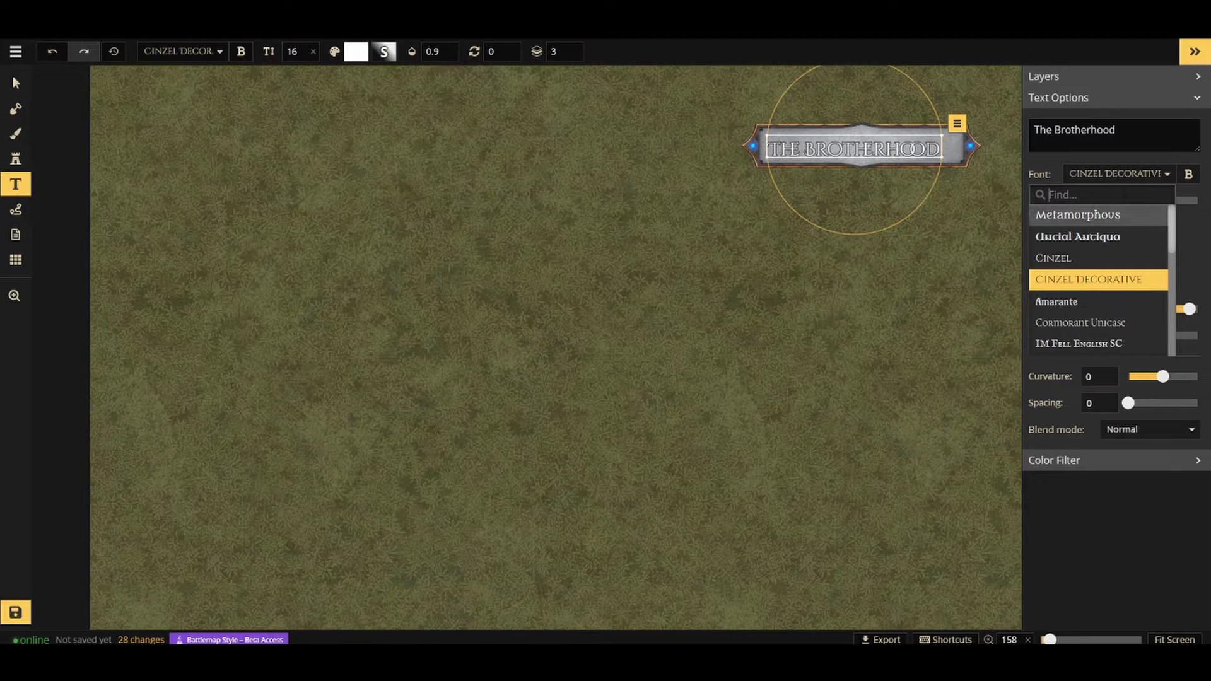
left_click(1101, 239)
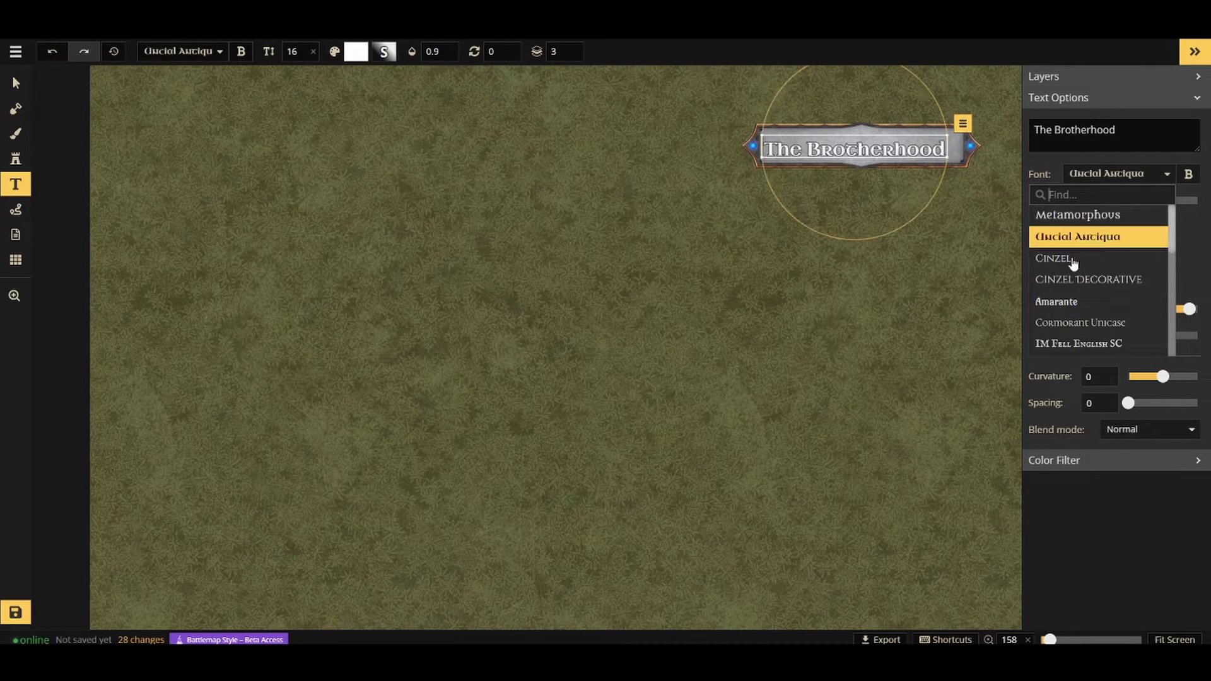
left_click(1161, 237)
- Set the label's fill color to bright red
left_click(1070, 232)
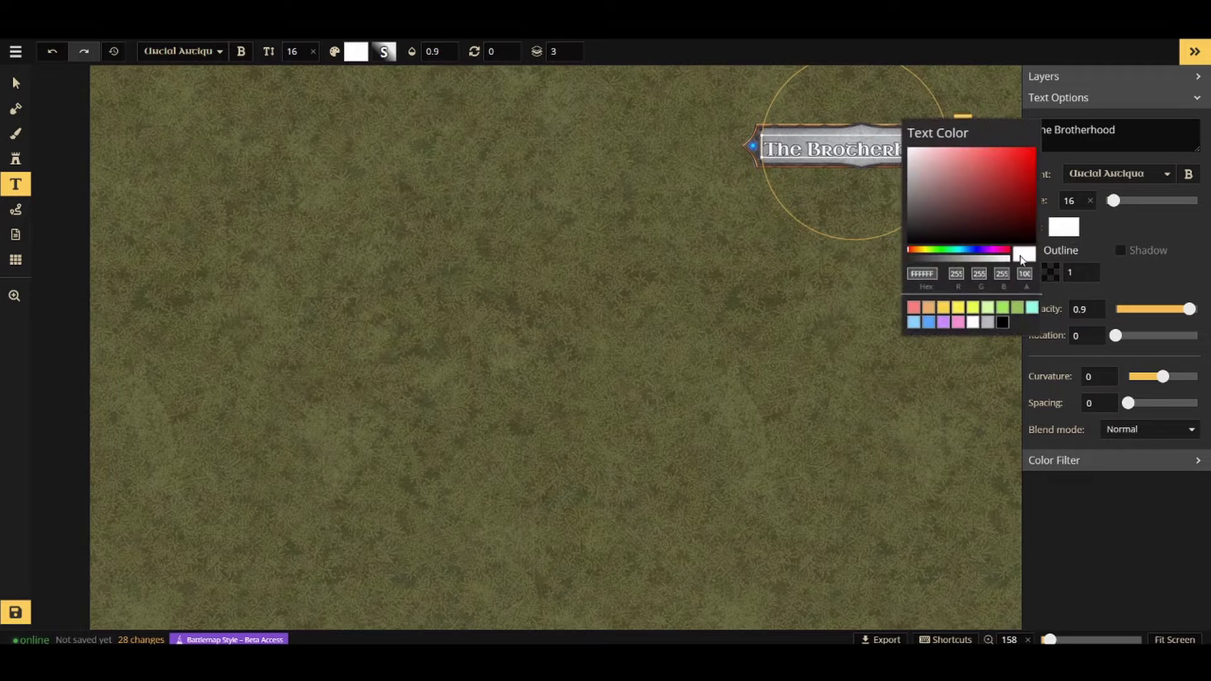
left_click_drag(1024, 220, 1036, 150)
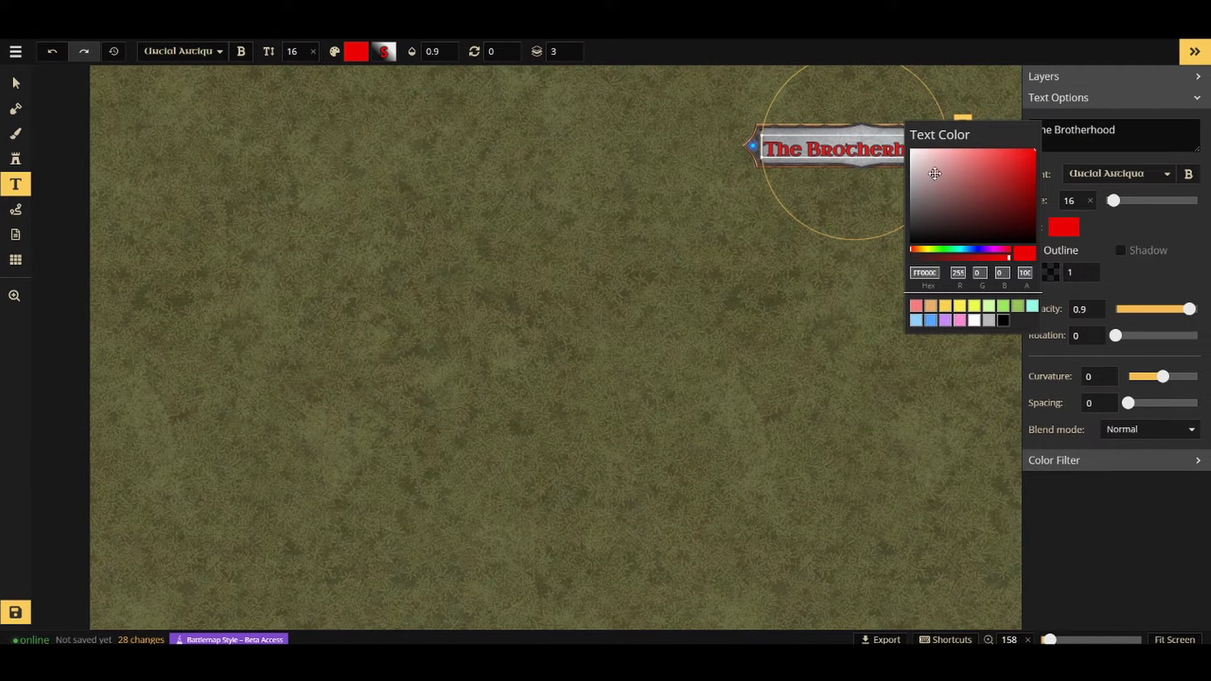
left_click(1187, 260)
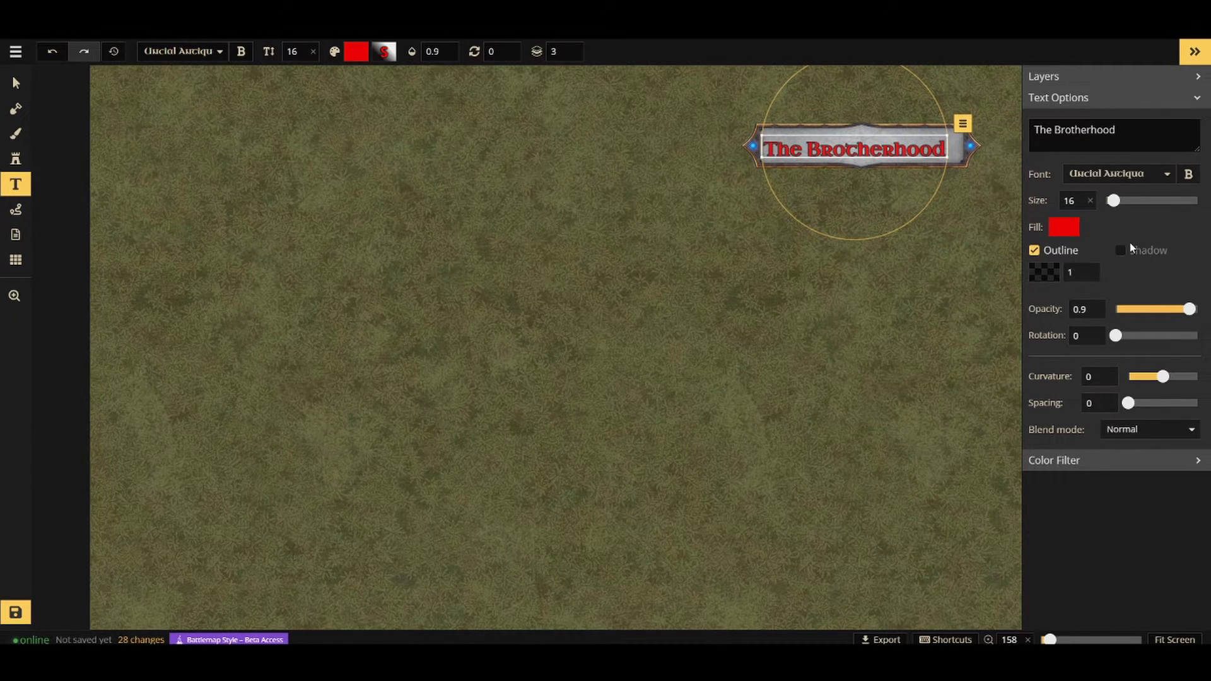
- Toggle the label's shadow and outline on and off to compare them, leaving only the outline enabled
left_click(1123, 251)
left_click(1124, 251)
left_click(1122, 251)
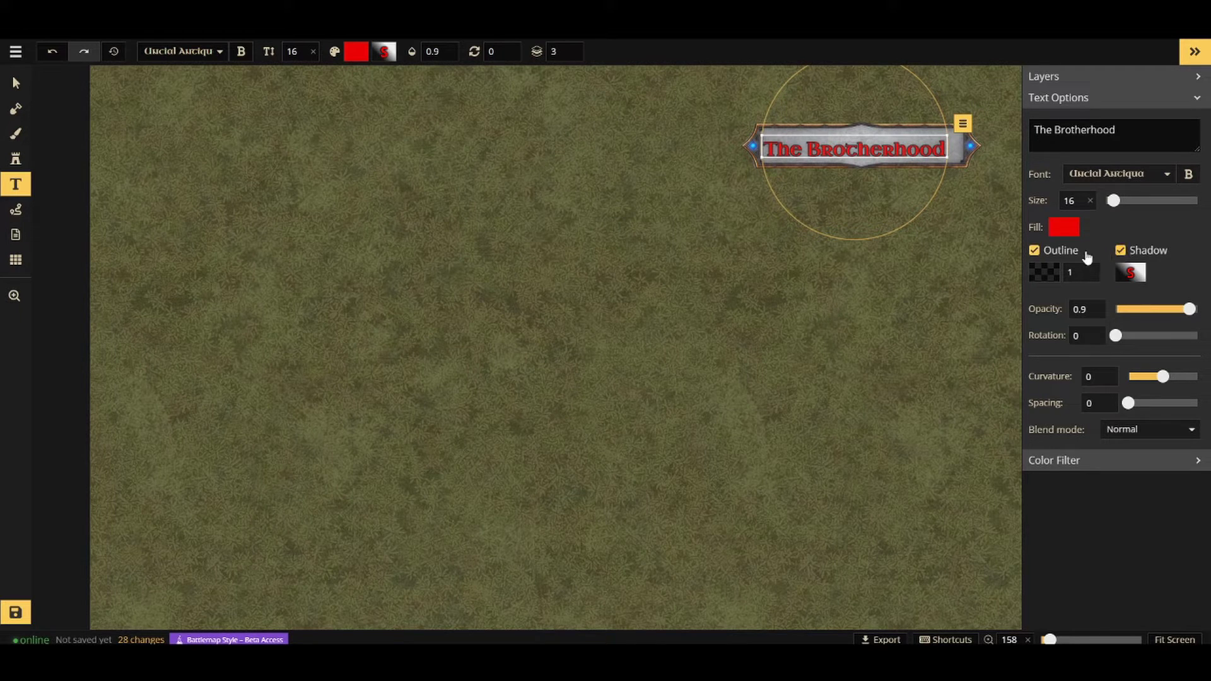
left_click(1123, 253)
left_click(1048, 256)
left_click(1048, 256)
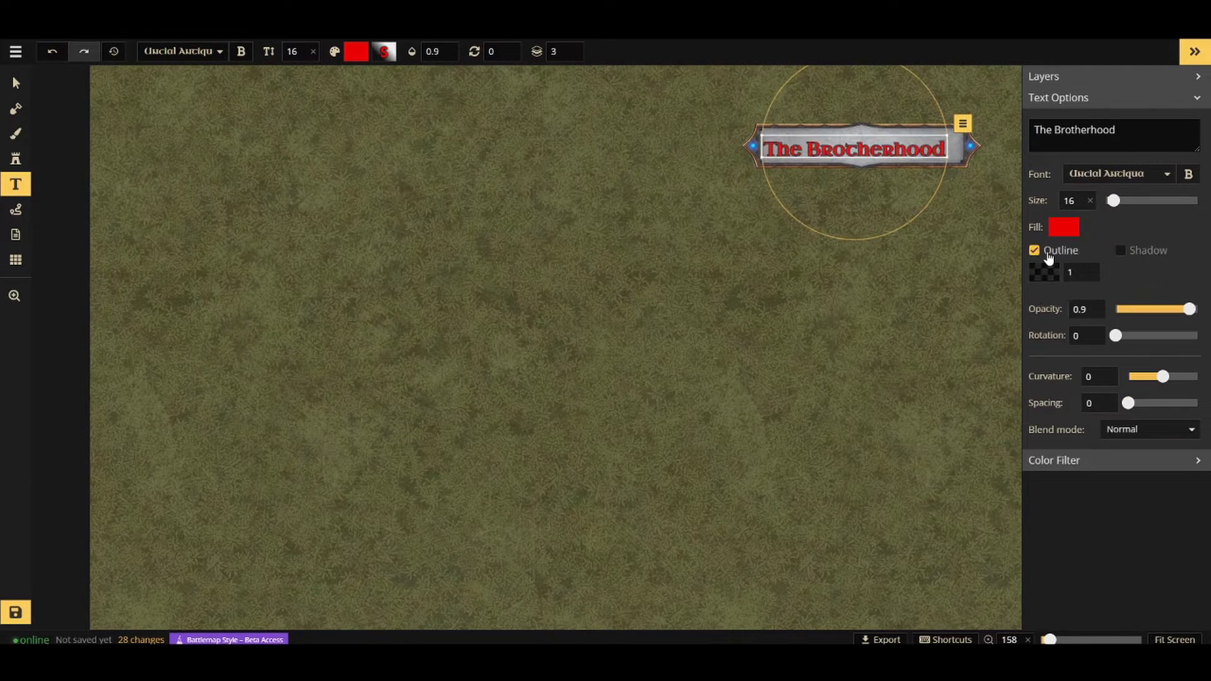
left_click(1049, 256)
left_click(1048, 256)
- Curve the label's text with a curvature of -44 and check the blend mode options, keeping Normal
mouse_move(1144, 382)
left_mouse_down()
mouse_move(1181, 377)
mouse_move(1143, 376)
mouse_move(1158, 377)
left_mouse_up()
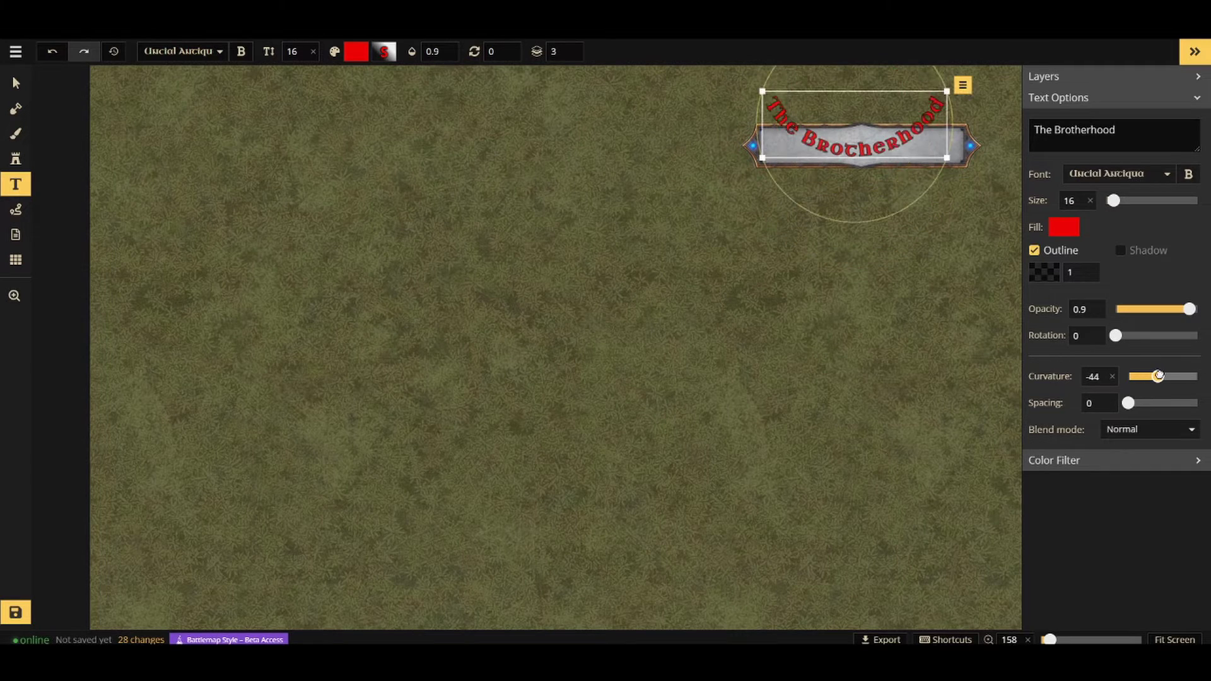
left_click(1125, 435)
left_click(1127, 436)
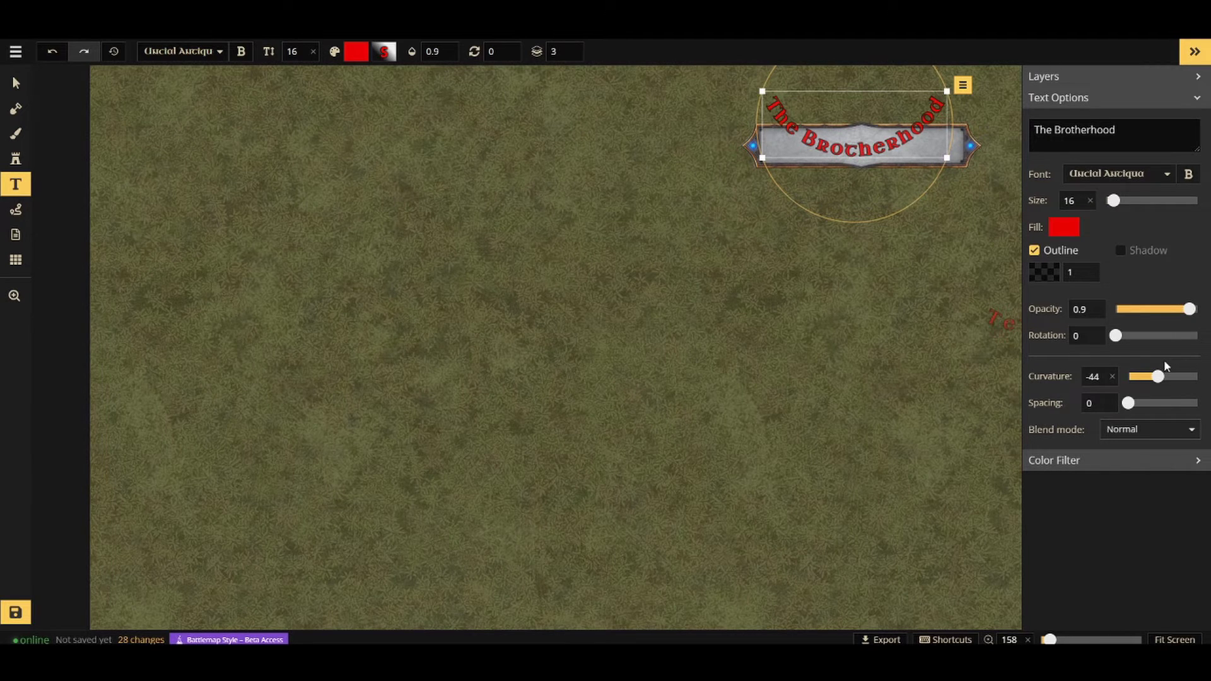
- Undo the label and nameplate additions until only the grass remains on the map
key("ctrl+z")
key("ctrl+z")
key("ctrl+z")
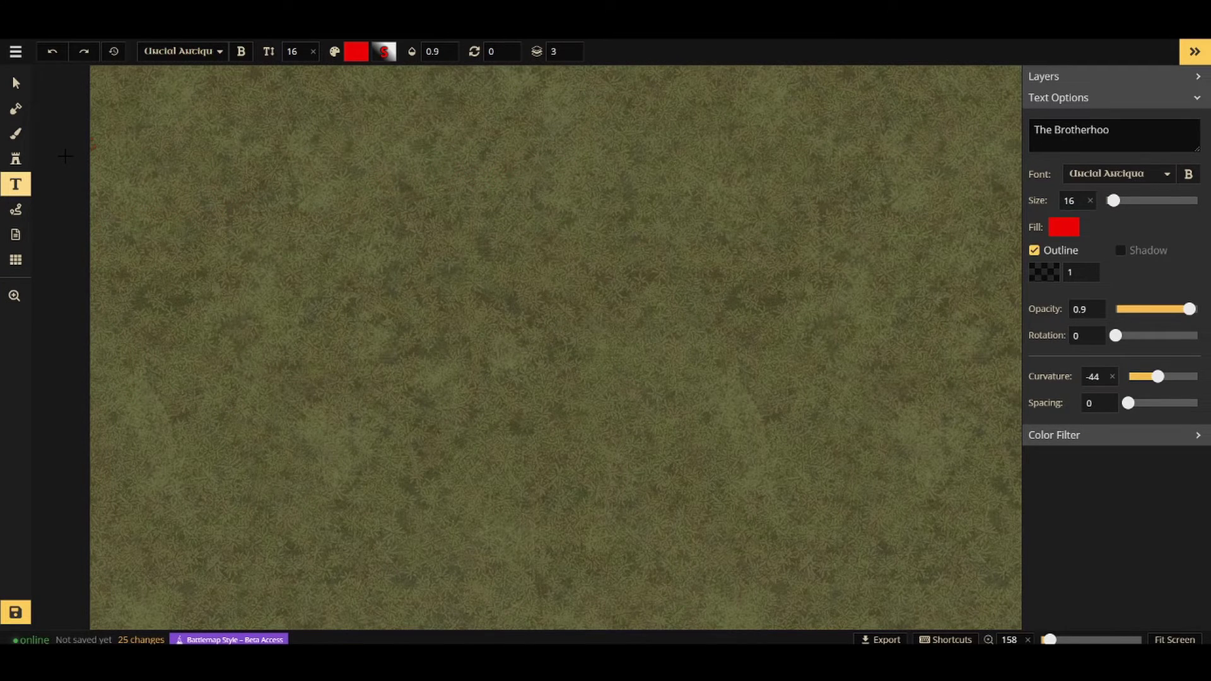
- Show the map grid, try the hexagonal shape, and set it to square cells with a size of 18
left_click(16, 263)
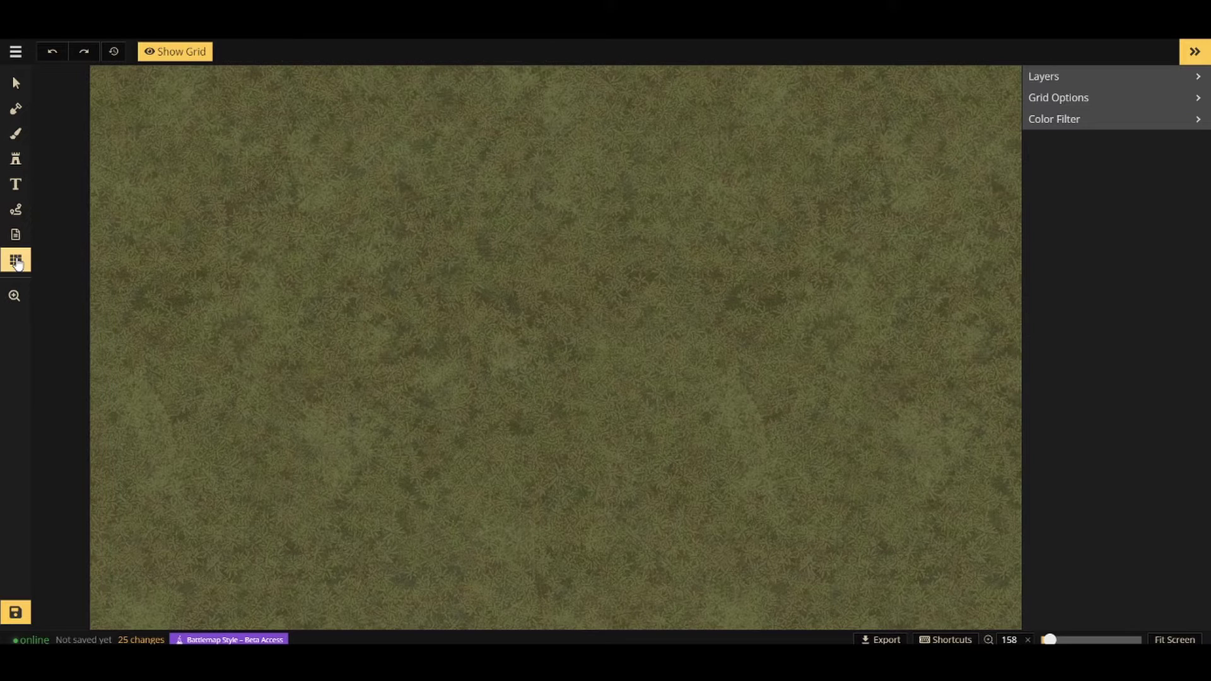
left_click(164, 53)
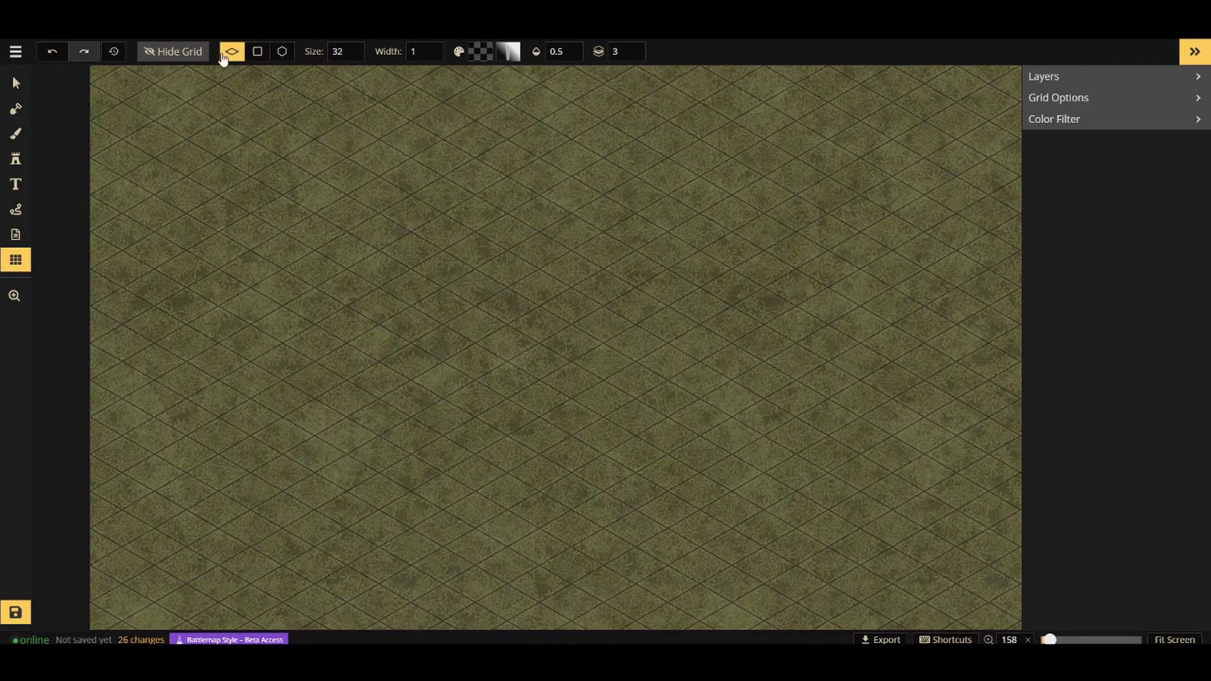
left_click(259, 53)
left_click(282, 51)
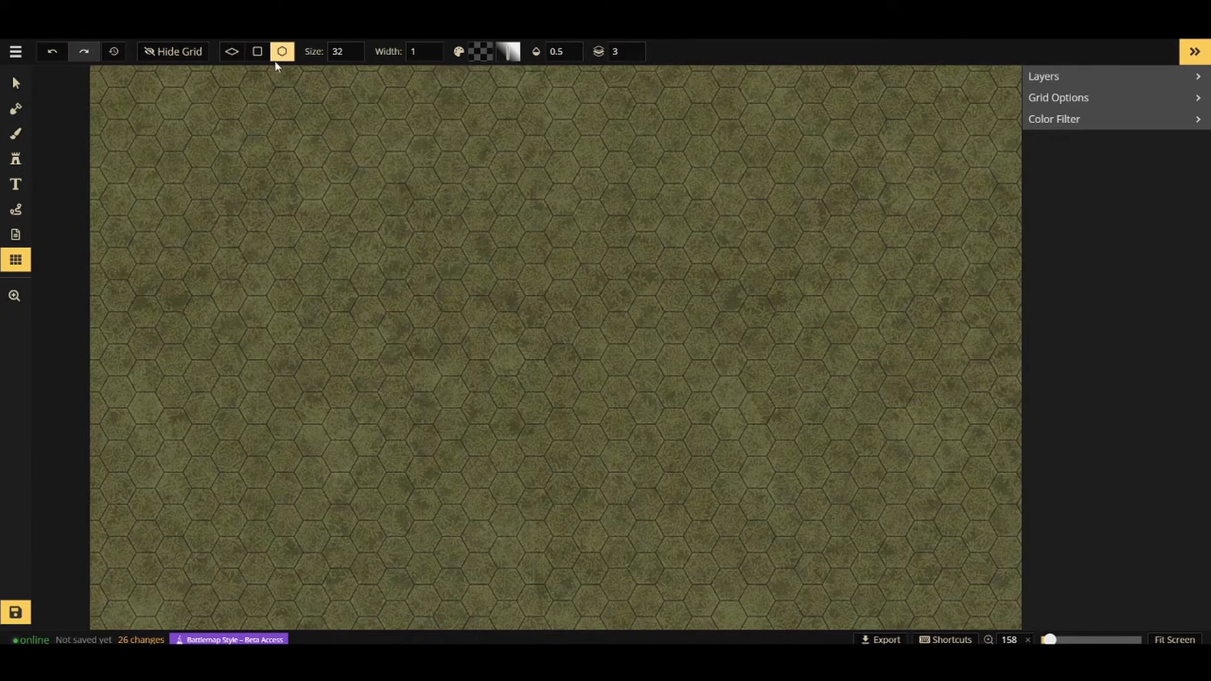
left_click(258, 51)
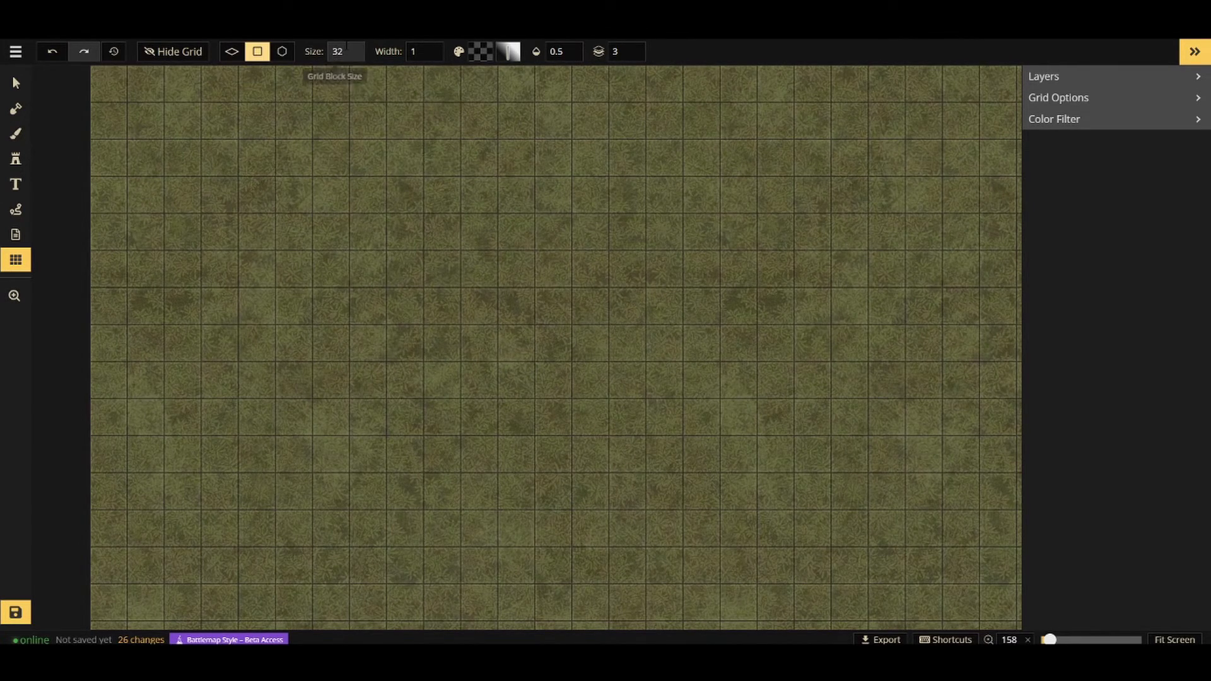
left_click(337, 52)
left_click_drag(303, 106, 296, 109)
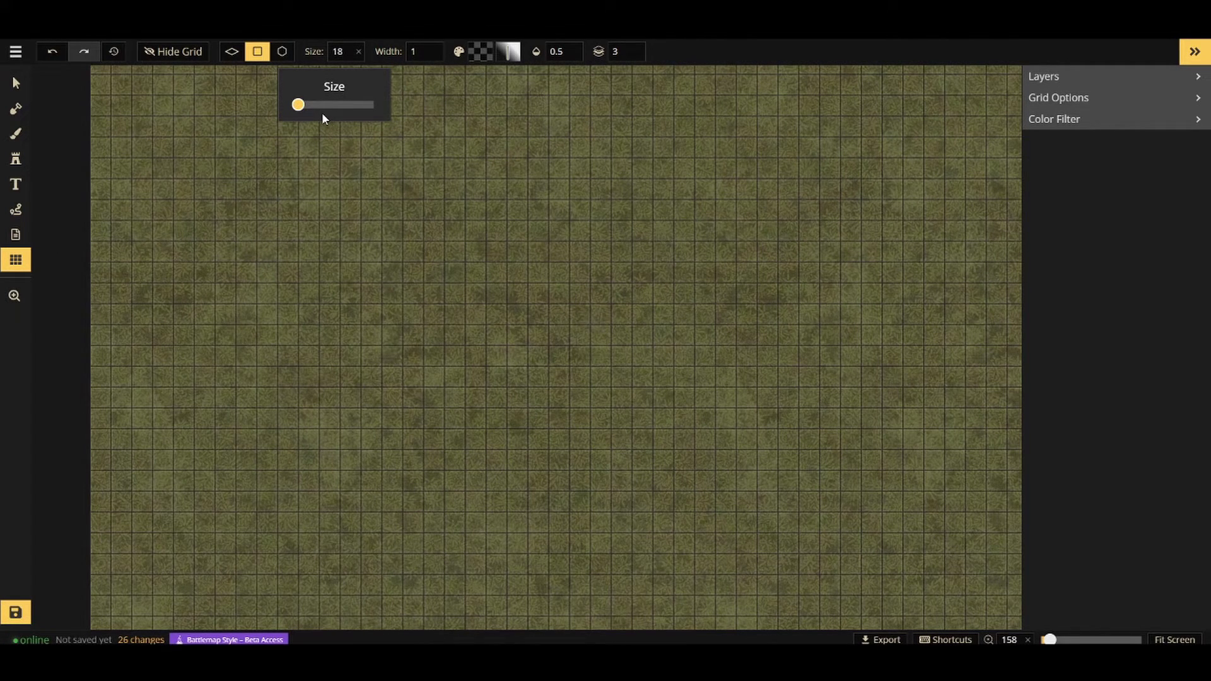
- Set the grid's cell size to 48 and its line width to 0.1
left_click_drag(298, 105, 332, 105)
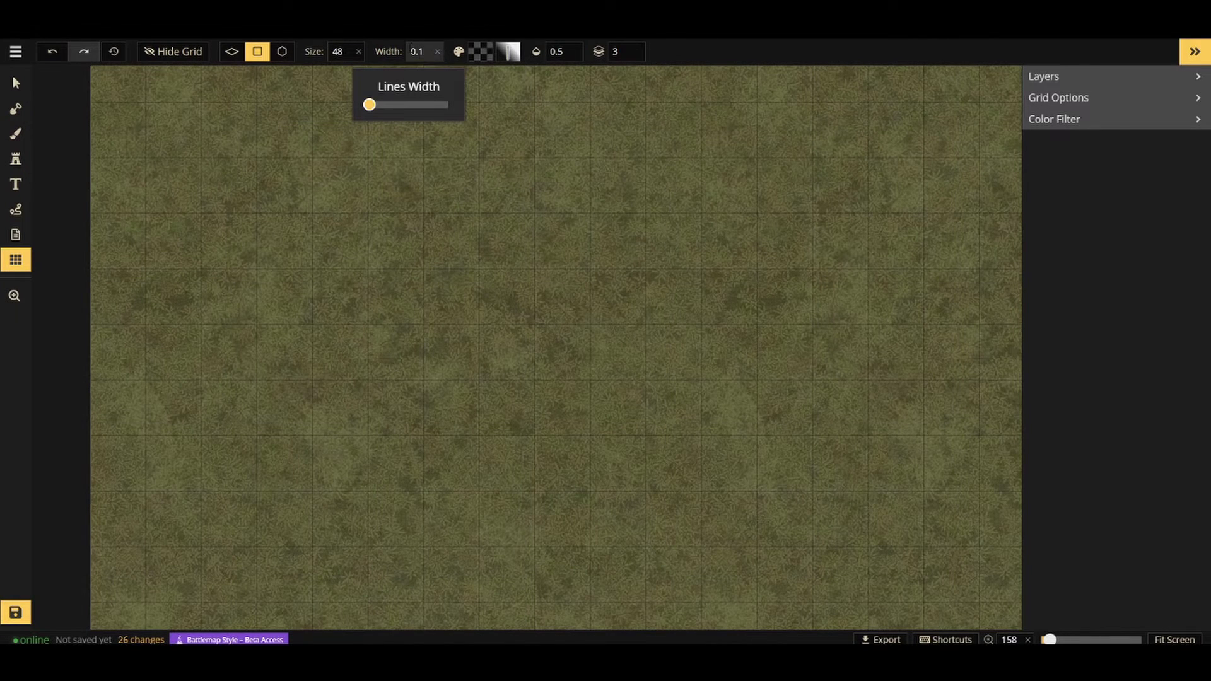
mouse_move(369, 104)
left_mouse_down()
mouse_move(458, 113)
mouse_move(310, 113)
mouse_move(382, 104)
mouse_move(369, 105)
left_mouse_up()
- Try pure red for the grid lines, and settle on the muted red B16E6E at 50 alpha
left_click(481, 52)
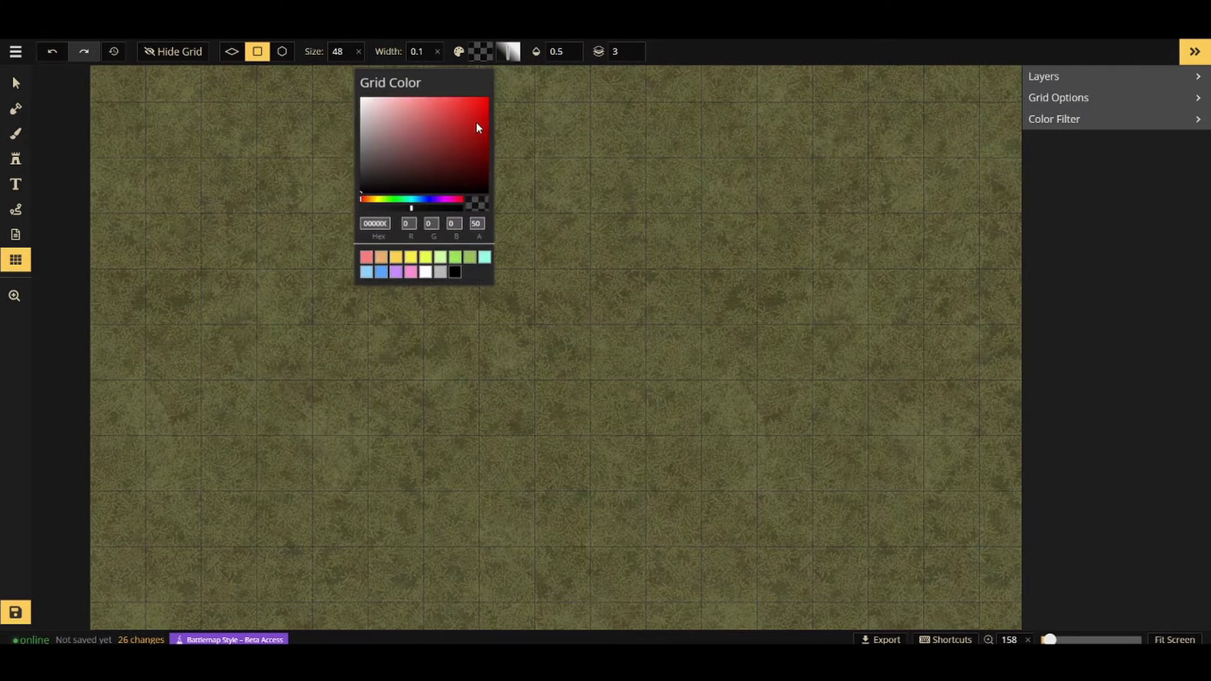
left_click_drag(472, 116, 514, 84)
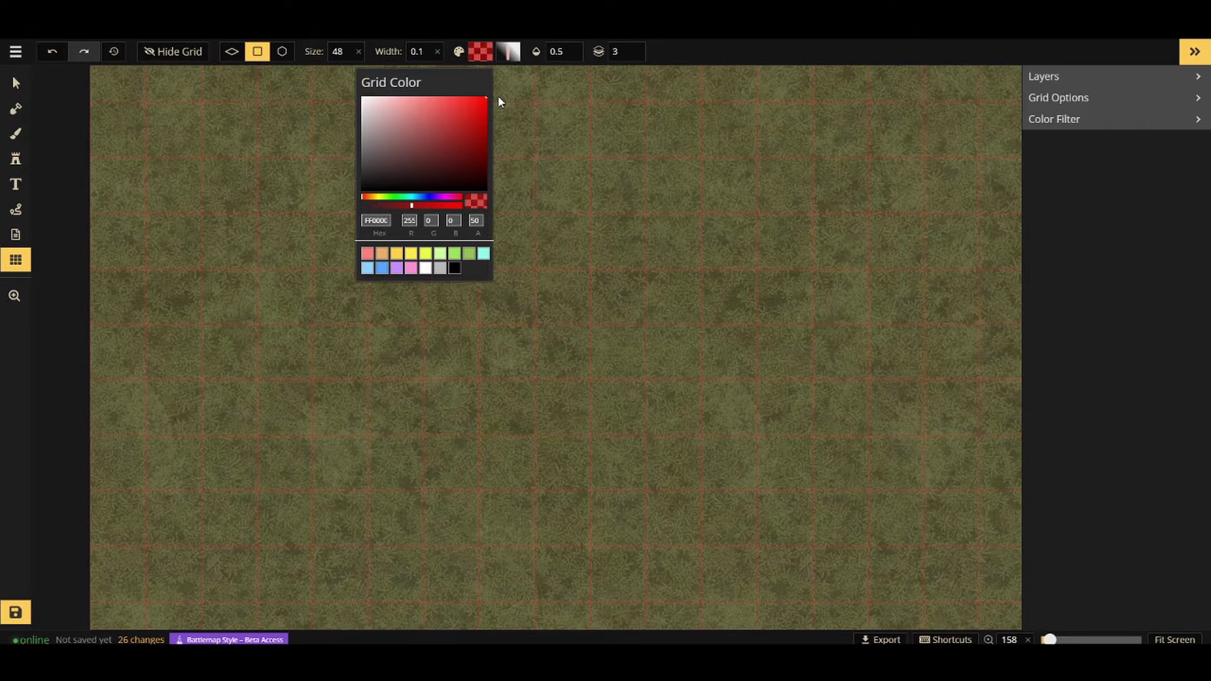
left_click_drag(415, 108, 342, 213)
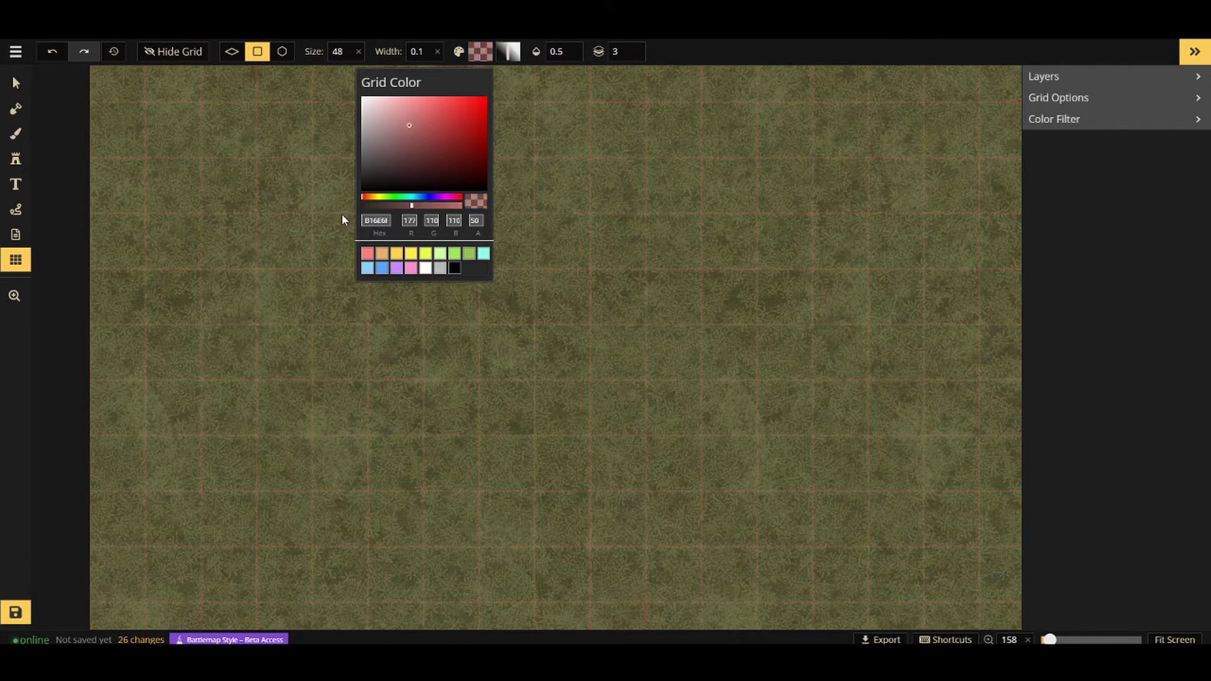
- Adjust the grid's opacity and the shadow of its lines
left_click(561, 51)
mouse_move(552, 105)
left_mouse_down()
mouse_move(609, 109)
mouse_move(485, 124)
mouse_move(615, 109)
mouse_move(549, 114)
left_mouse_up()
left_click(520, 55)
mouse_move(449, 106)
left_mouse_down()
mouse_move(489, 106)
mouse_move(459, 105)
left_mouse_up()
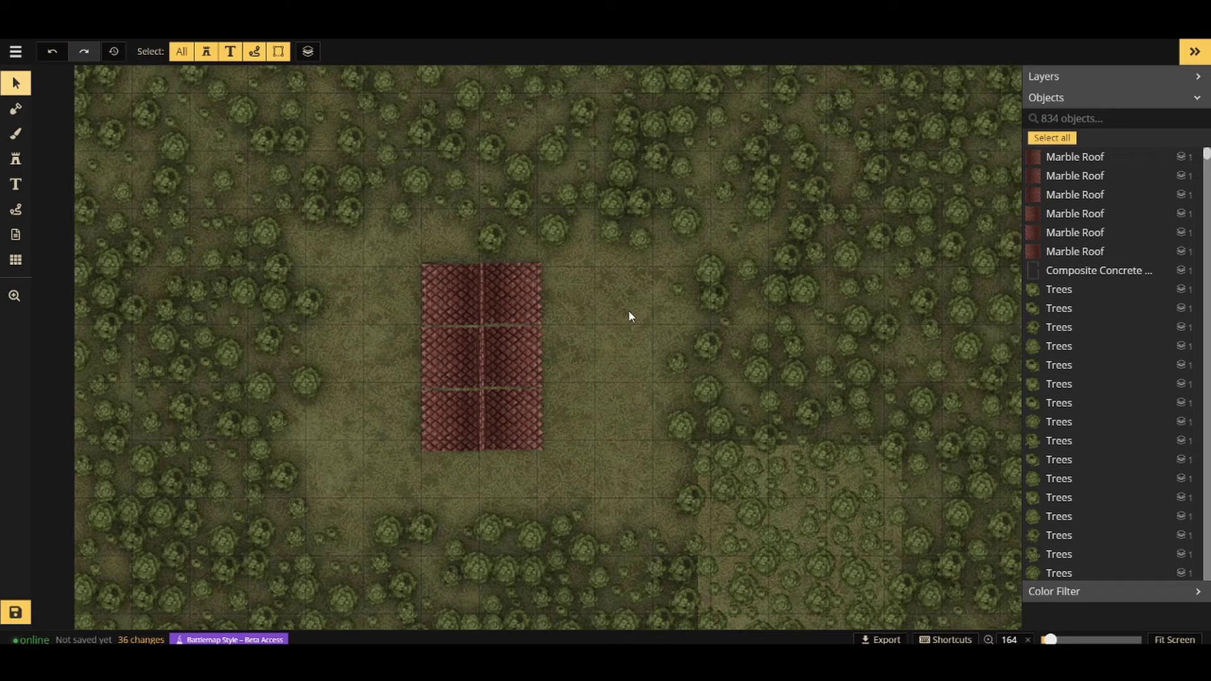
- Compare the available options of the mask, stamp, path, text and brush tools on the forest map
left_click(16, 114)
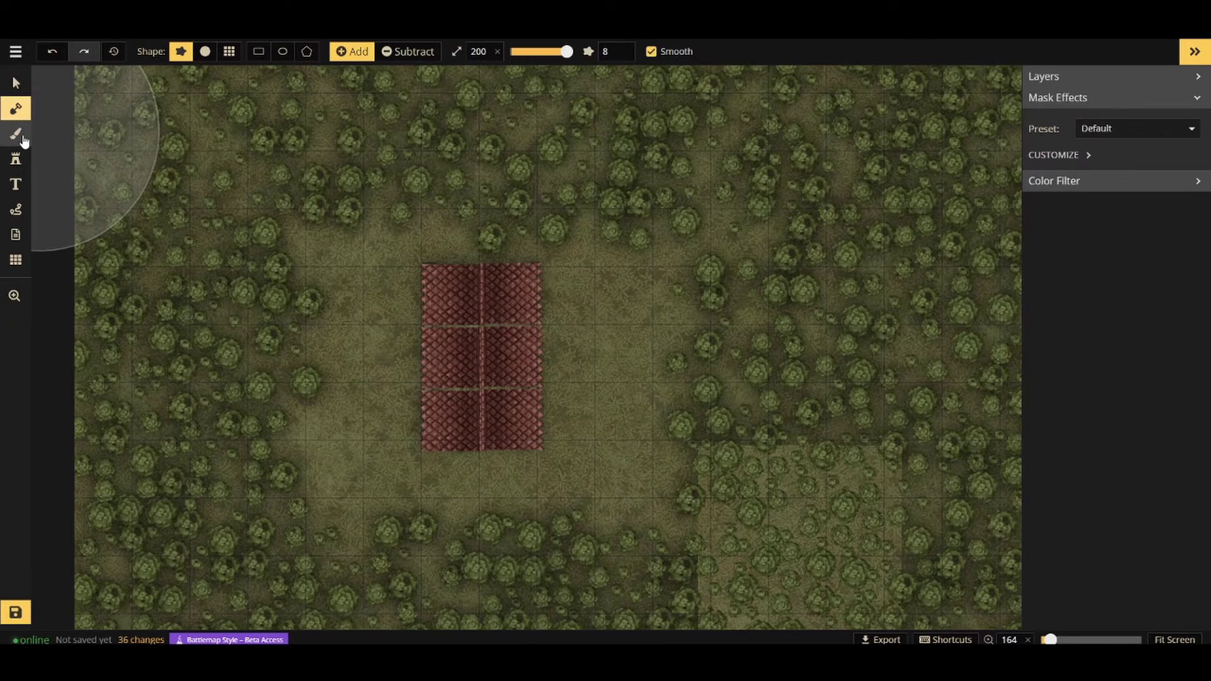
left_click(17, 143)
left_click(16, 159)
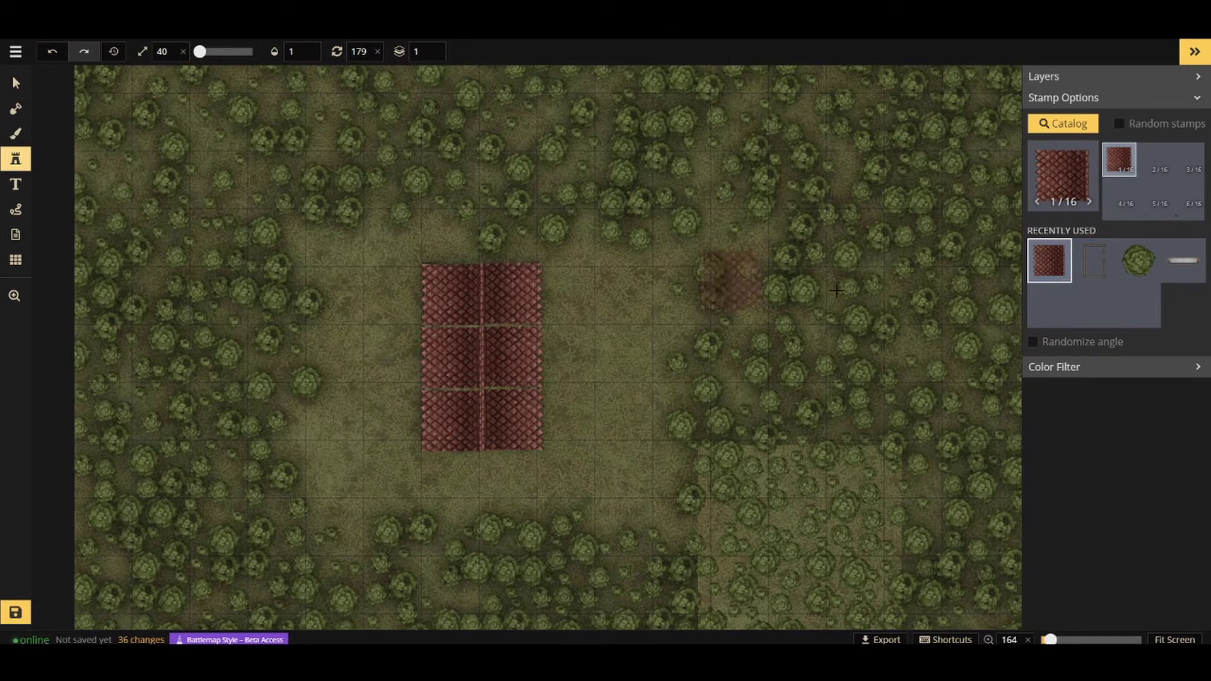
left_click(16, 209)
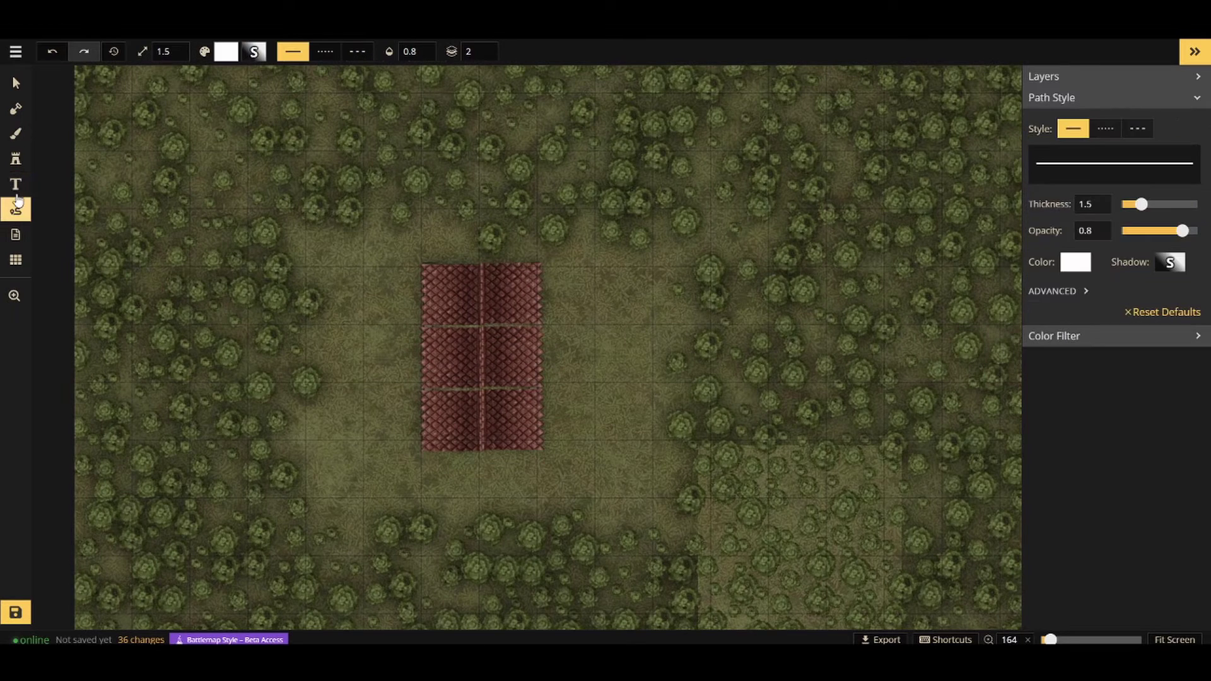
left_click(15, 181)
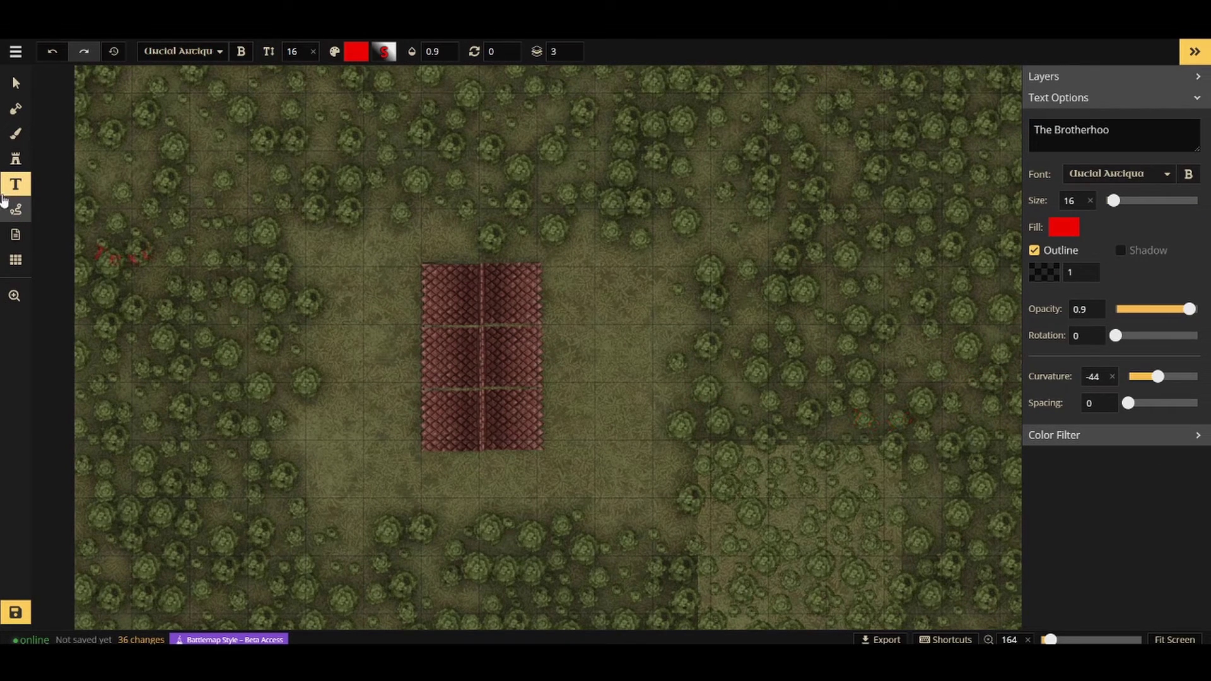
left_click(16, 134)
- Preview the color filter presets Saturation, Faded, Sharpness, Sepia, Grayscale and Winter on the forest map
left_click(1129, 328)
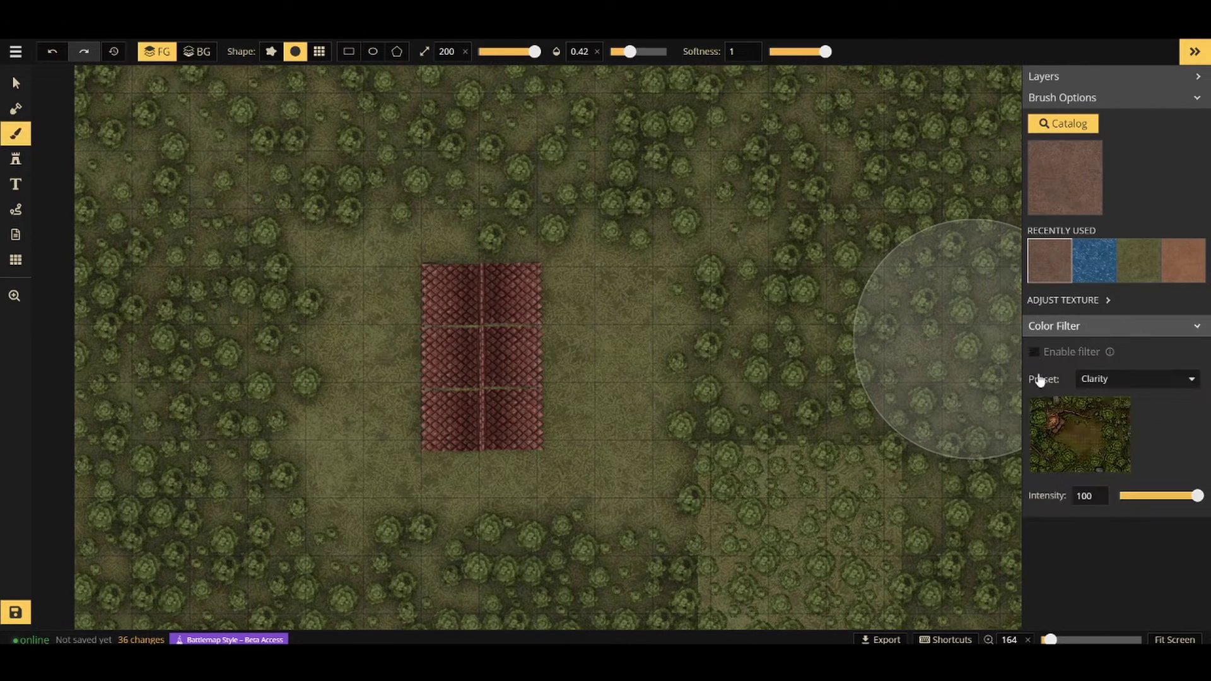
left_click(1114, 380)
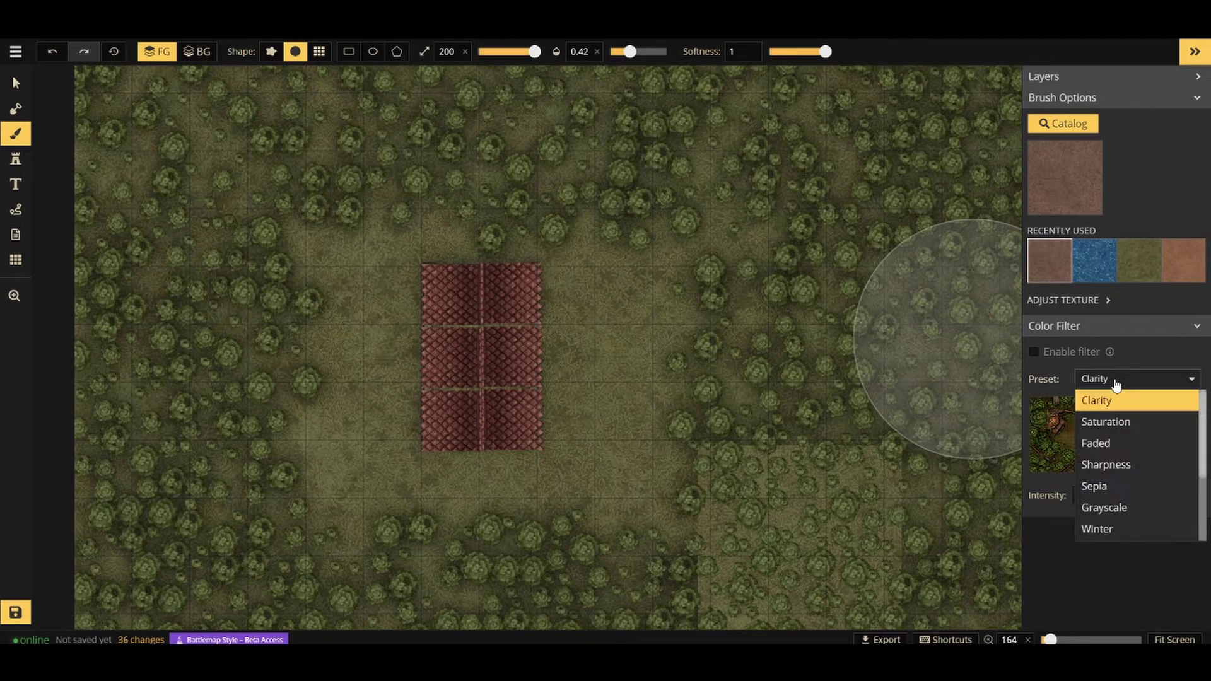
left_click(1115, 424)
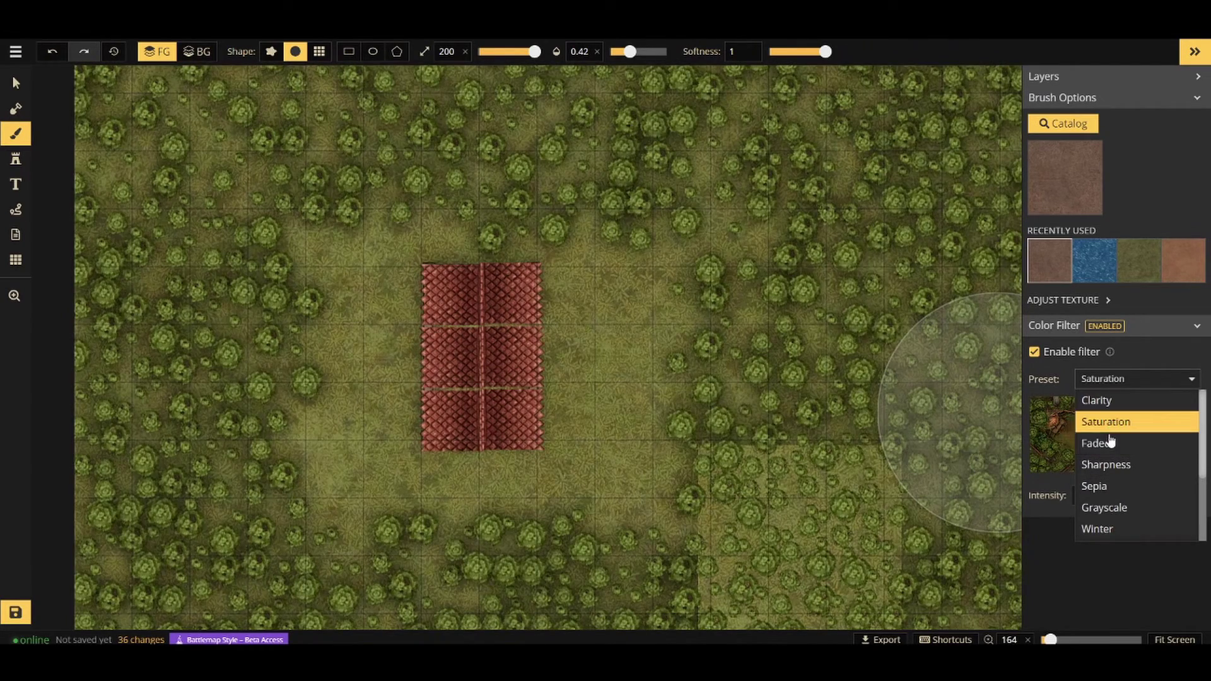
left_click(1105, 443)
left_click(1113, 470)
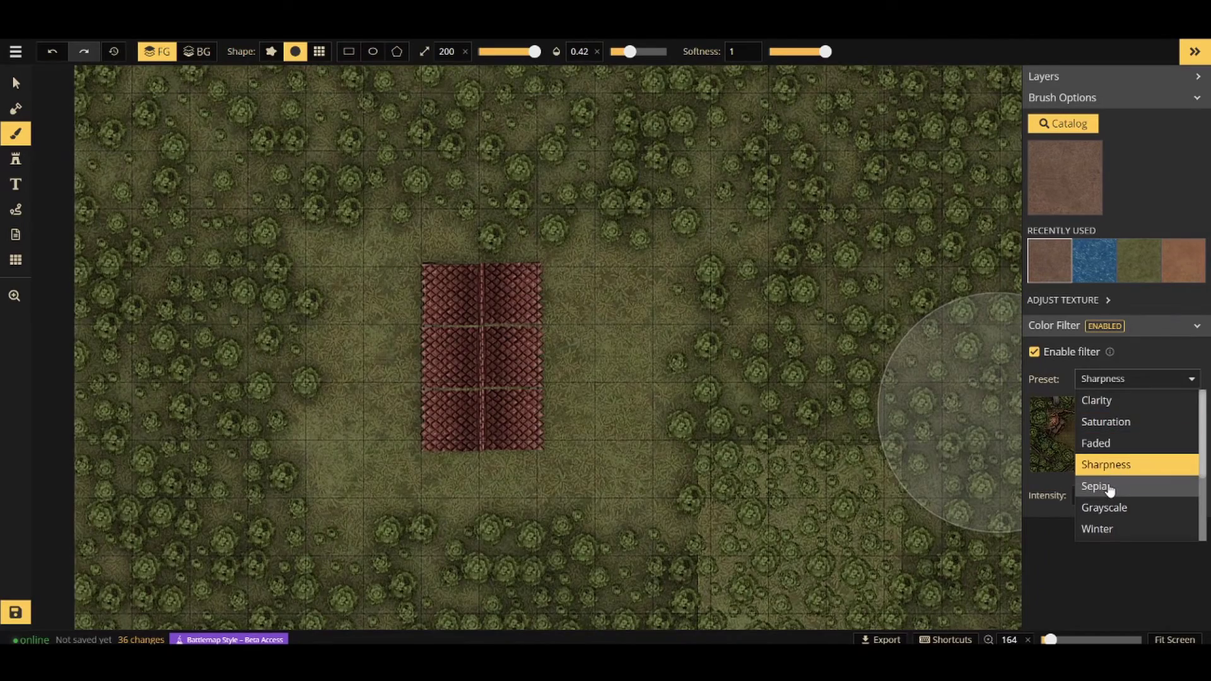
left_click(1107, 487)
left_click(1105, 509)
left_click(1102, 530)
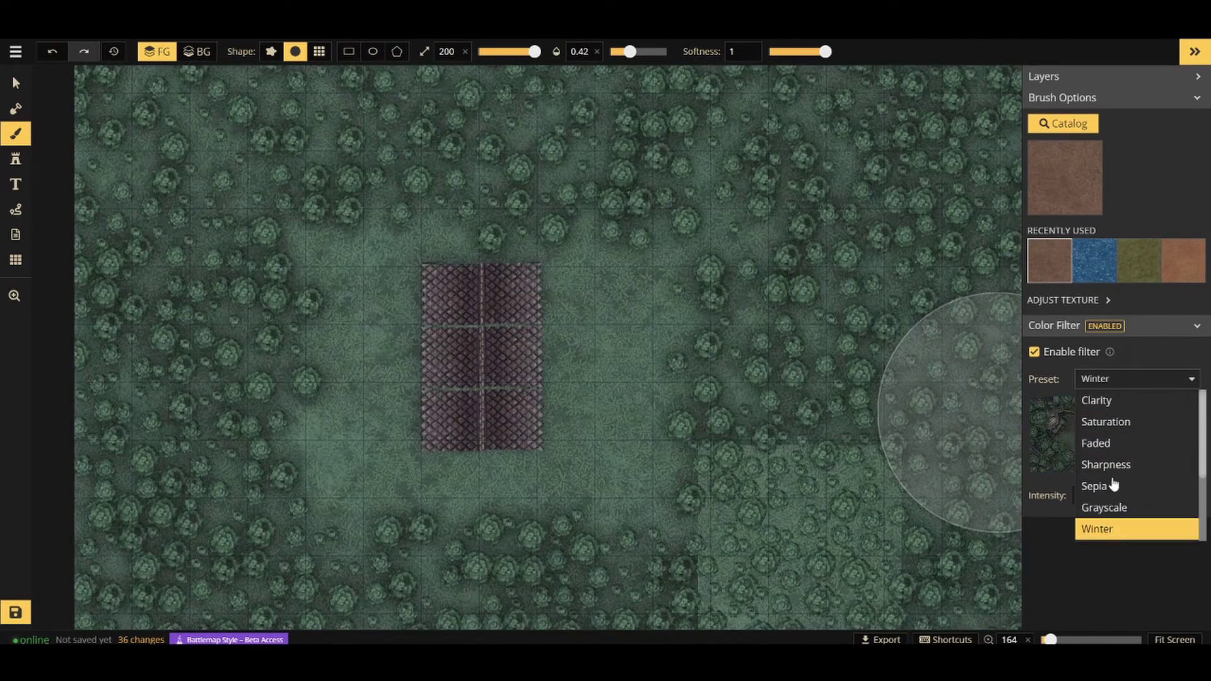
- Preview the Red Sky, Night Scene, Overcast, Parchment and Cold & Warm filter presets, going back to Parchment
scroll(1109, 480, "down", 3)
left_click(1110, 444)
left_click(1111, 470)
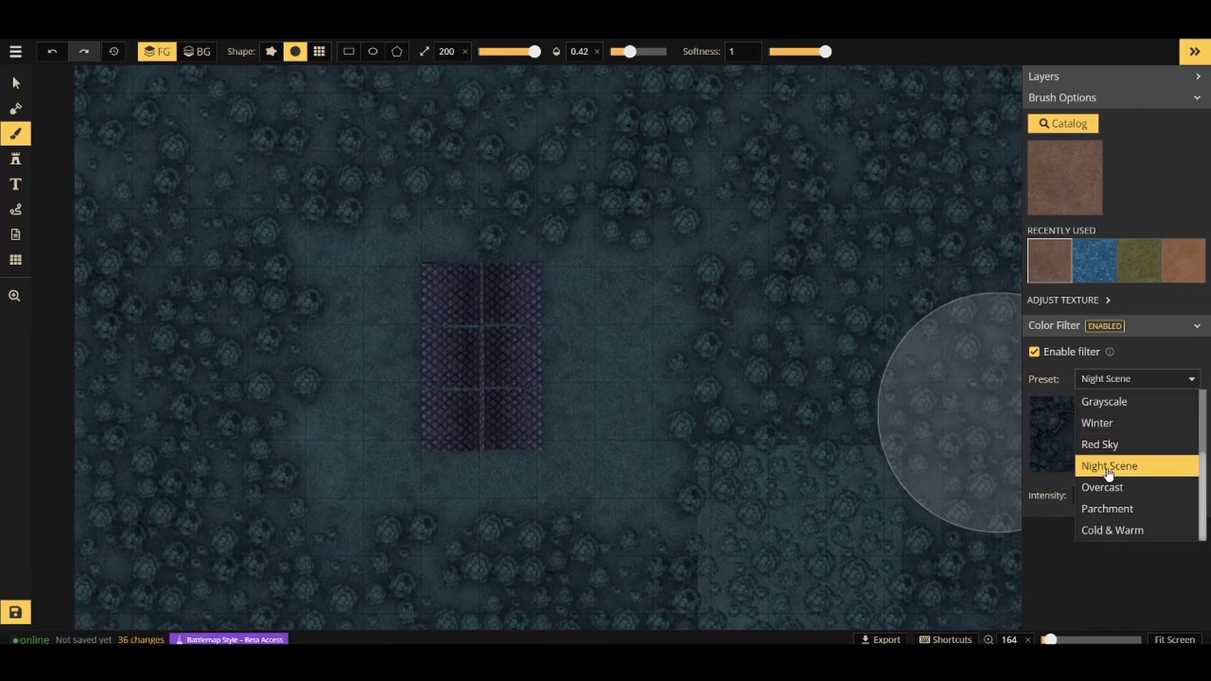
left_click(1106, 489)
left_click(1103, 510)
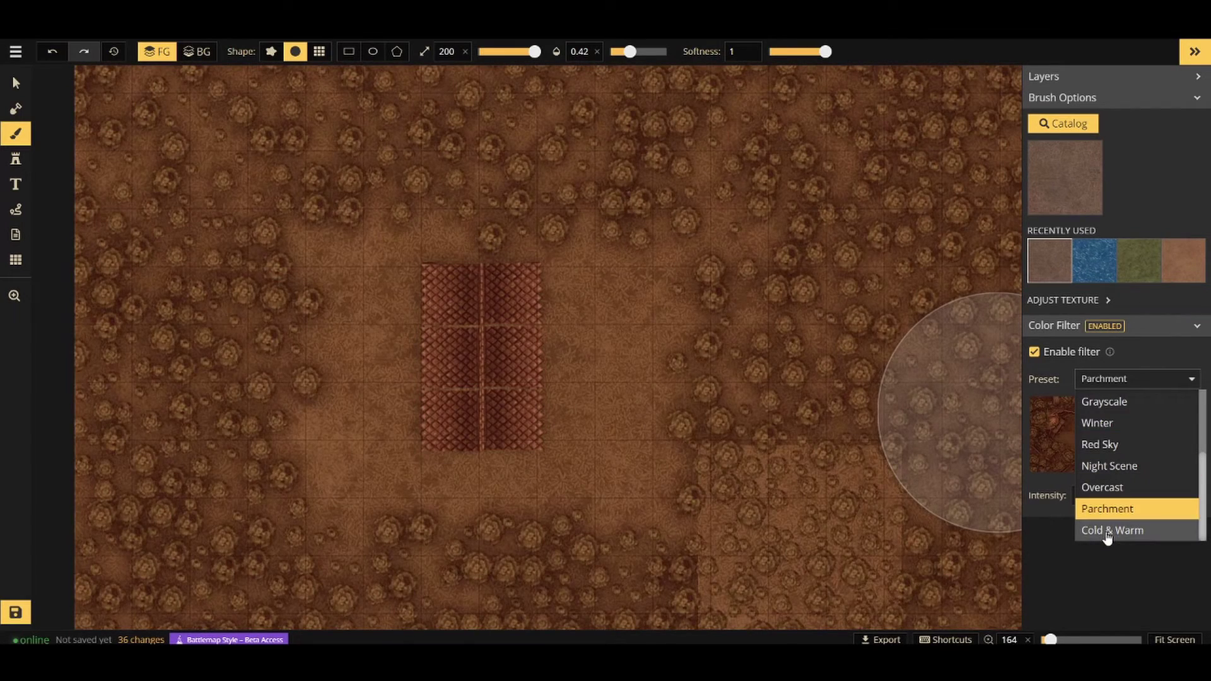
left_click(1106, 531)
left_click(1111, 509)
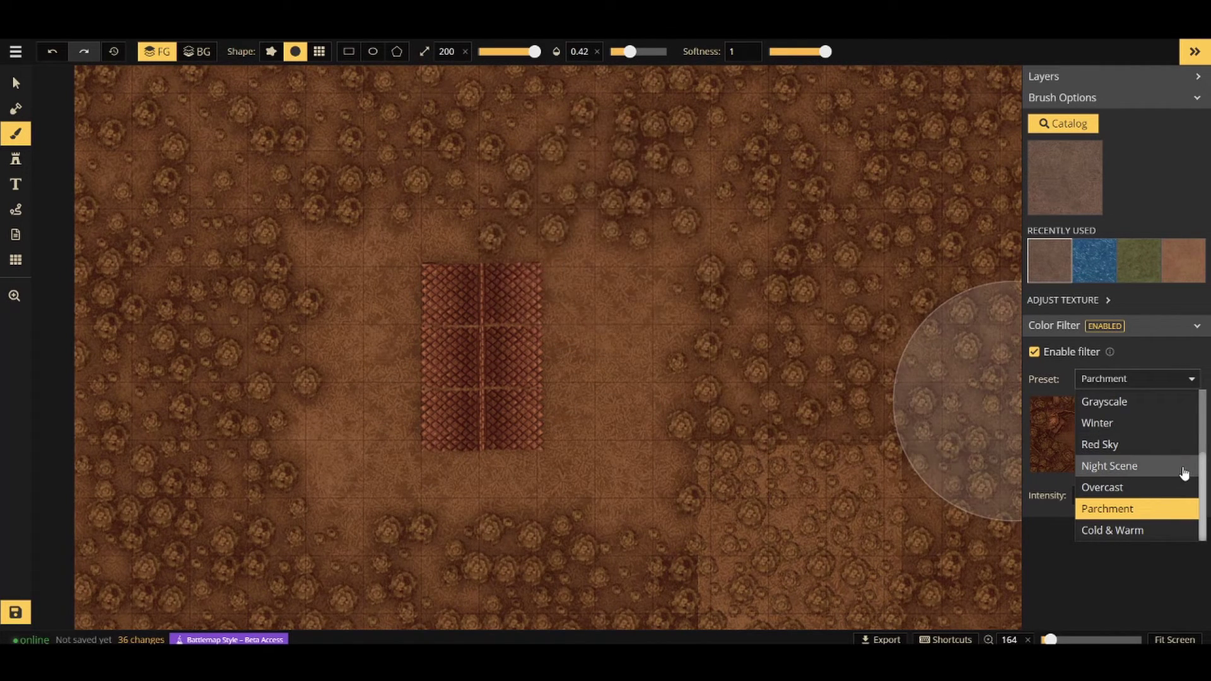
- Switch the forest map's color filter back to the Clarity preset
scroll(1182, 473, "up", 3)
left_click(1138, 407)
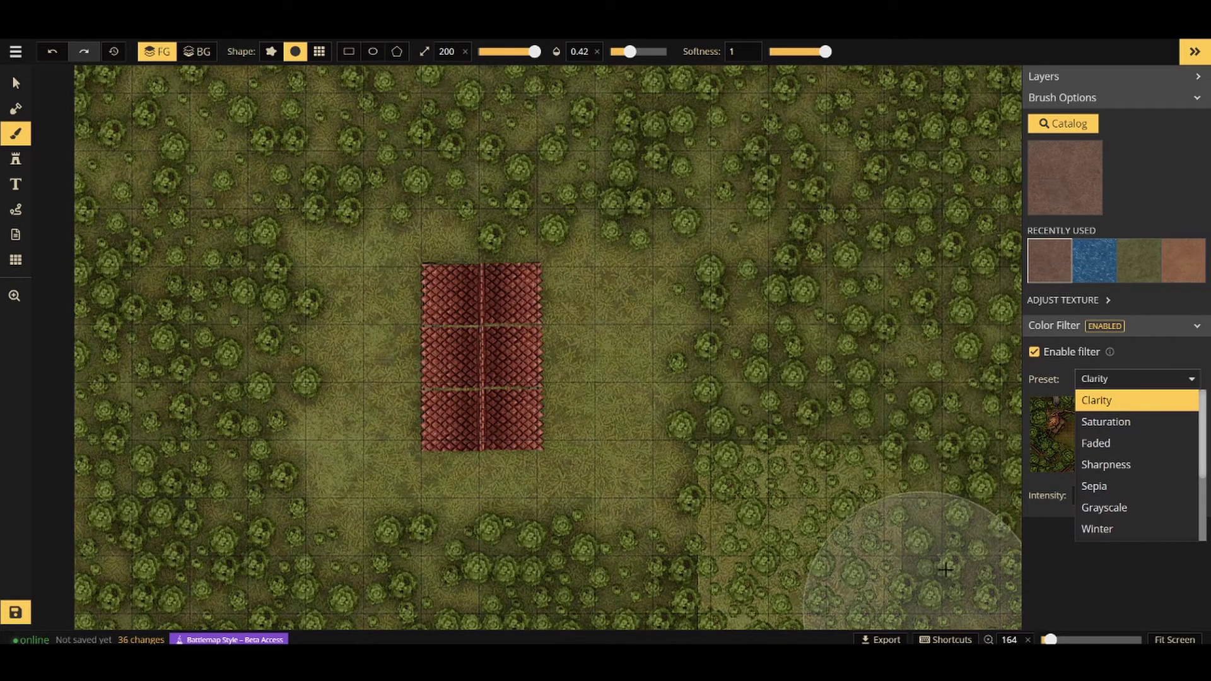
left_click(1162, 404)
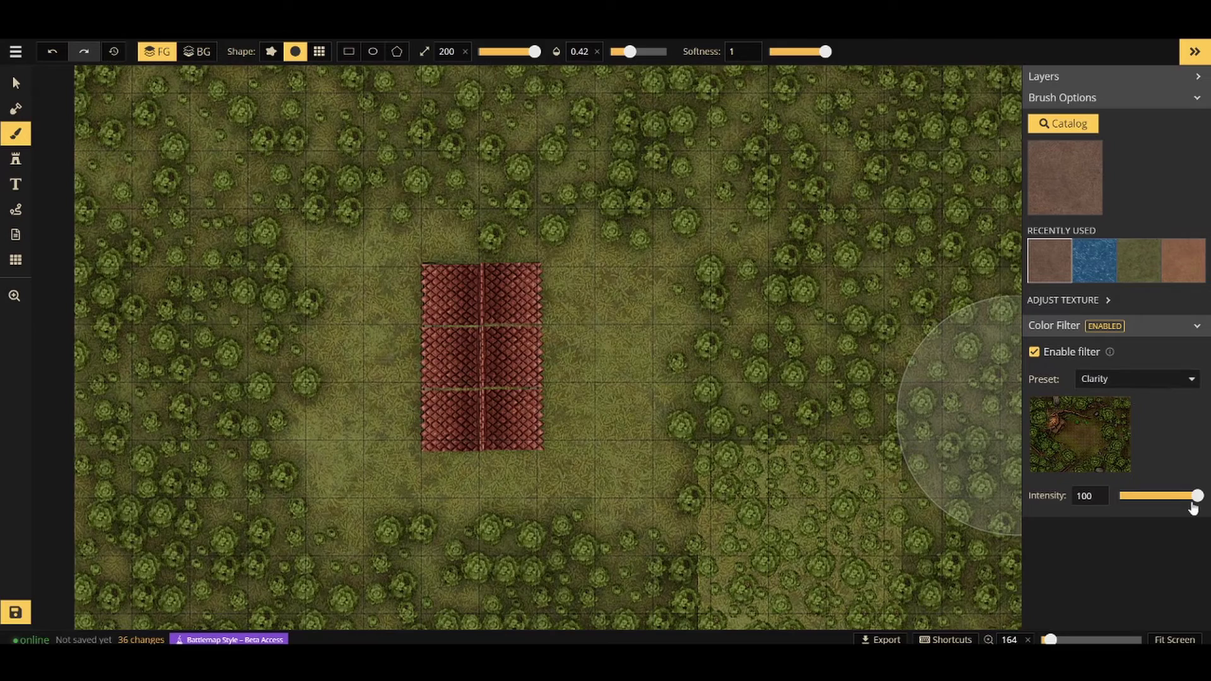
- Lower the Clarity filter's intensity to 61 and disable the color filter
mouse_move(1196, 497)
left_mouse_down()
mouse_move(1132, 499)
mouse_move(1198, 497)
left_mouse_up()
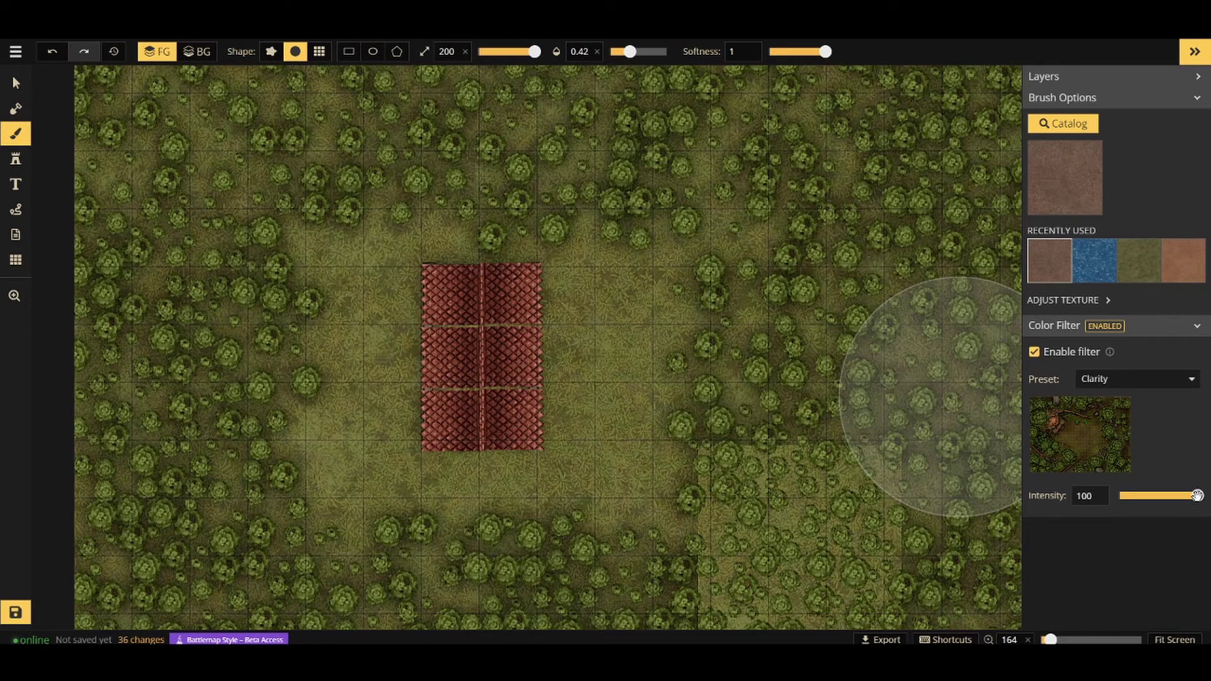
left_click_drag(1196, 498, 1172, 507)
left_click(1036, 353)
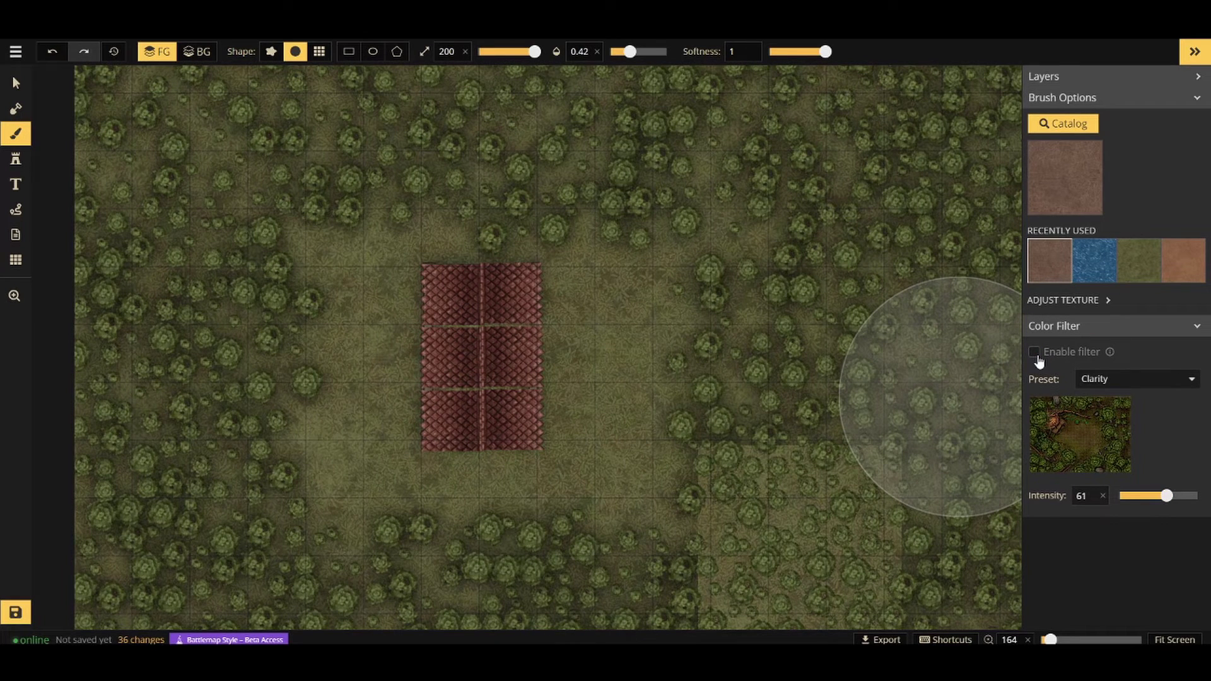
key("v")
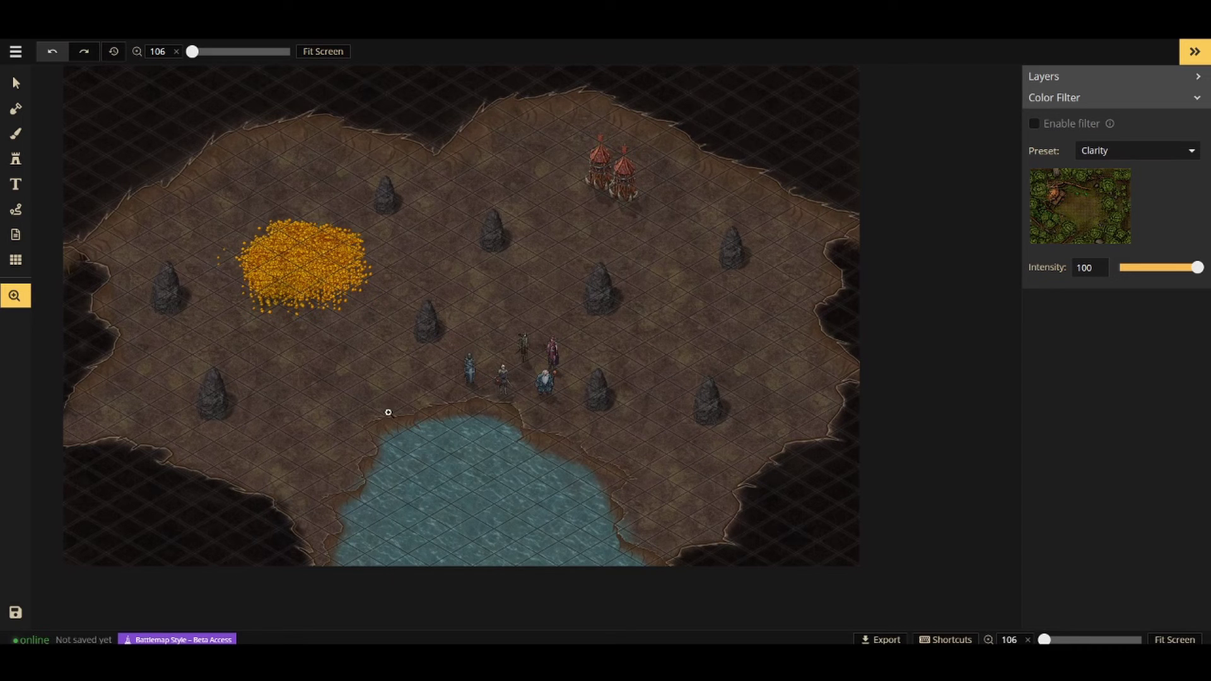
- Enable the color filter on the isometric cave map and change its preset from Clarity to Saturation
scroll(523, 372, "up", 5)
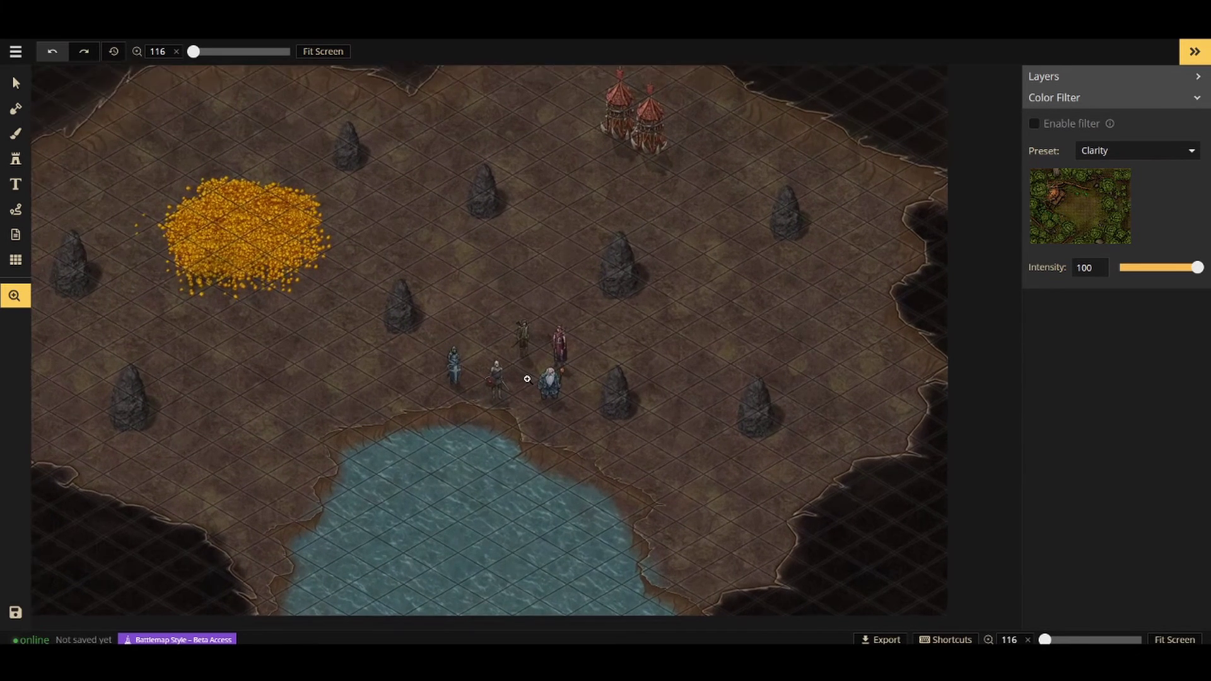
scroll(379, 328, "down", 3)
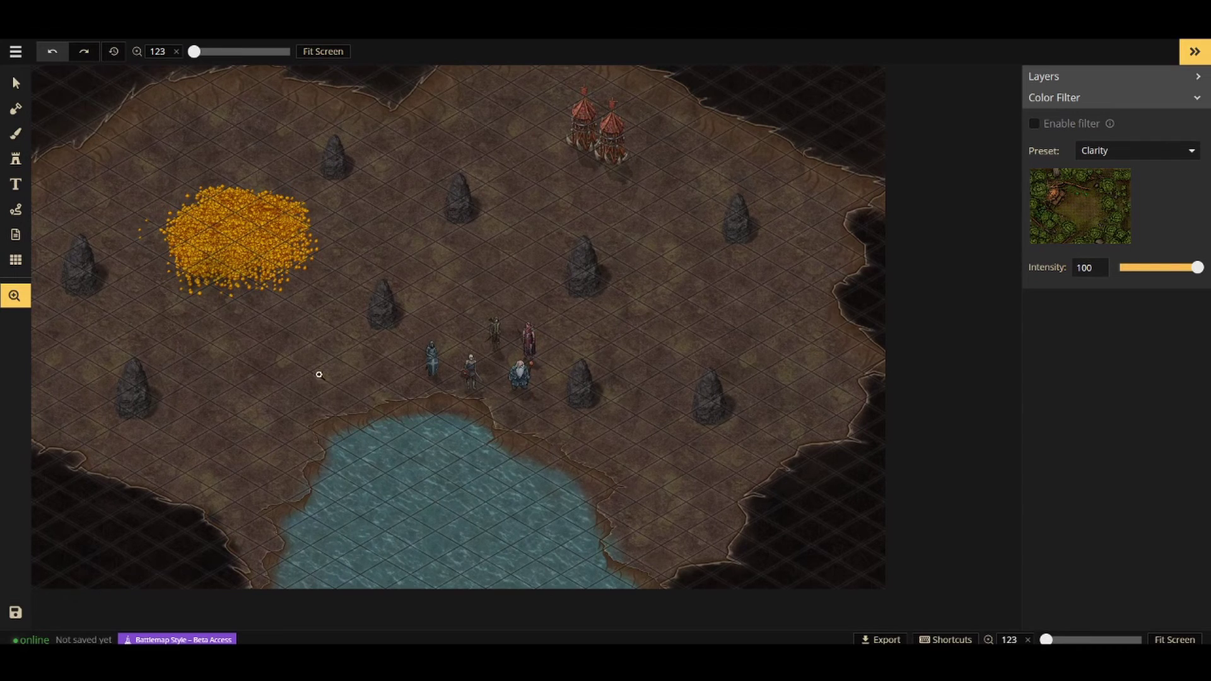
left_click_drag(319, 371, 350, 345)
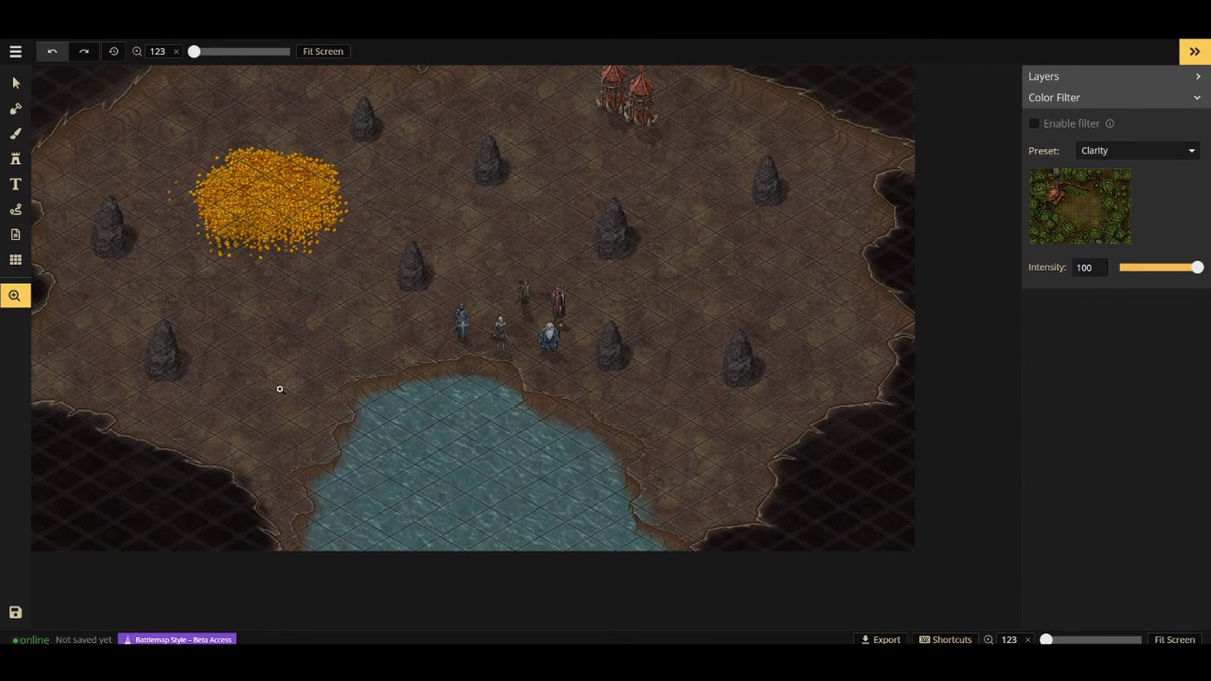
left_click_drag(281, 365, 313, 426)
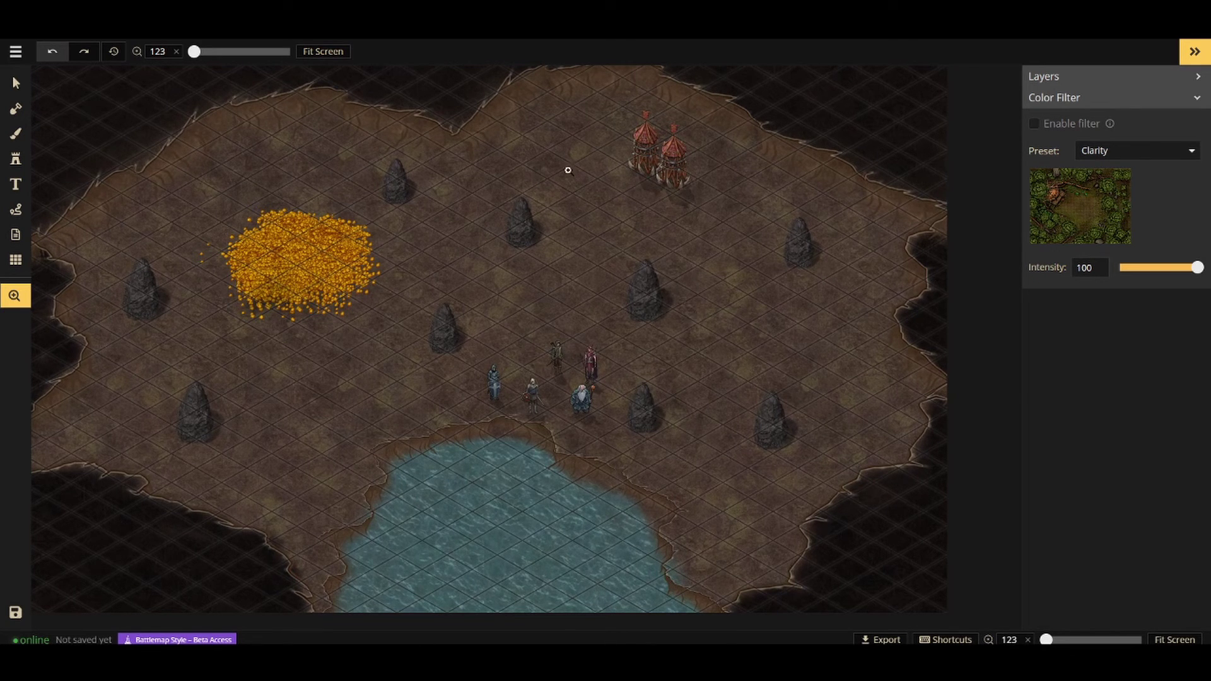
left_click(1065, 127)
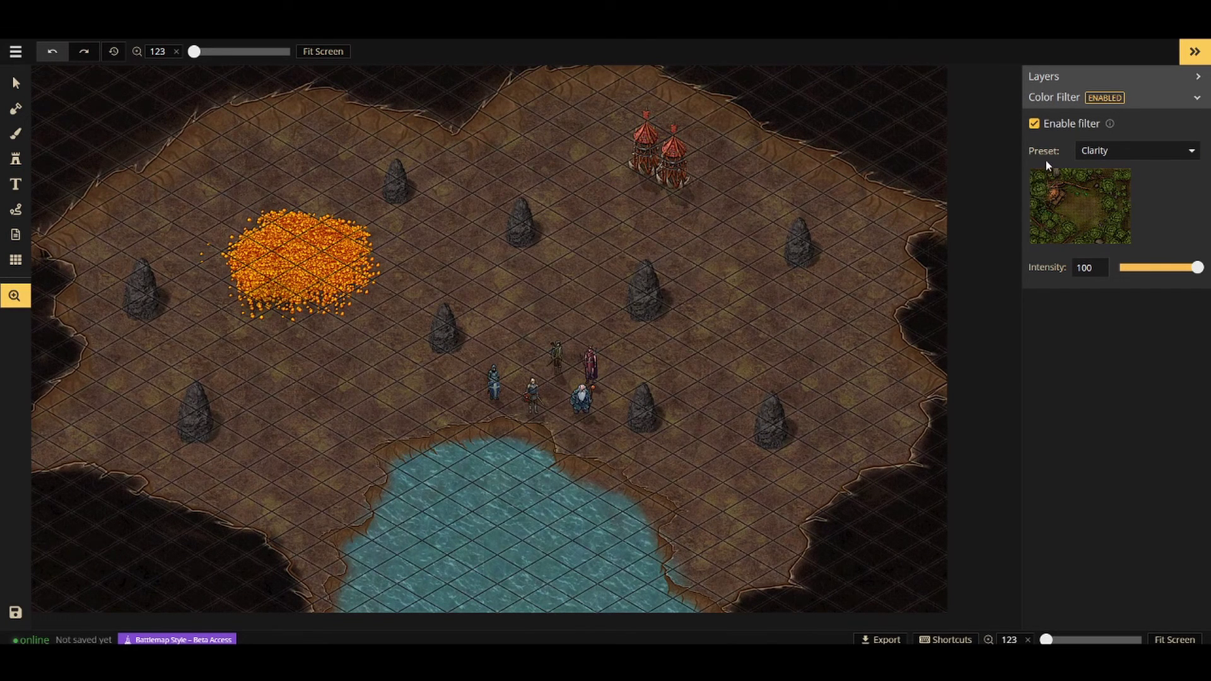
left_click(1114, 152)
left_click(1106, 195)
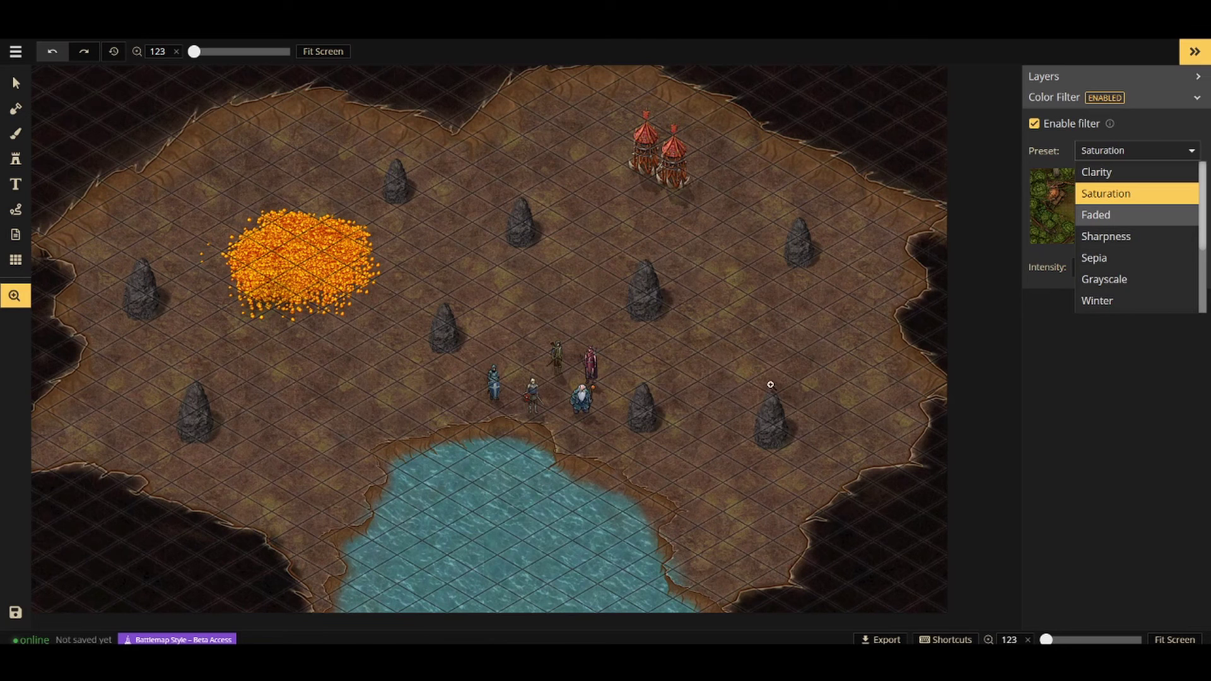